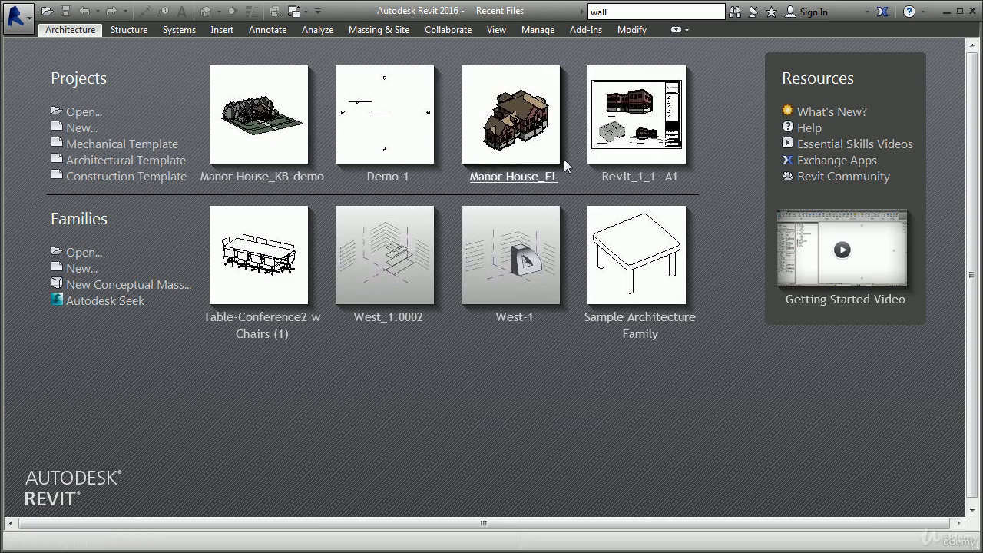
{"action": "left_click", "coordinate": [79, 113]}
{"action": "left_click_drag", "start_coordinate": [649, 255], "coordinate": [649, 334]}
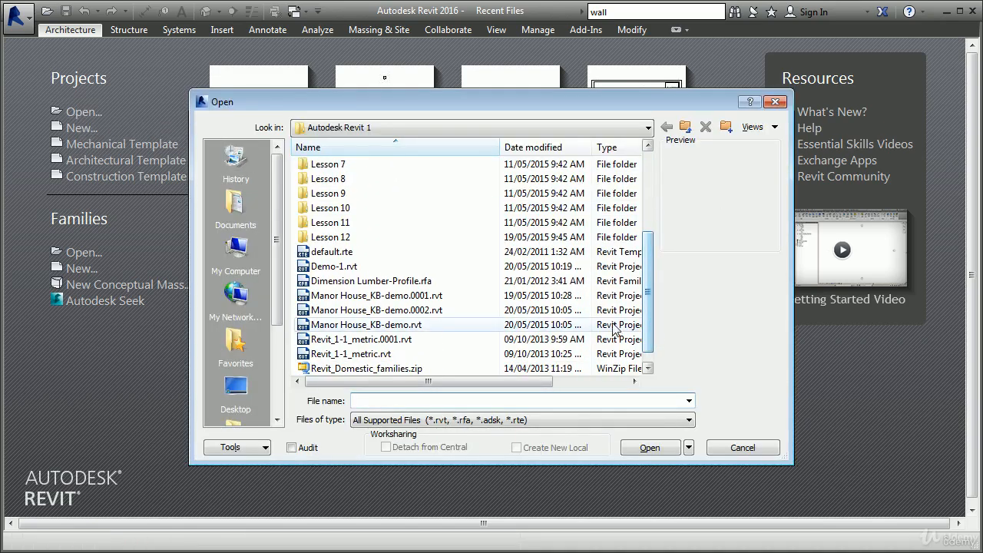
{"action": "left_click", "coordinate": [742, 450]}
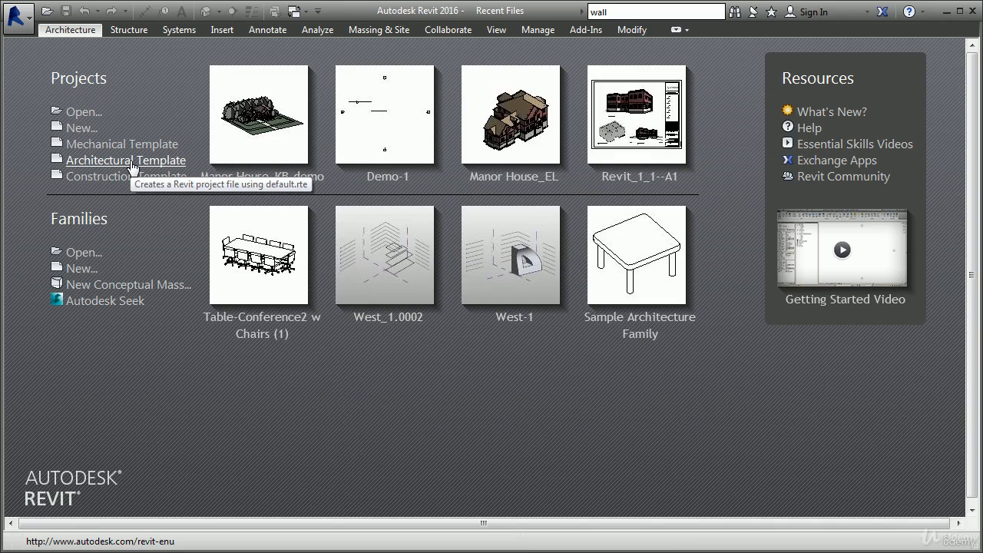
Create a new project from the default.rte template in the US Imperial folder.
{"action": "left_click", "coordinate": [82, 128]}
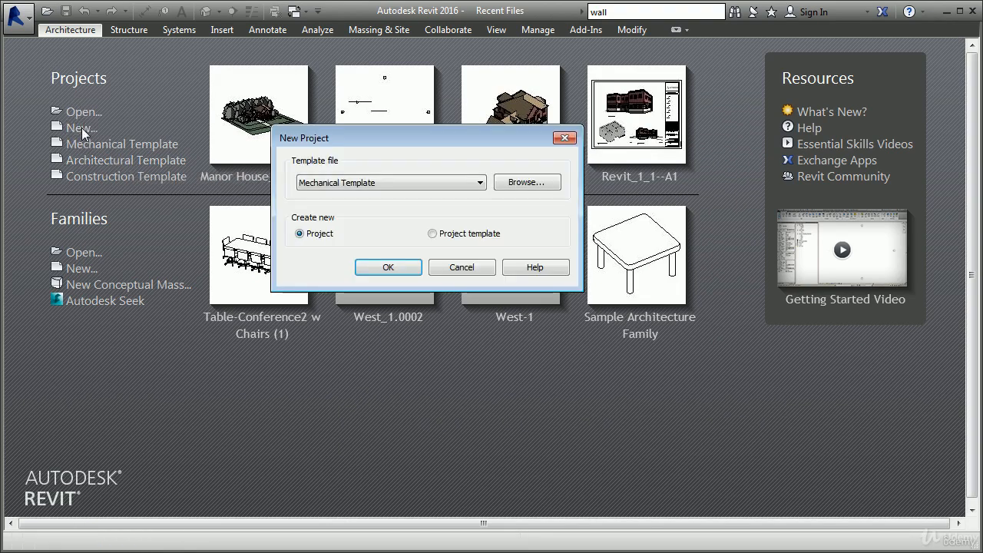
{"action": "left_click", "coordinate": [540, 185]}
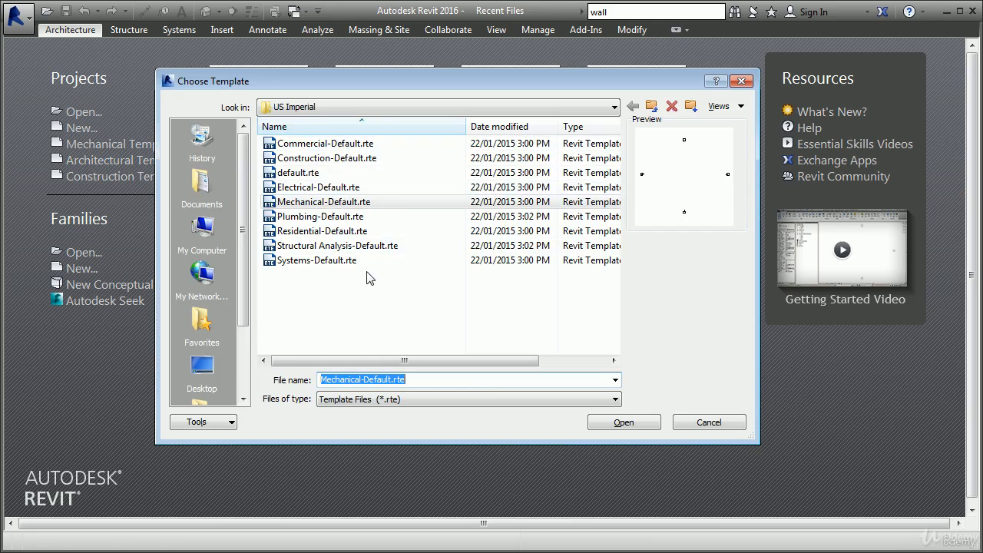
{"action": "left_click", "coordinate": [318, 173]}
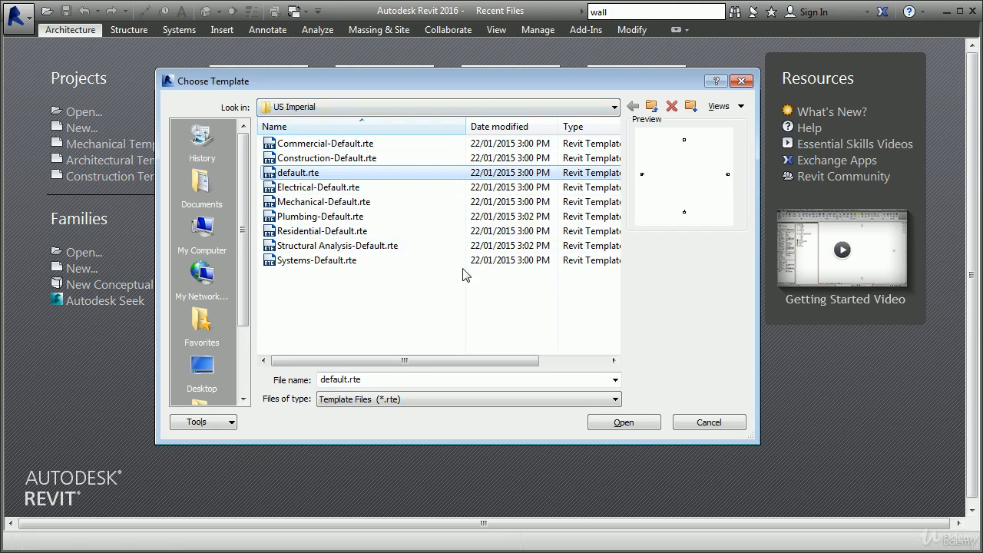
{"action": "left_click", "coordinate": [620, 423]}
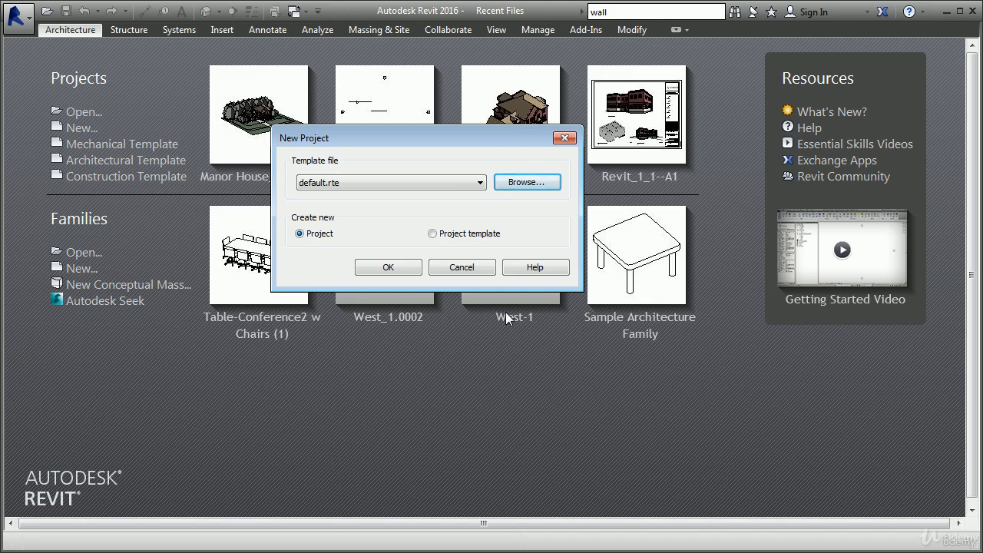
{"action": "left_click", "coordinate": [526, 182]}
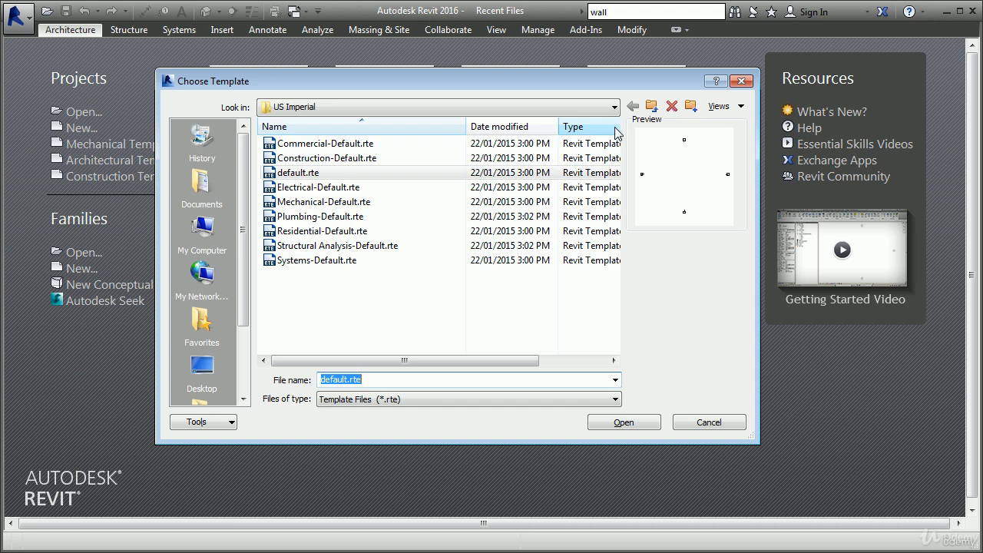
{"action": "left_click", "coordinate": [329, 174]}
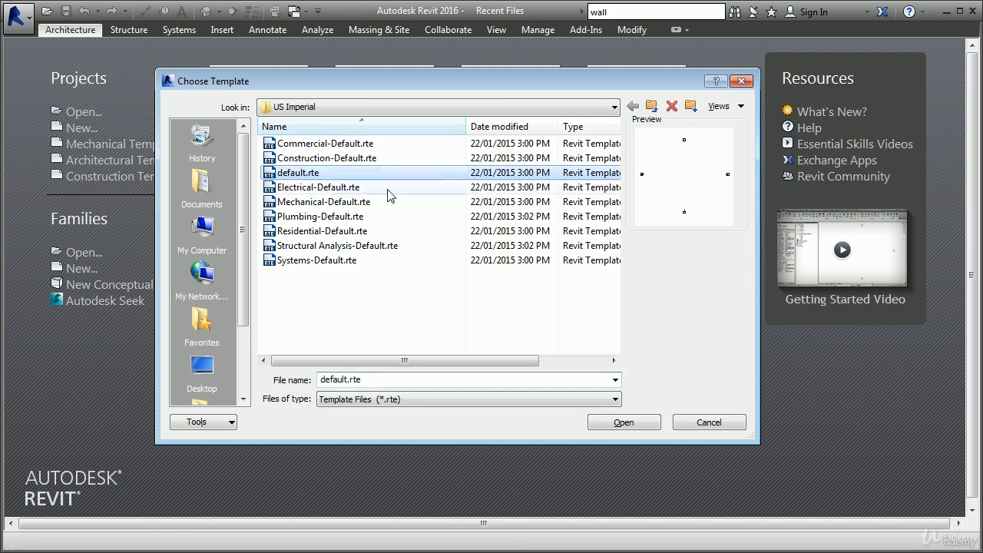
{"action": "left_click", "coordinate": [622, 422]}
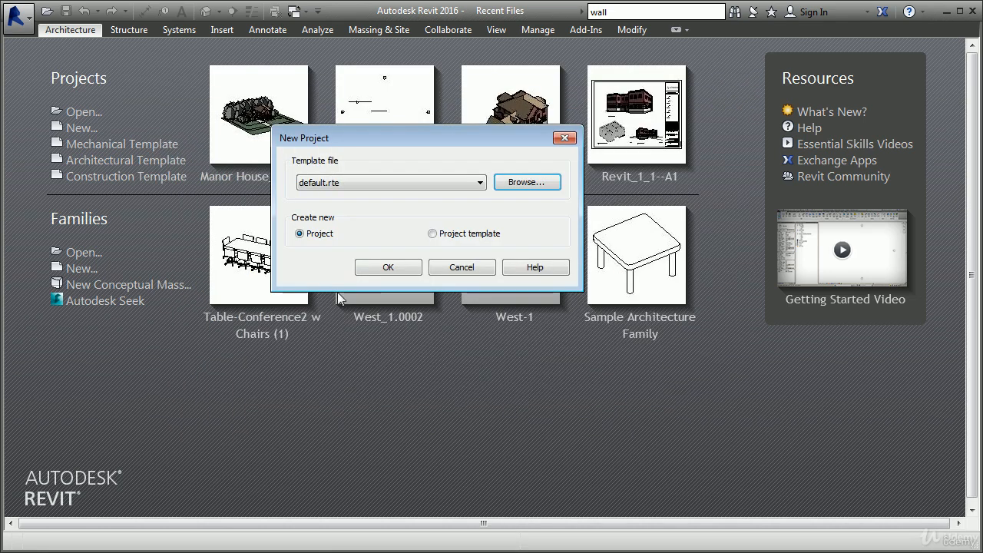
{"action": "left_click", "coordinate": [387, 269]}
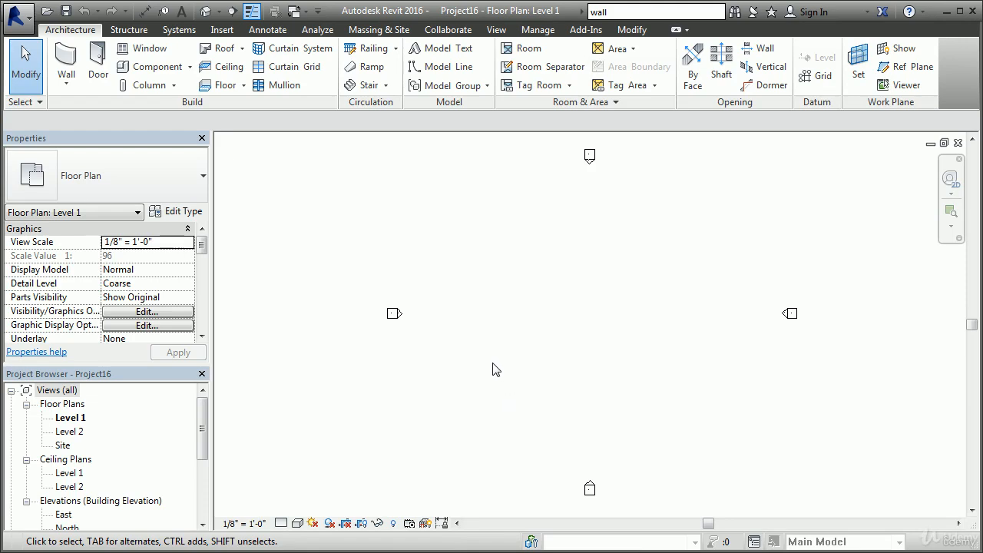
Create another new project with the template set to <None> and Imperial as the measurement system.
{"action": "left_click", "coordinate": [16, 15]}
{"action": "left_click", "coordinate": [58, 73]}
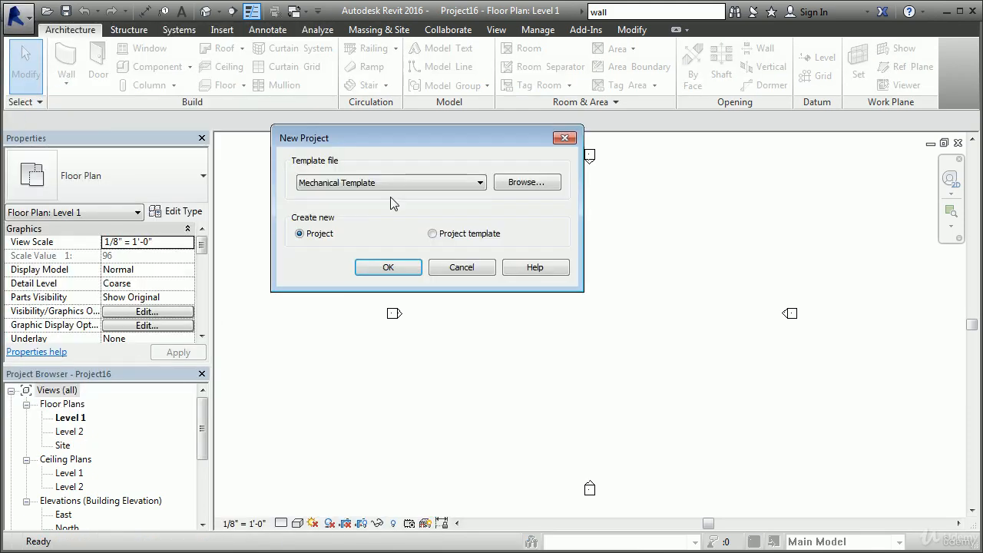
{"action": "left_click", "coordinate": [479, 182]}
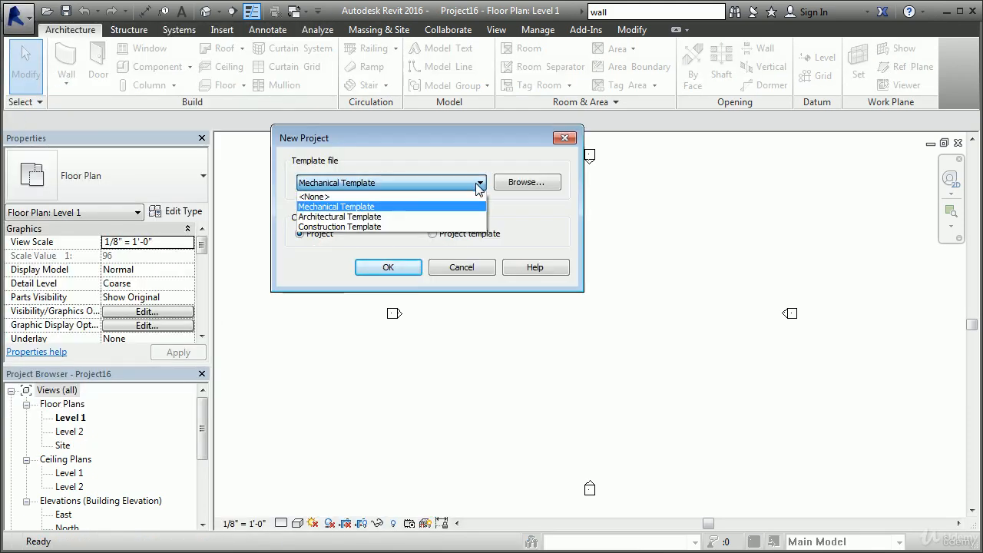
{"action": "left_click", "coordinate": [363, 197]}
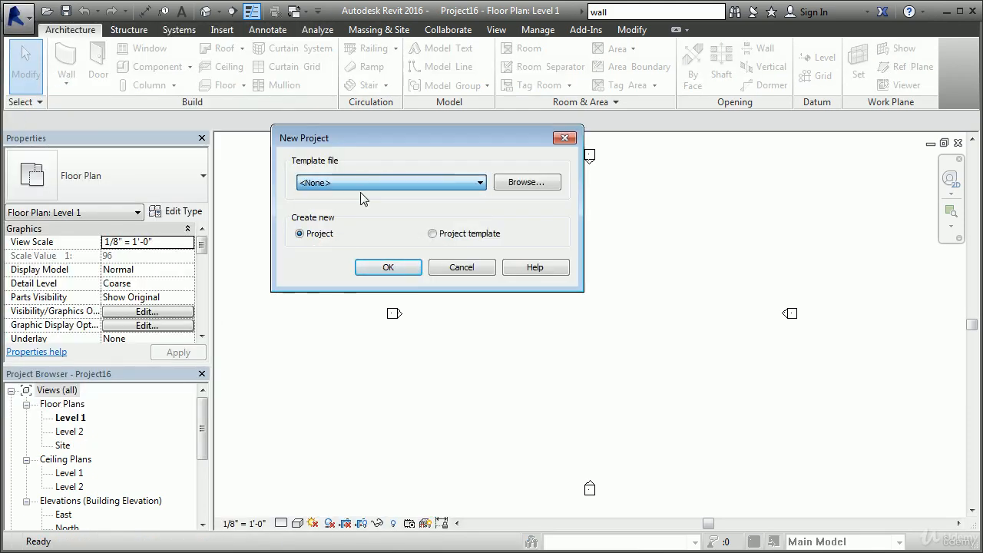
{"action": "left_click", "coordinate": [388, 266]}
{"action": "left_click_drag", "start_coordinate": [66, 499], "coordinate": [539, 219]}
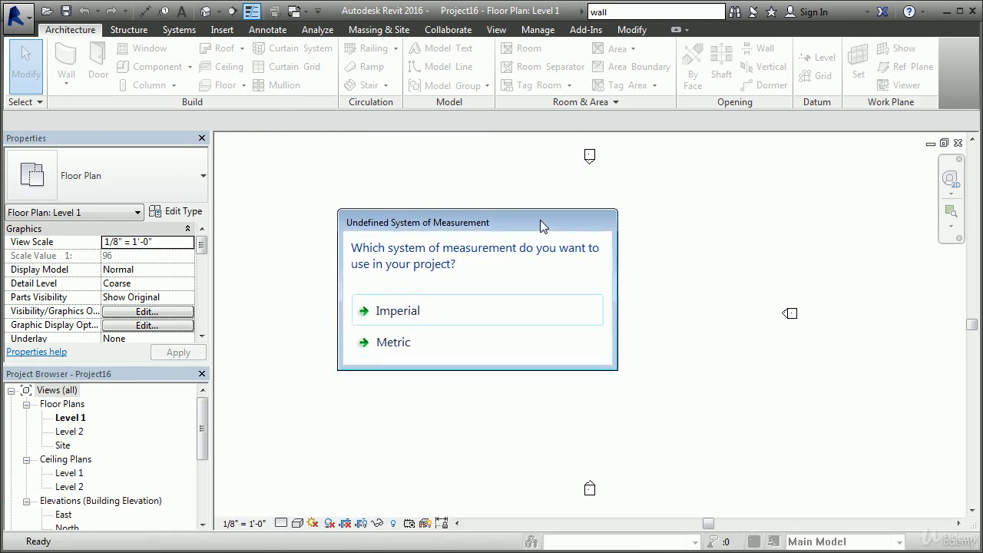
{"action": "left_click", "coordinate": [452, 318]}
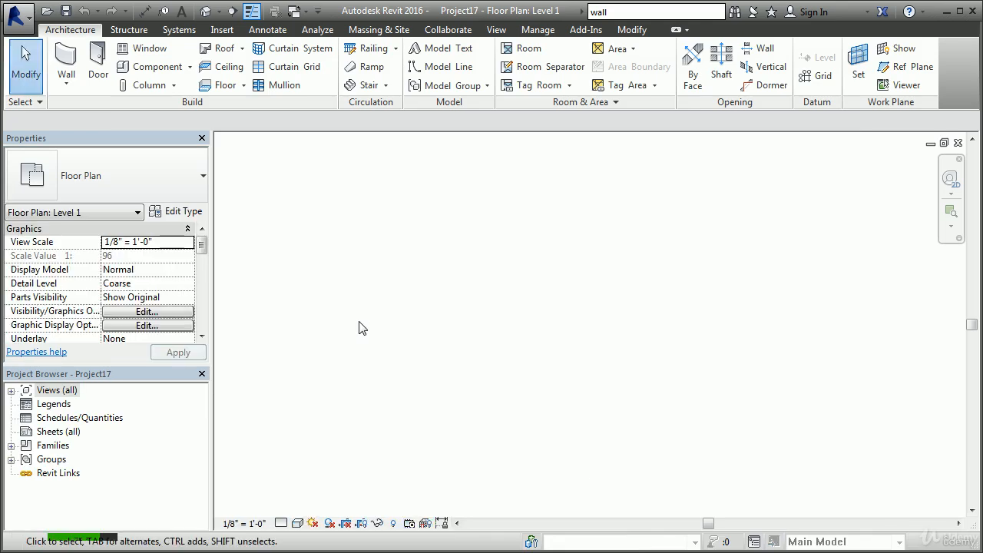
Examine which floor plans and wall types the project without a template contains.
{"action": "double_click", "coordinate": [17, 391]}
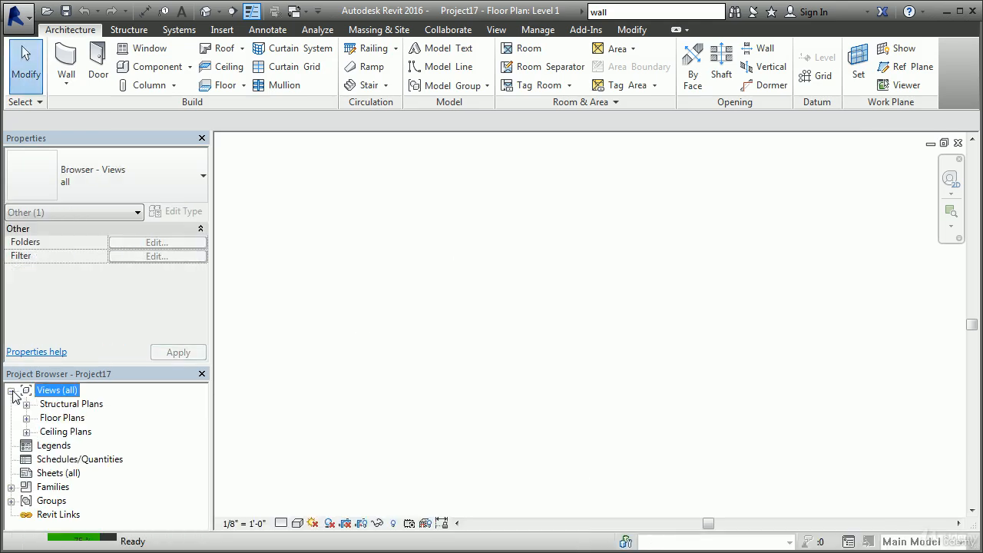
{"action": "left_click", "coordinate": [26, 418]}
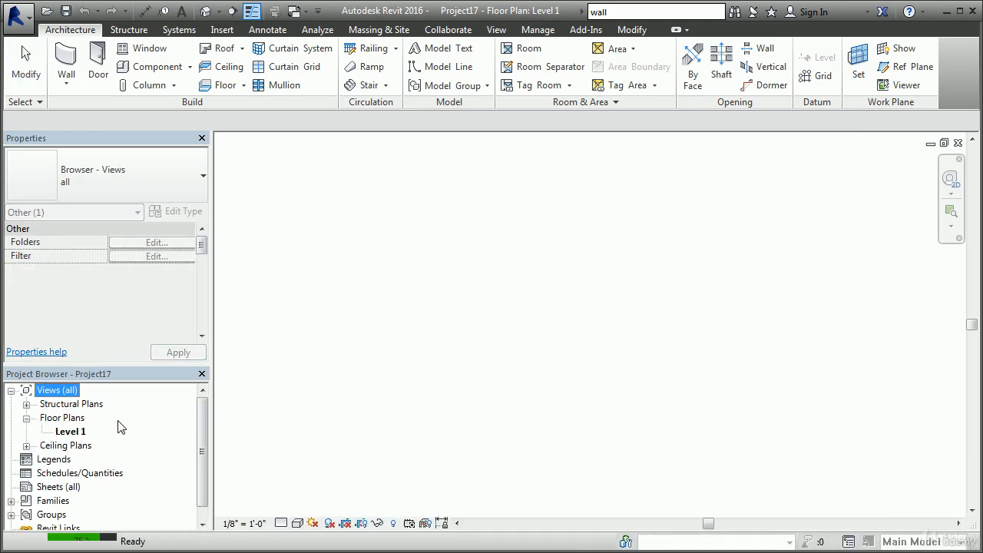
{"action": "left_click", "coordinate": [69, 431]}
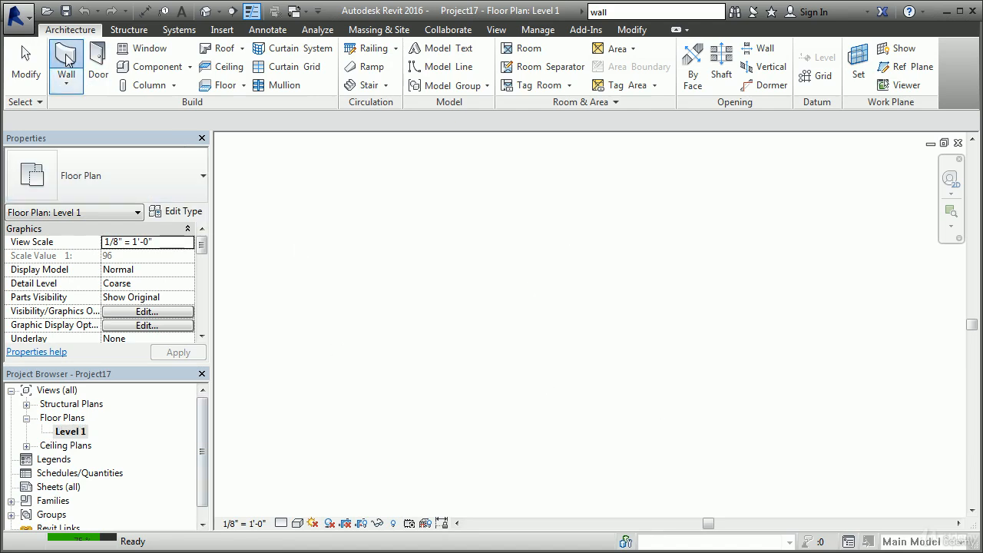
{"action": "left_click", "coordinate": [184, 169]}
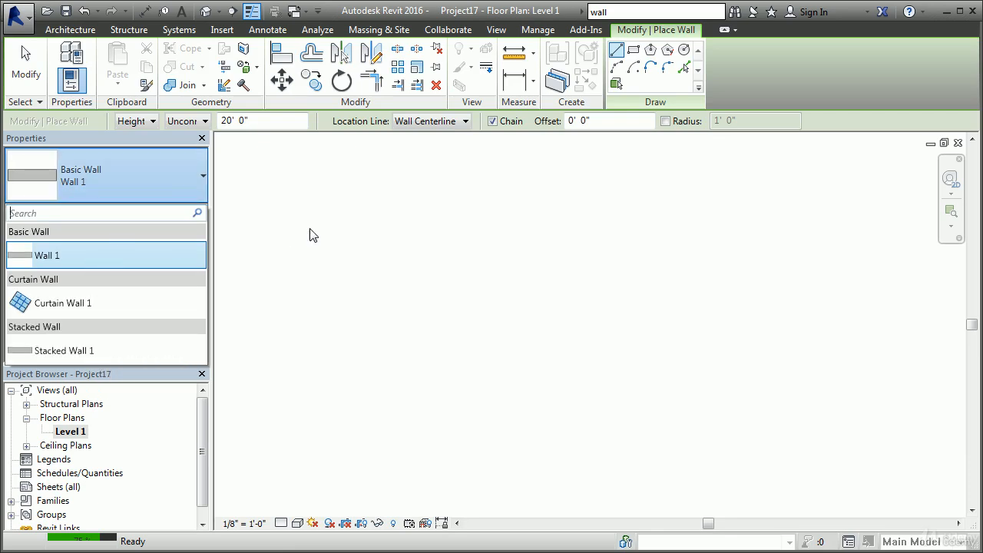
{"action": "left_click", "coordinate": [424, 206]}
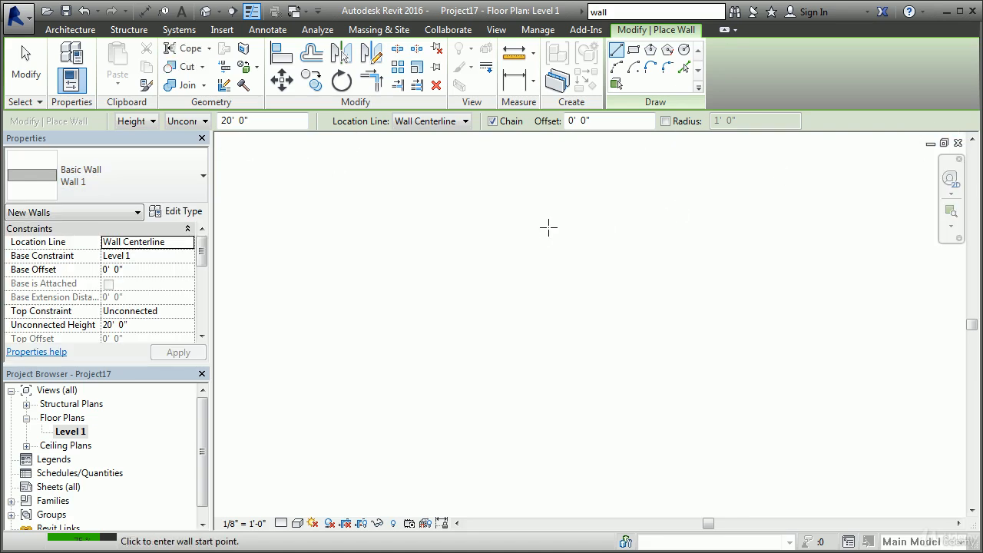
{"action": "key", "text": "Escape"}
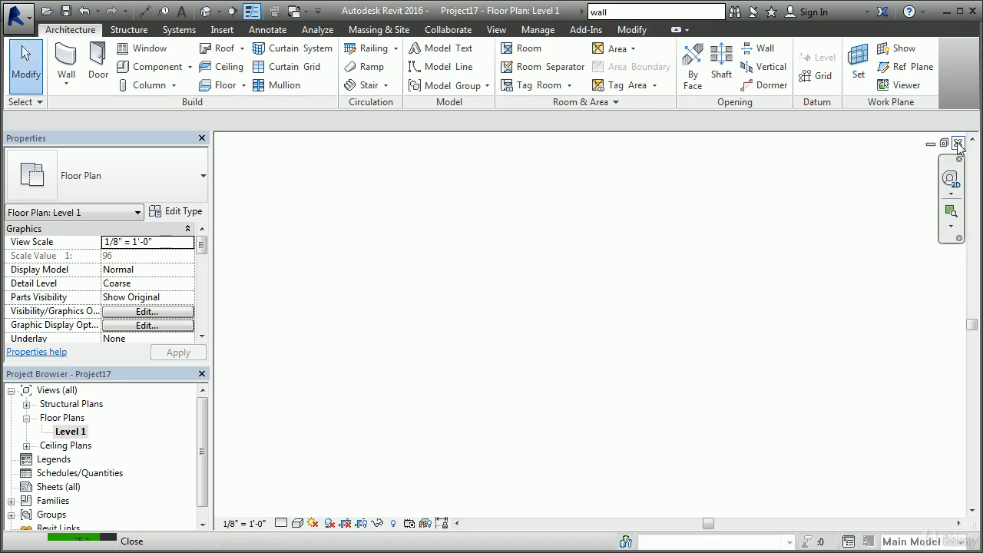
Close both open projects without saving the changes.
{"action": "left_click", "coordinate": [958, 143]}
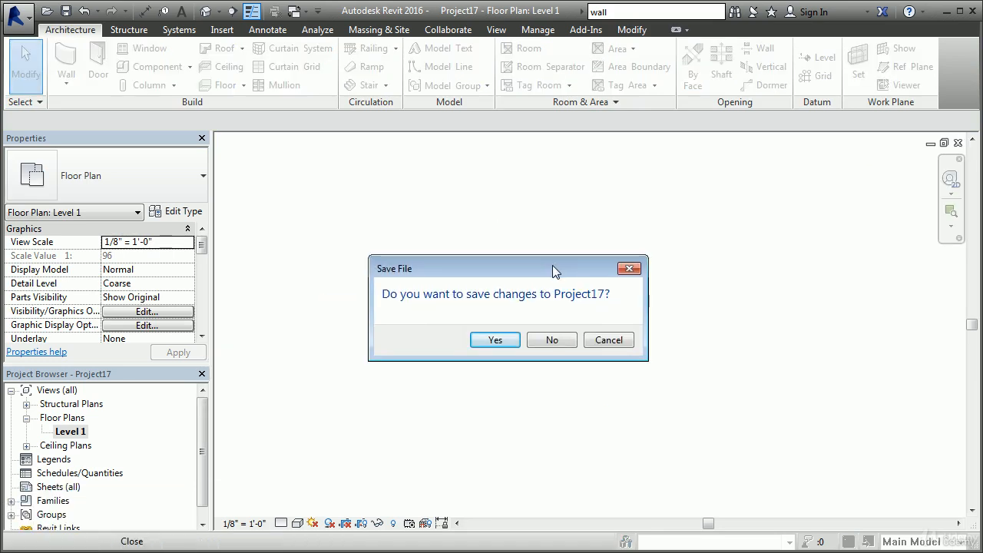
{"action": "left_click", "coordinate": [566, 343]}
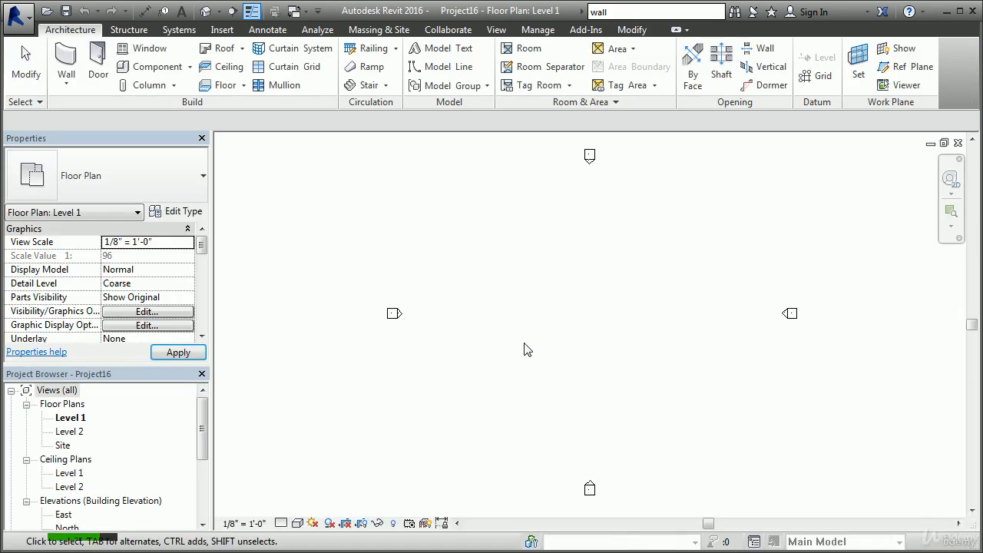
{"action": "left_click", "coordinate": [957, 143]}
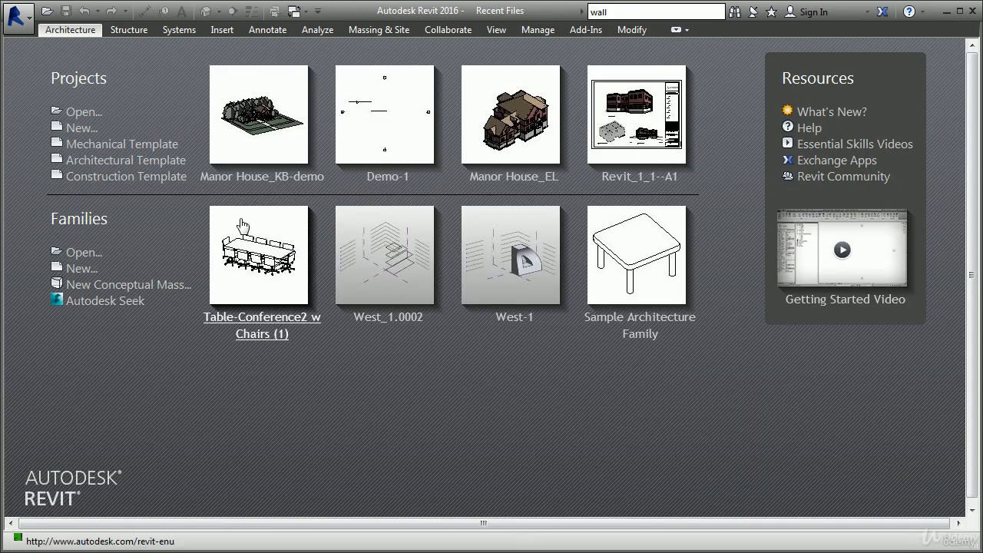
Create a new project from the Architectural Template and check the door type it offers for placement.
{"action": "left_click", "coordinate": [113, 166]}
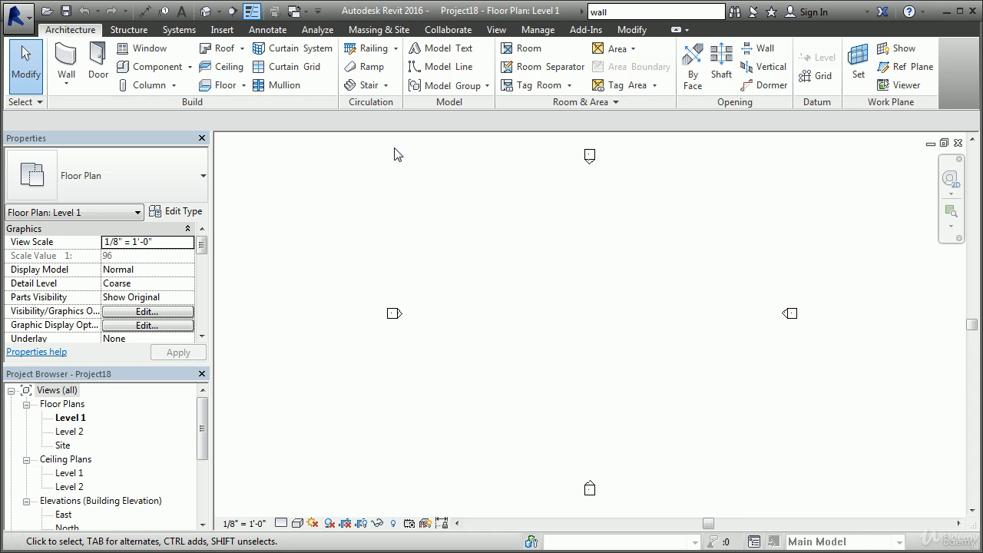
{"action": "middle_click_drag", "start_coordinate": [571, 299], "coordinate": [484, 310]}
{"action": "scroll", "coordinate": [419, 322], "scroll_direction": "up", "scroll_amount": 1}
{"action": "middle_click_drag", "start_coordinate": [419, 322], "coordinate": [454, 305]}
{"action": "scroll", "coordinate": [455, 305], "scroll_direction": "up", "scroll_amount": 1}
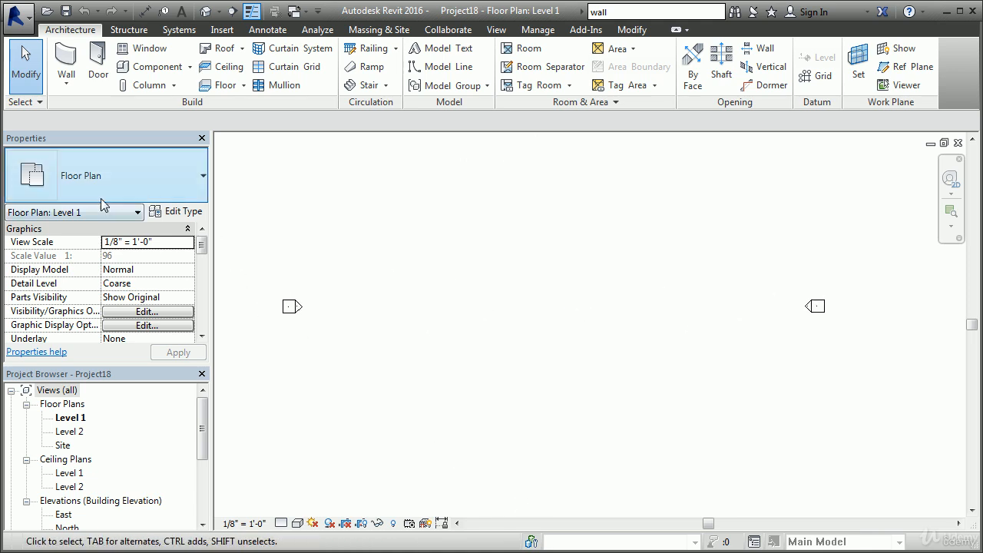
{"action": "left_click", "coordinate": [96, 60]}
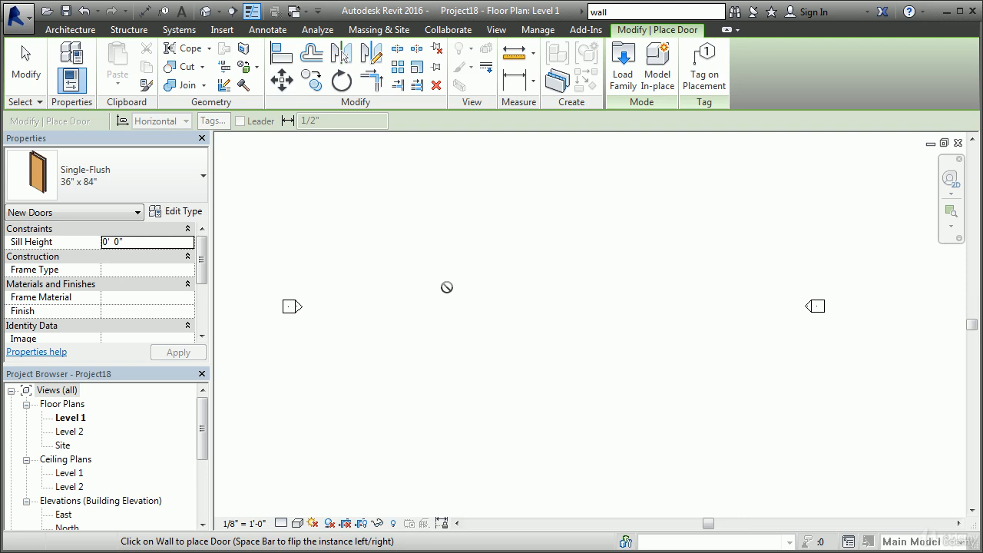
{"action": "key", "text": "Escape"}
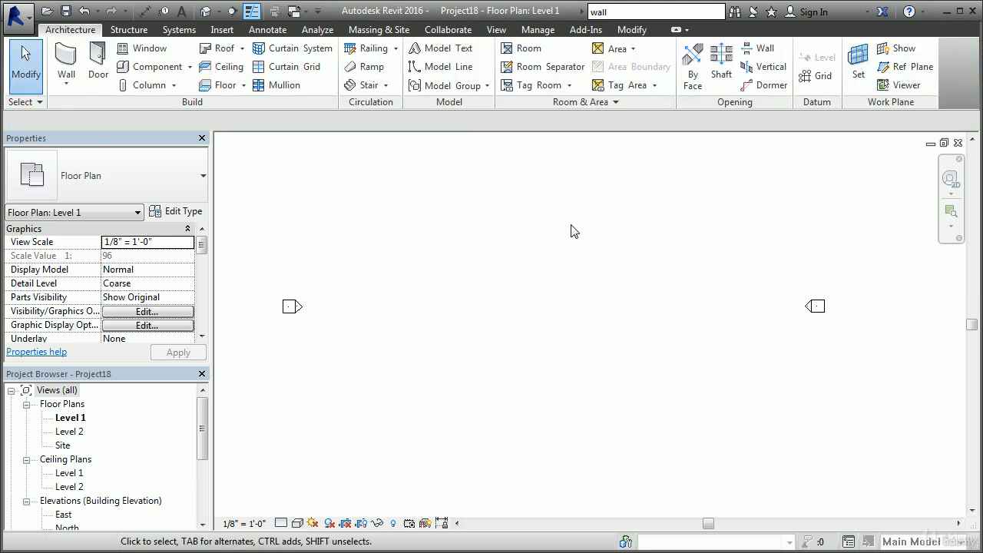
Set up wall placement with a 12' unconnected height and the location line at Finish Face: Exterior.
{"action": "left_click", "coordinate": [66, 62]}
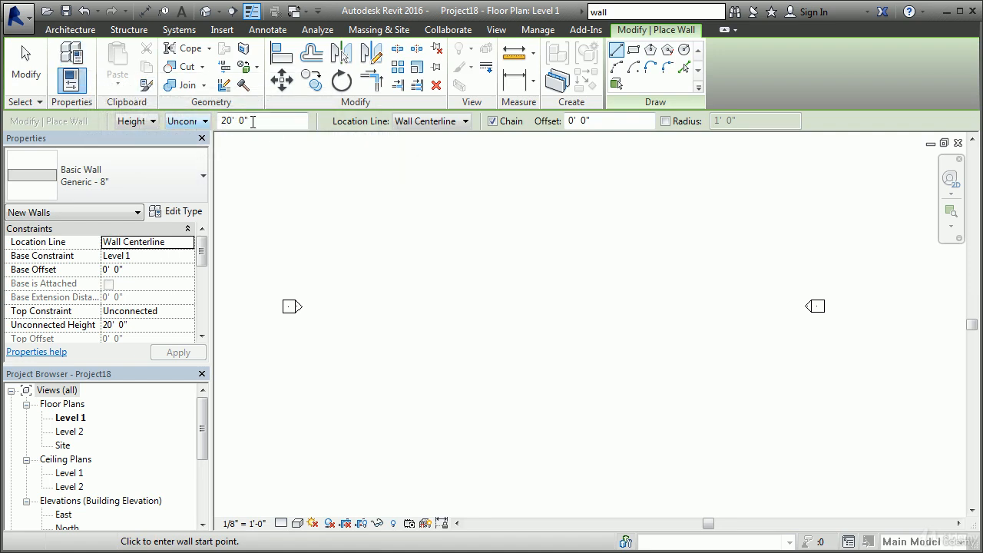
{"action": "left_click_drag", "start_coordinate": [253, 122], "coordinate": [173, 117]}
{"action": "type", "text": "12"}
{"action": "key", "text": "Return"}
{"action": "left_click", "coordinate": [464, 121]}
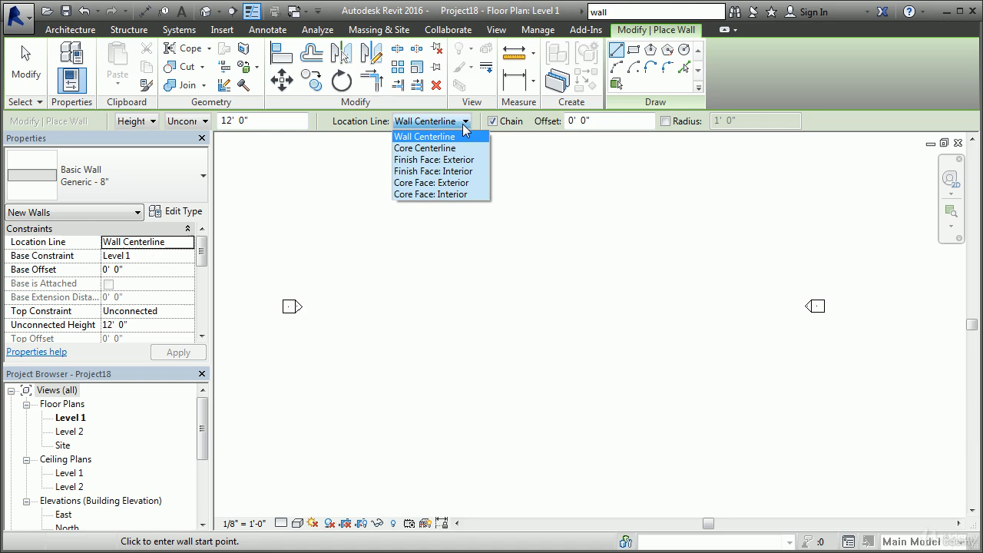
{"action": "left_click", "coordinate": [430, 156]}
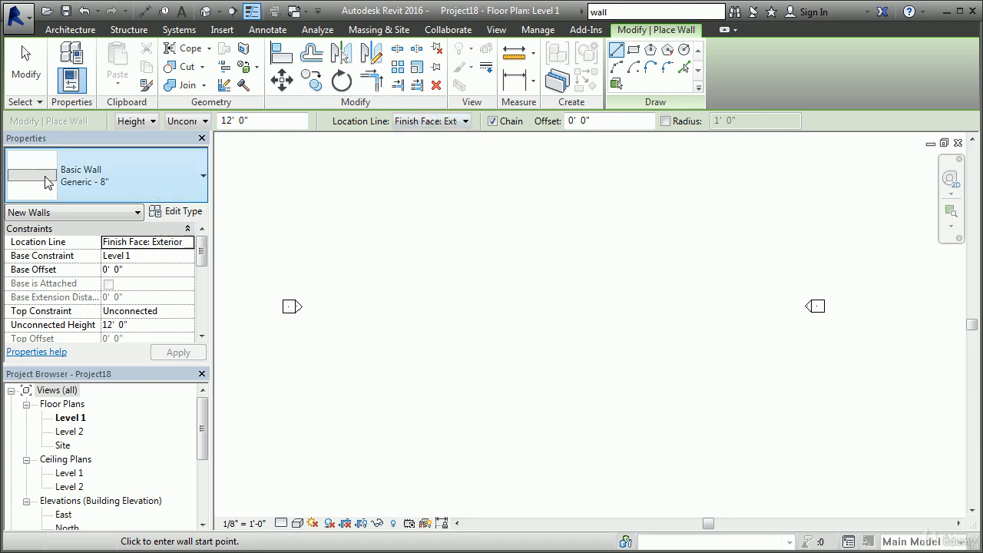
Set the new walls' type to Basic Wall Exterior - Brick on CMU and place the first wall's start point in the Level 1 plan.
{"action": "left_click", "coordinate": [175, 190]}
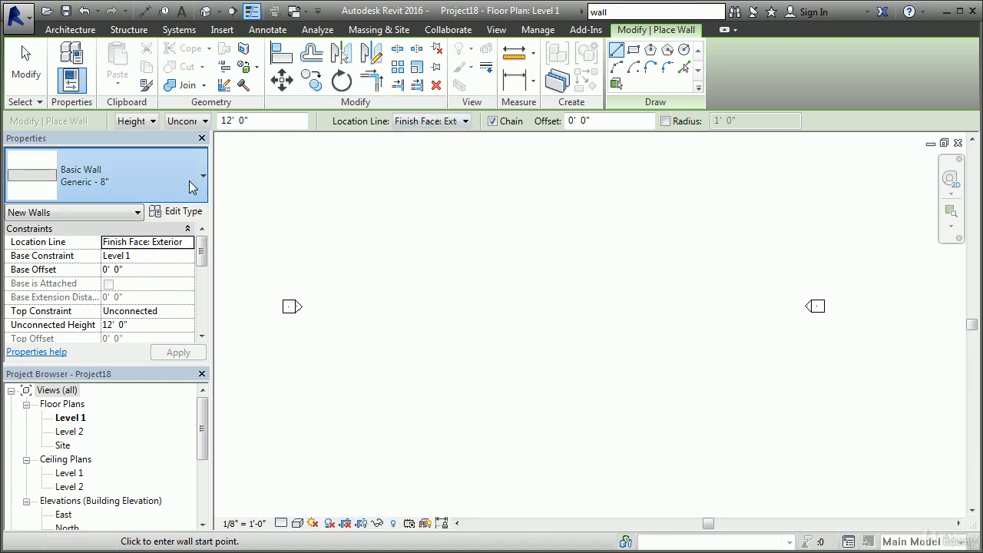
{"action": "left_click", "coordinate": [103, 284]}
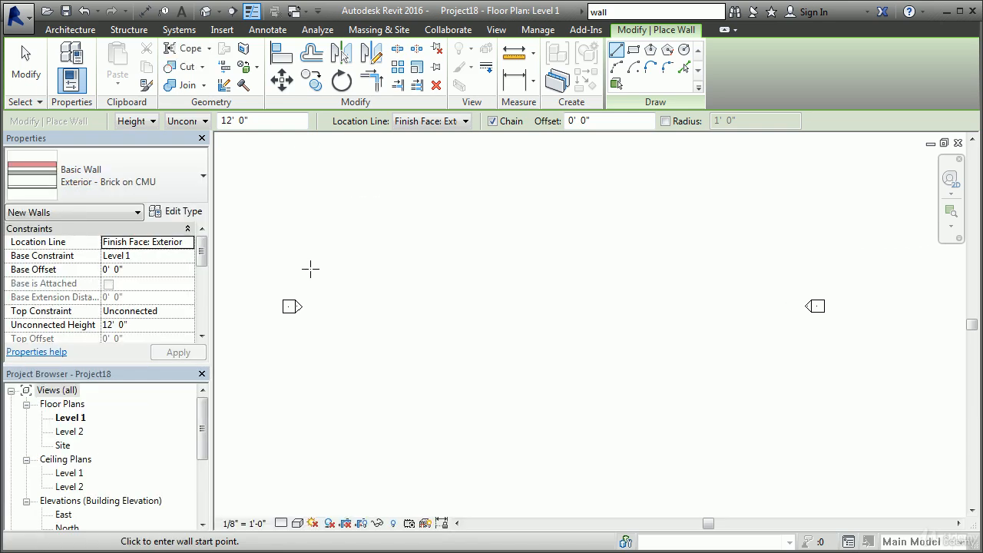
{"action": "mouse_move", "coordinate": [201, 253]}
{"action": "left_mouse_down"}
{"action": "mouse_move", "coordinate": [201, 329]}
{"action": "mouse_move", "coordinate": [213, 256]}
{"action": "left_mouse_up"}
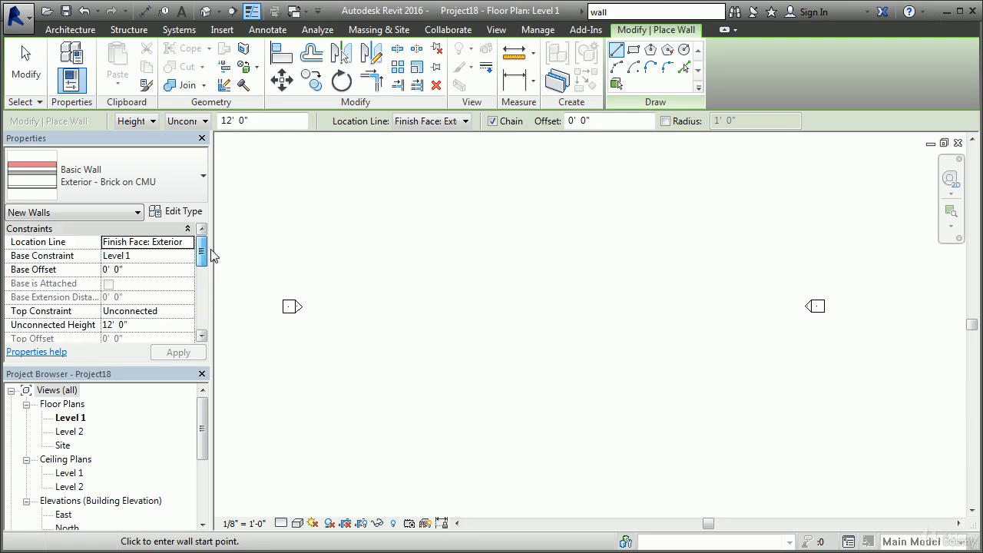
{"action": "left_click", "coordinate": [381, 276]}
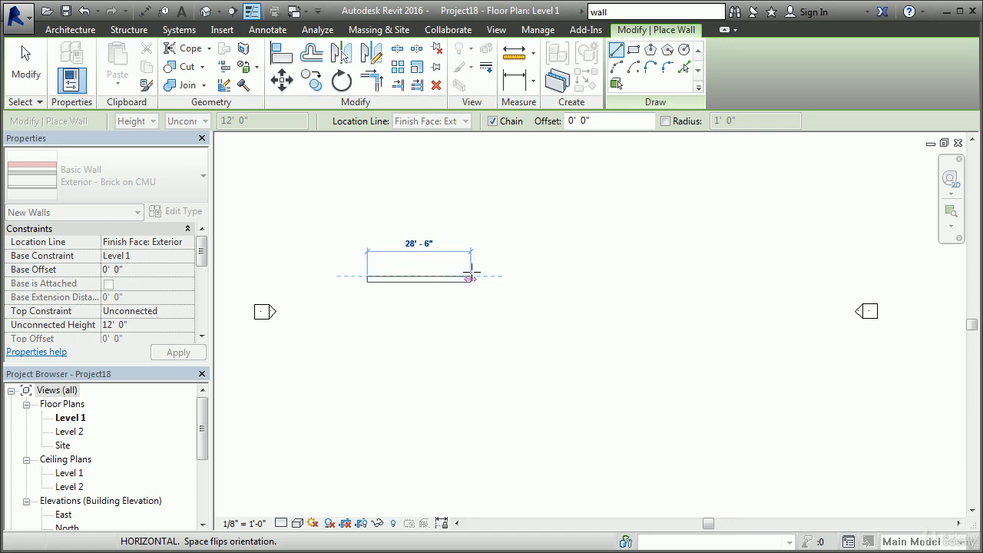
Examine how the length increments of the horizontal wall being drawn change at different zoom levels.
{"action": "middle_click_drag", "start_coordinate": [456, 268], "coordinate": [584, 272]}
{"action": "scroll", "coordinate": [526, 270], "scroll_direction": "up", "scroll_amount": 1}
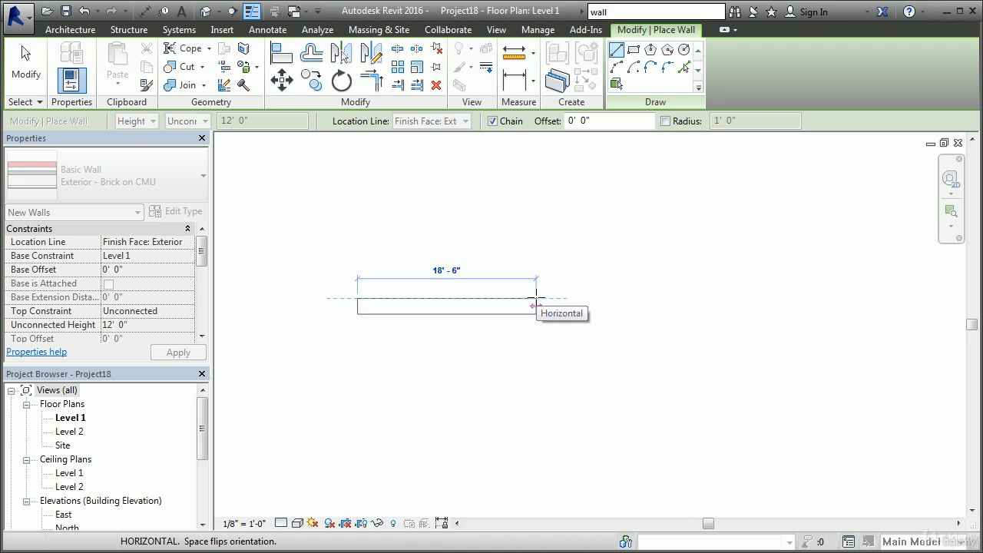
{"action": "scroll", "coordinate": [535, 298], "scroll_direction": "up", "scroll_amount": 5}
{"action": "middle_click_drag", "start_coordinate": [544, 266], "coordinate": [754, 299]}
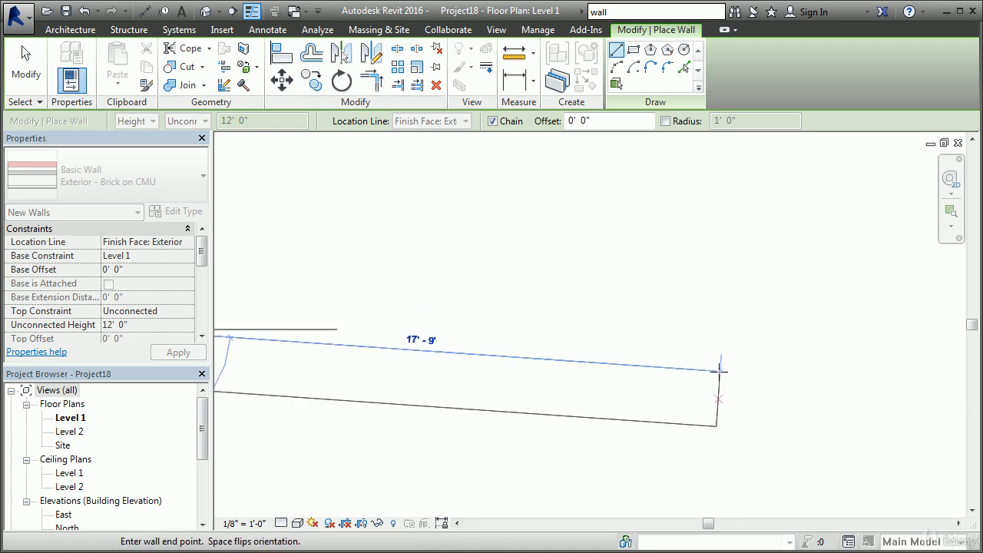
{"action": "left_click", "coordinate": [695, 332]}
{"action": "scroll", "coordinate": [696, 326], "scroll_direction": "down", "scroll_amount": 3}
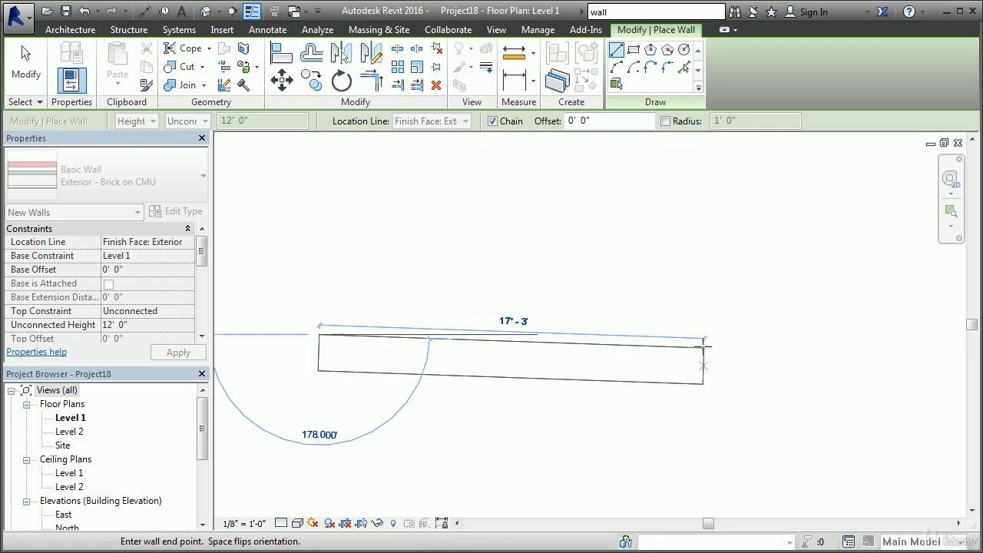
{"action": "scroll", "coordinate": [696, 315], "scroll_direction": "down", "scroll_amount": 2}
{"action": "middle_click_drag", "start_coordinate": [704, 325], "coordinate": [551, 329]}
{"action": "scroll", "coordinate": [513, 315], "scroll_direction": "down", "scroll_amount": 4}
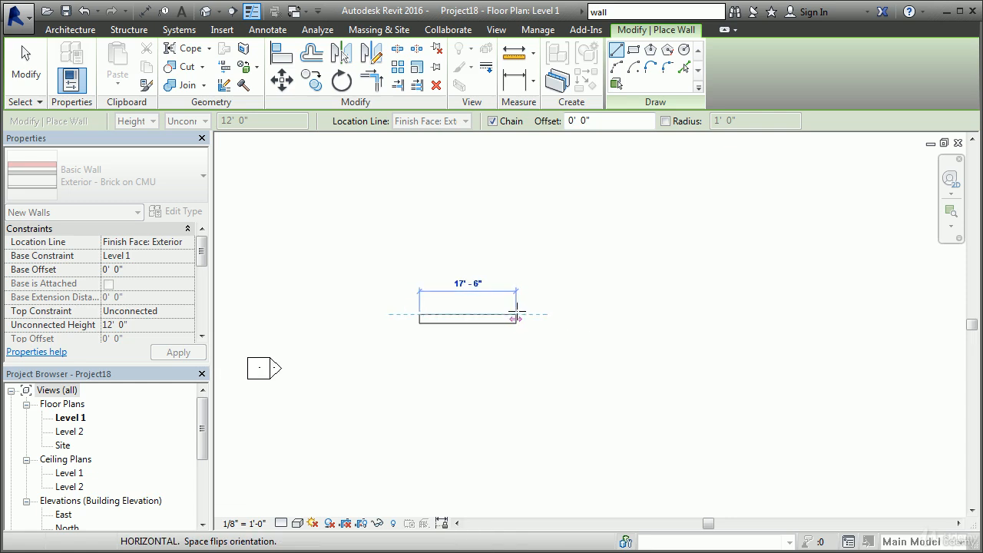
{"action": "scroll", "coordinate": [521, 314], "scroll_direction": "down", "scroll_amount": 1}
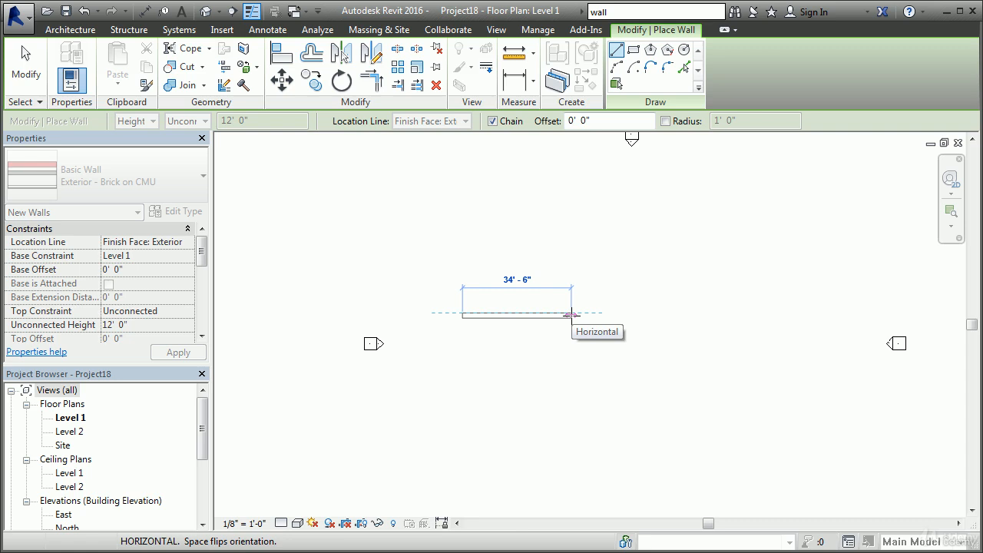
{"action": "scroll", "coordinate": [571, 313], "scroll_direction": "up", "scroll_amount": 5}
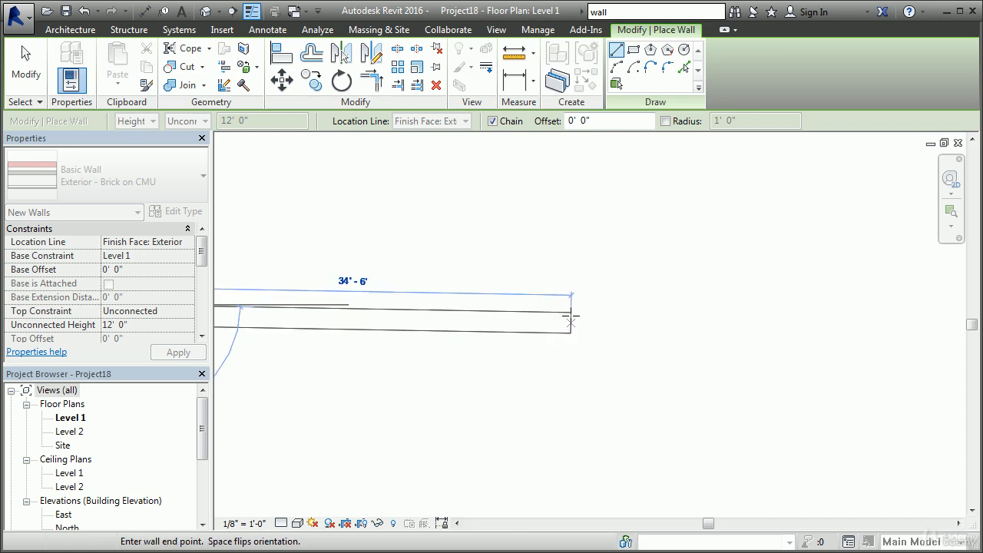
{"action": "scroll", "coordinate": [563, 304], "scroll_direction": "down", "scroll_amount": 3}
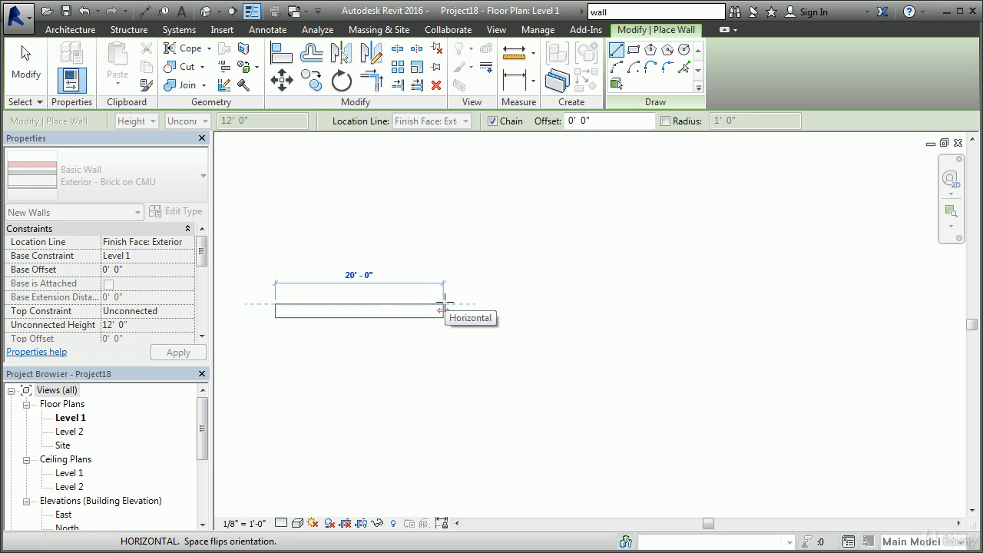
Draw a stepped chain of walls: 20' horizontal, a vertical one downward, and 12' horizontal to the right, ending the chain there.
{"action": "left_click", "coordinate": [444, 304]}
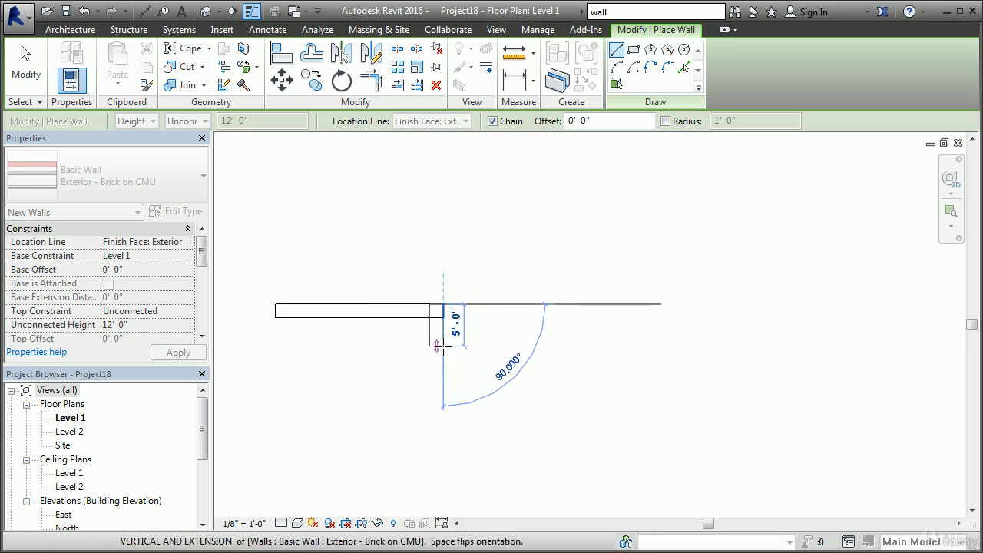
{"action": "left_click", "coordinate": [443, 404]}
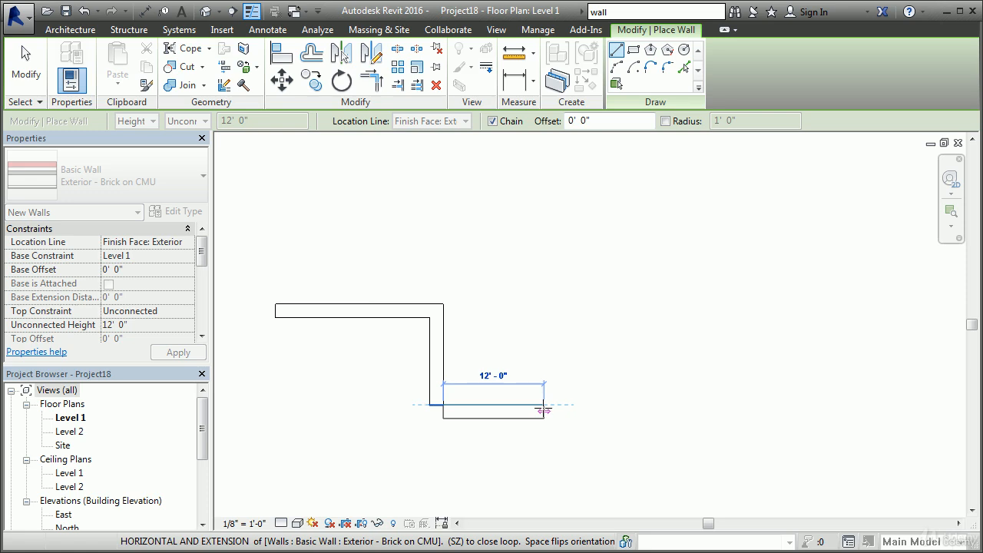
{"action": "left_click", "coordinate": [544, 407]}
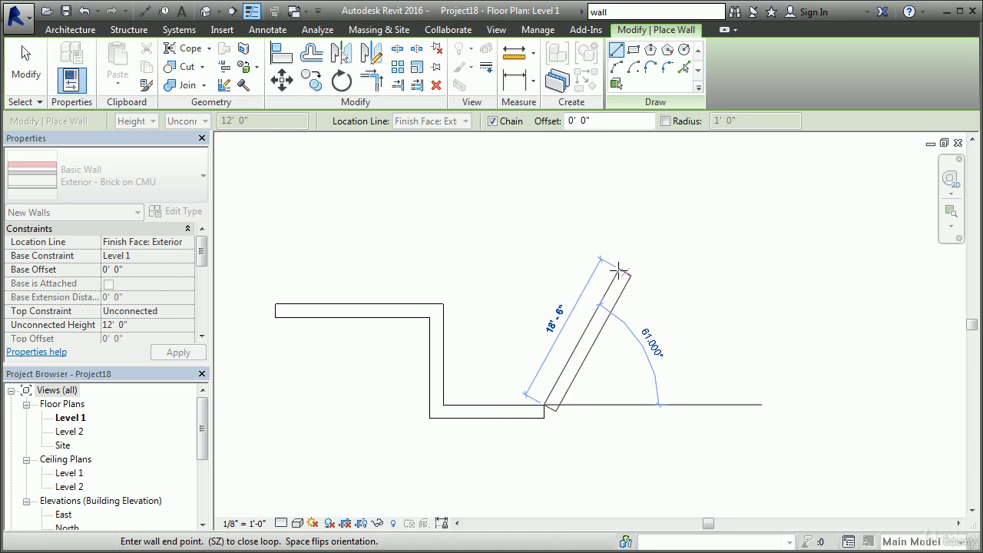
{"action": "left_click", "coordinate": [40, 74]}
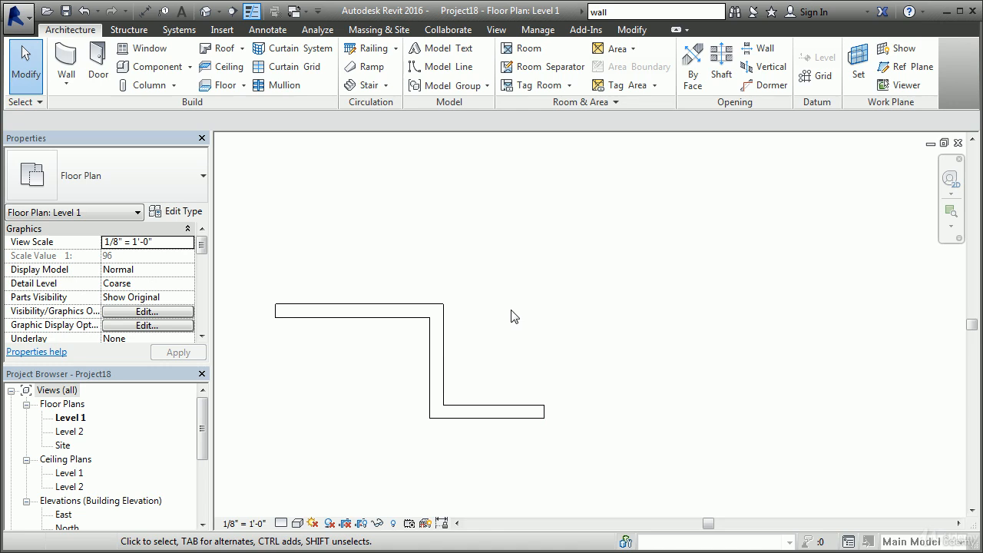
Draw a 14' horizontal brick wall above the existing walls and chain a 7' 2" vertical wall upward from its right end.
{"action": "middle_click_drag", "start_coordinate": [449, 250], "coordinate": [483, 296]}
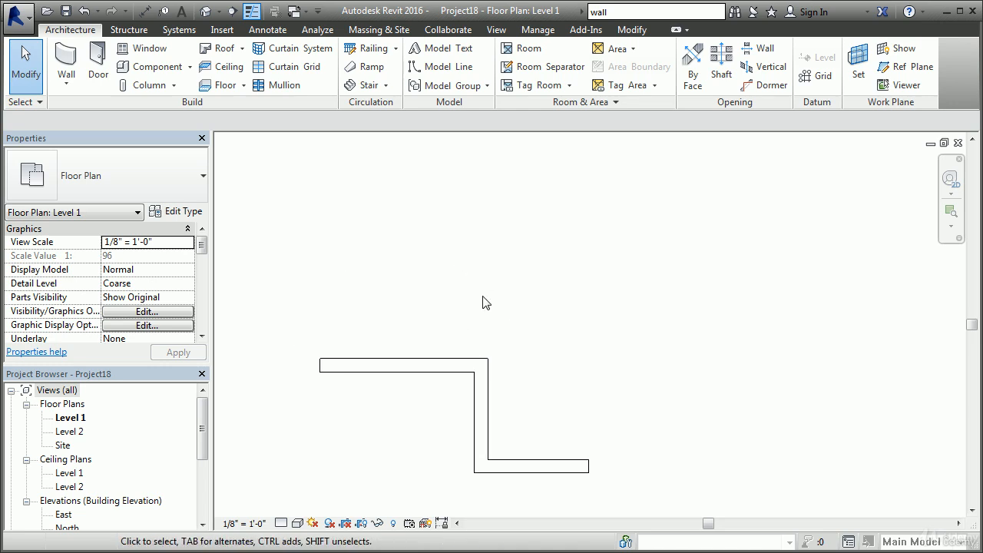
{"action": "left_click", "coordinate": [68, 64]}
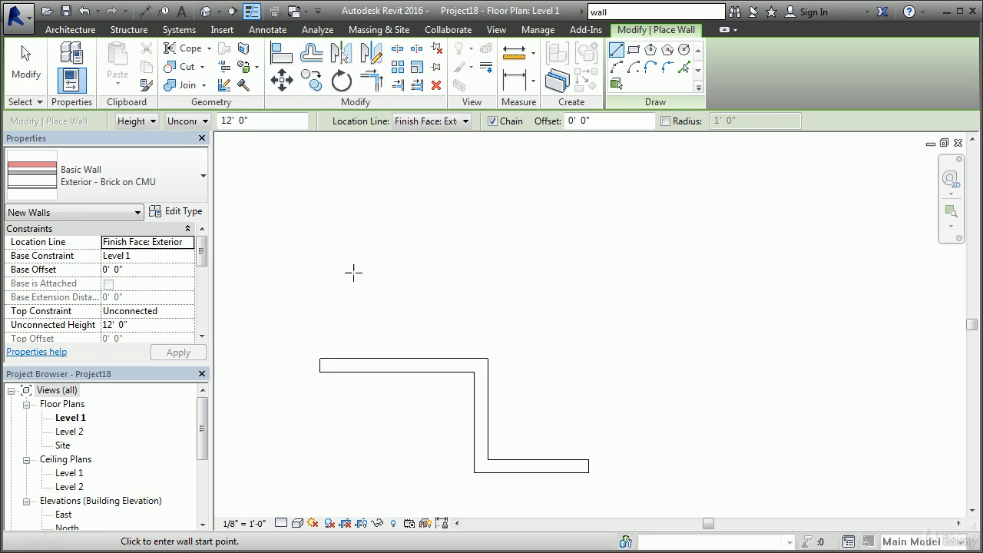
{"action": "left_click", "coordinate": [336, 270]}
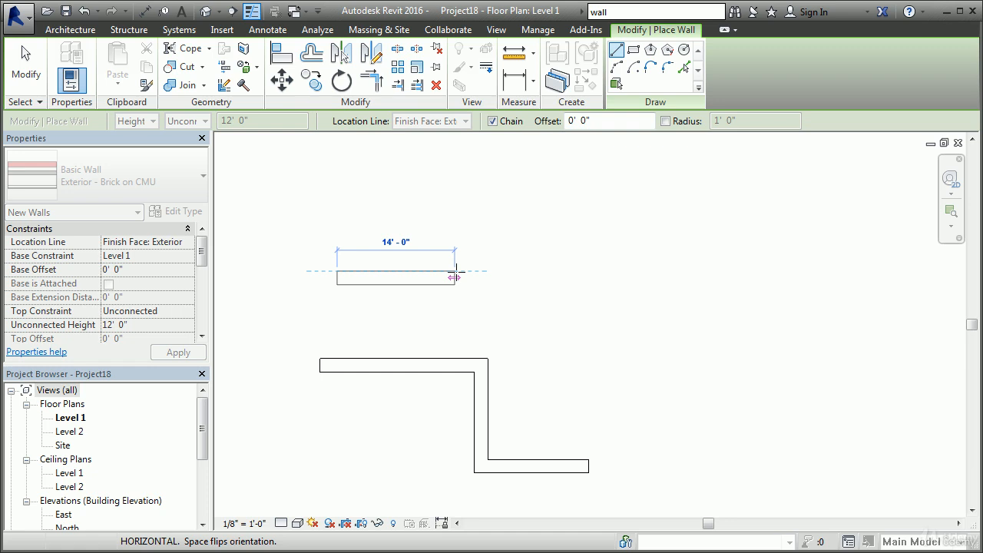
{"action": "type", "text": "14"}
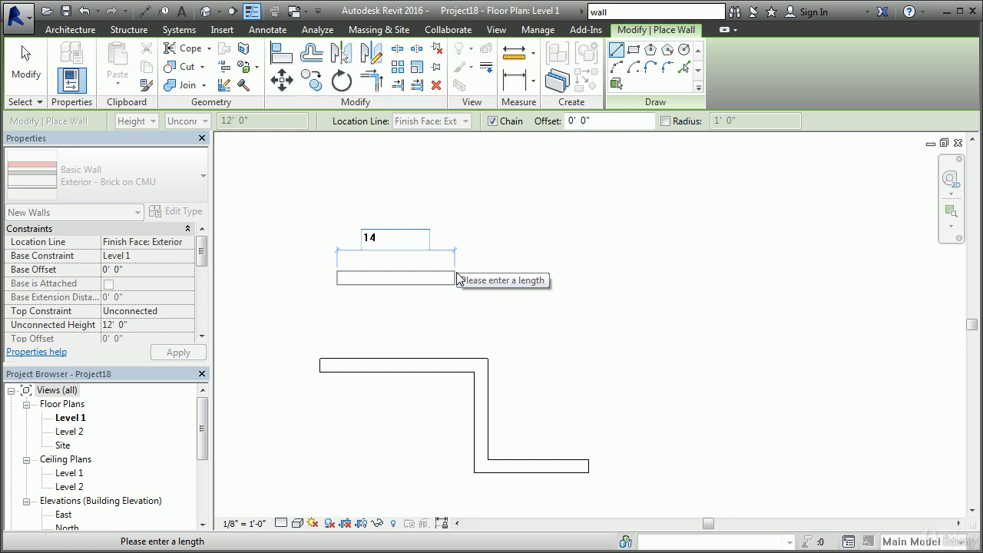
{"action": "key", "text": "Return"}
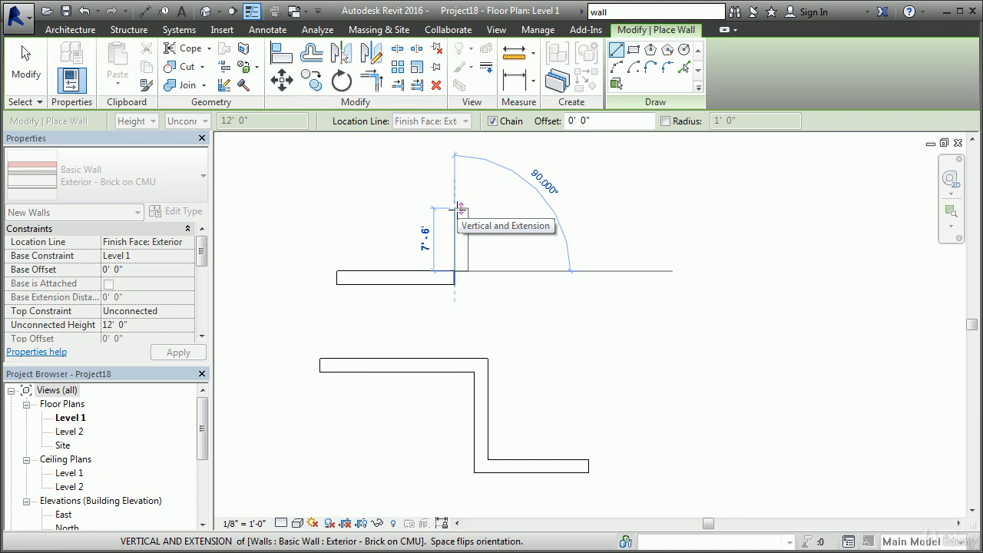
{"action": "type", "text": "7"}
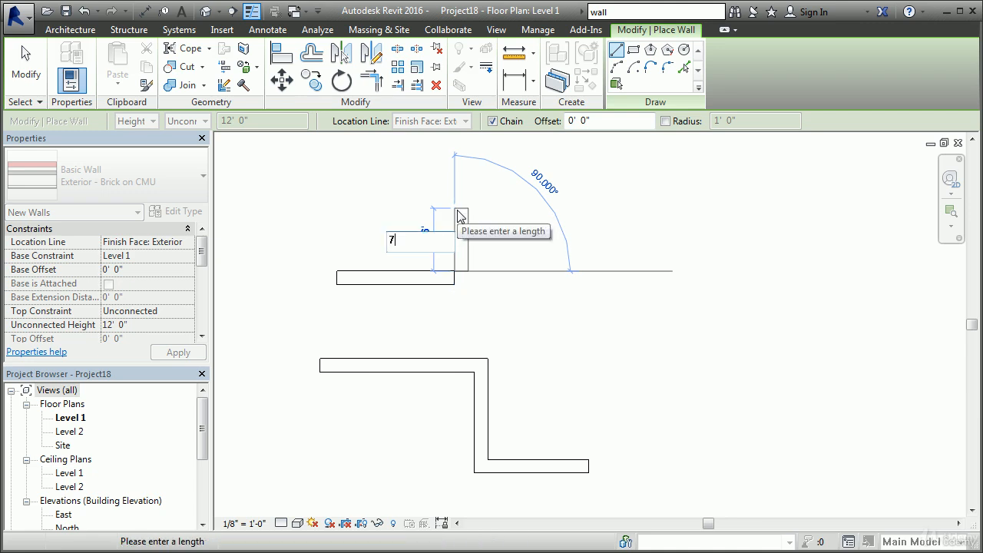
{"action": "type", "text": " 2"}
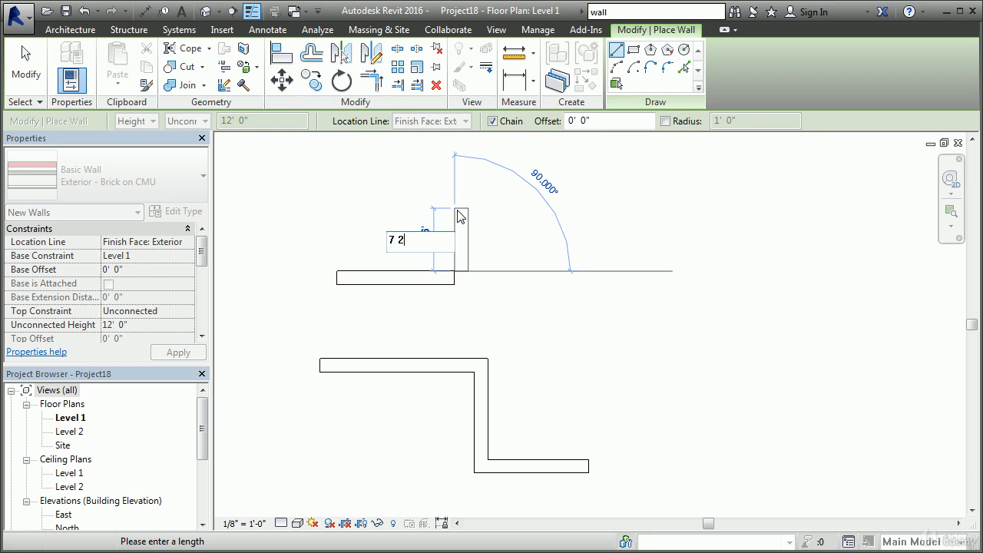
{"action": "key", "text": "Return"}
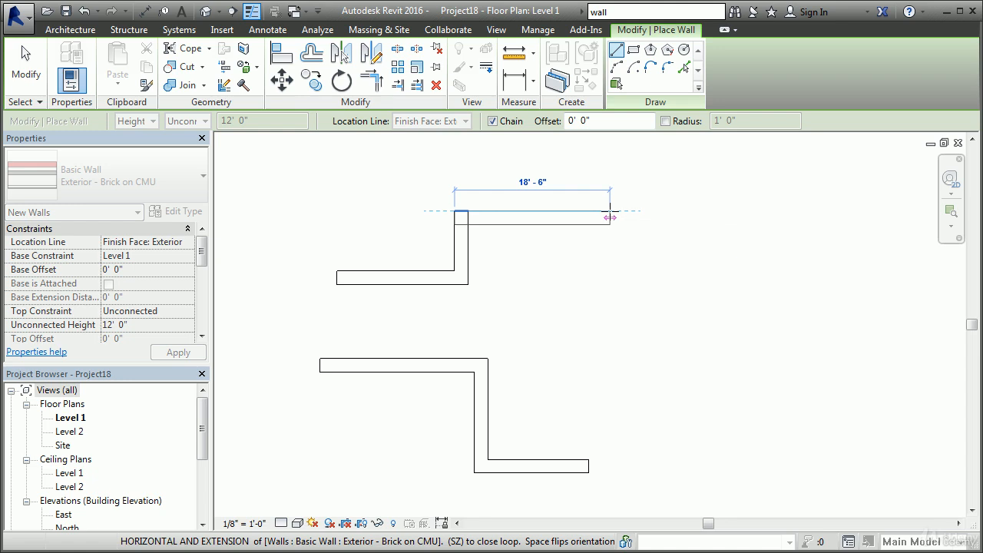
Continue the upper chain to the right with an 18' 4 1/2" horizontal wall and end the chain.
{"action": "type", "text": "18"}
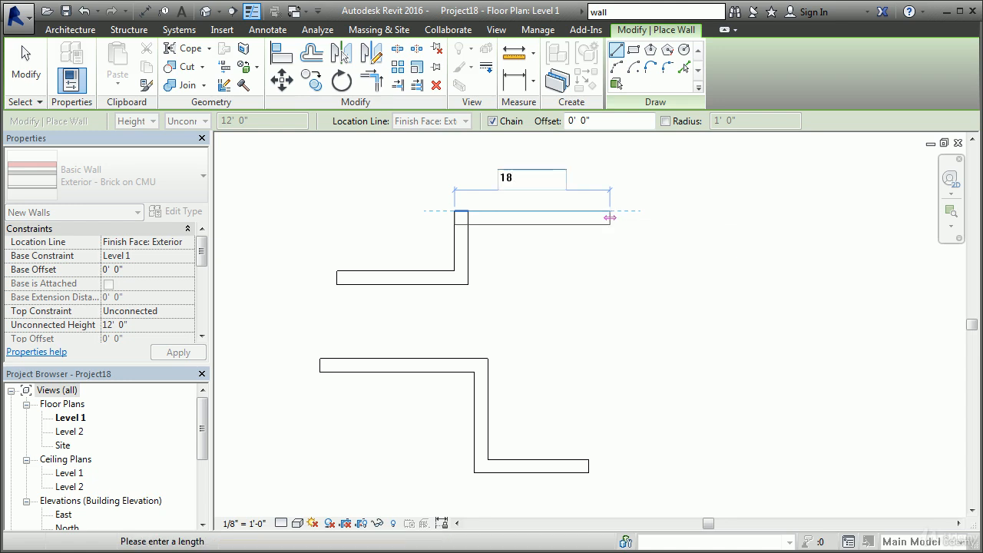
{"action": "type", "text": " 4 1/2"}
{"action": "key", "text": "Return"}
{"action": "key", "text": "Escape"}
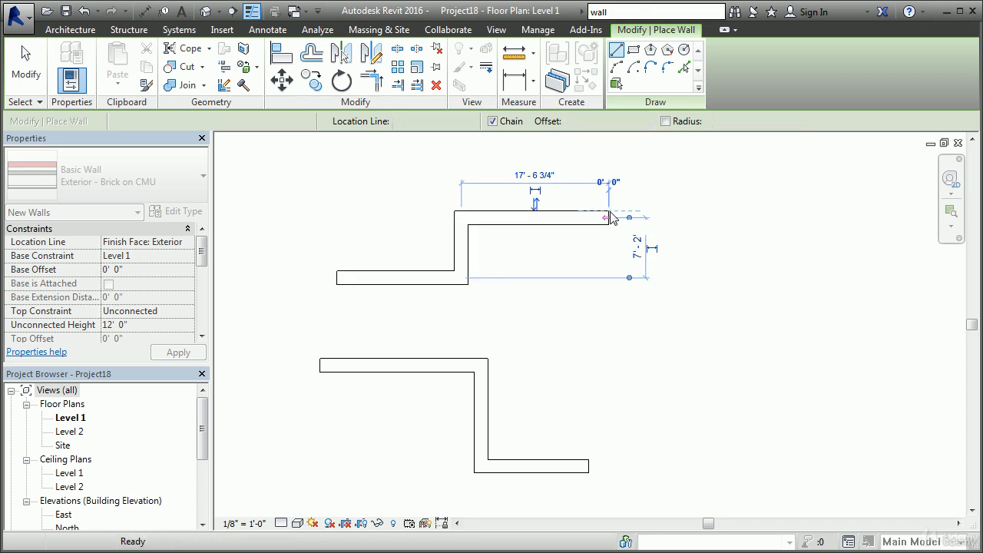
{"action": "key", "text": "d"}
{"action": "key", "text": "r"}
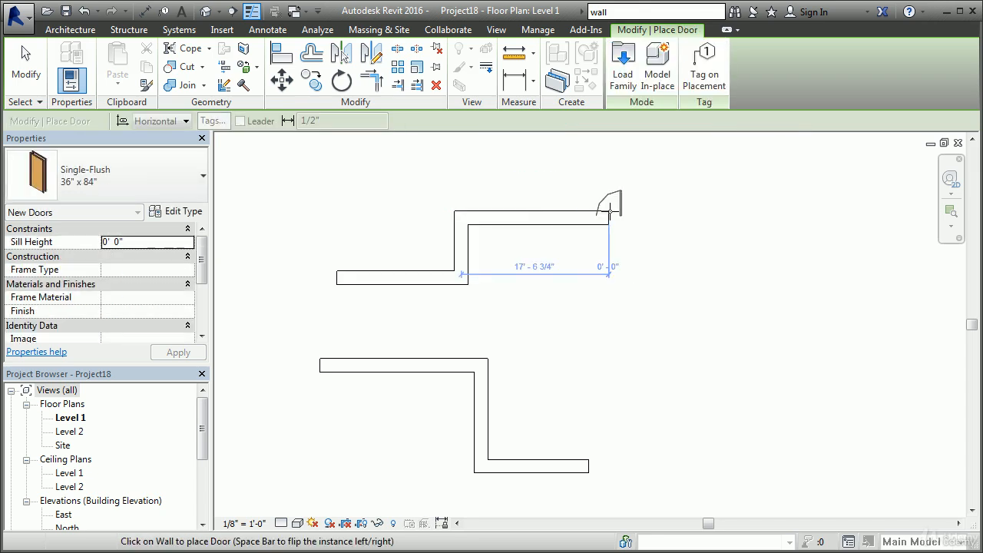
{"action": "right_click", "coordinate": [618, 260]}
{"action": "left_click", "coordinate": [683, 278]}
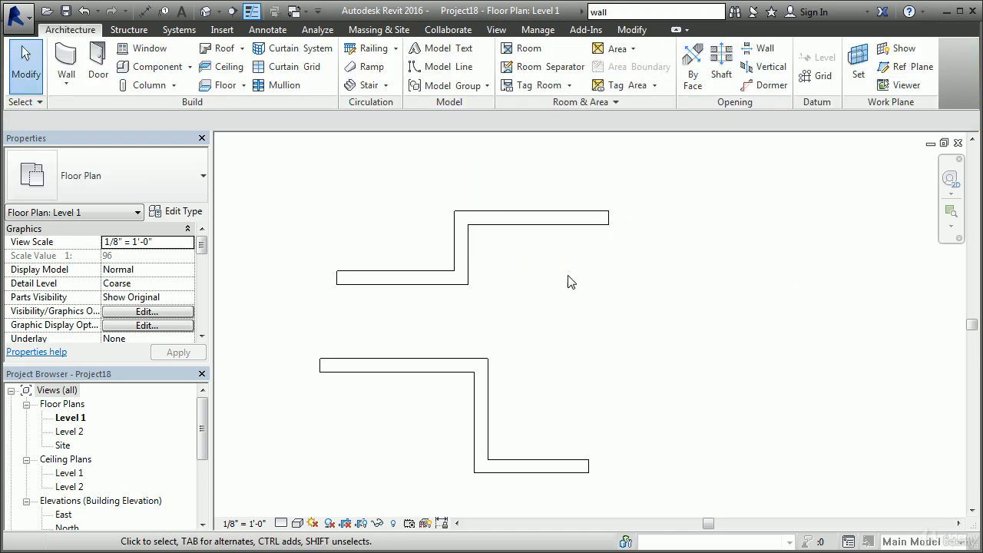
Inspect the temporary dimensions and reference points of the topmost horizontal wall.
{"action": "left_click", "coordinate": [534, 220]}
{"action": "left_click", "coordinate": [700, 302]}
{"action": "scroll", "coordinate": [545, 244], "scroll_direction": "up", "scroll_amount": 2}
{"action": "left_click", "coordinate": [527, 213]}
{"action": "middle_click_drag", "start_coordinate": [545, 256], "coordinate": [530, 303]}
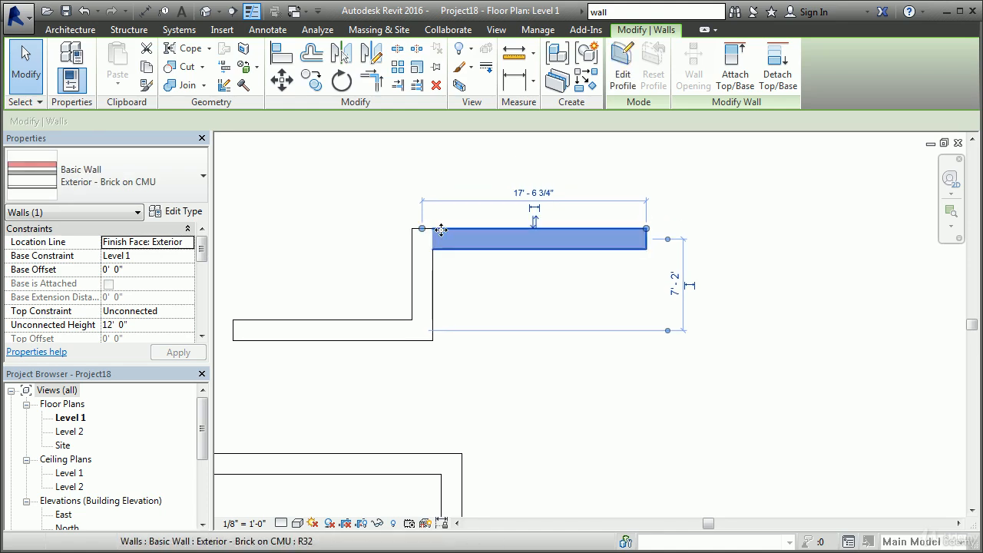
{"action": "left_click", "coordinate": [478, 282]}
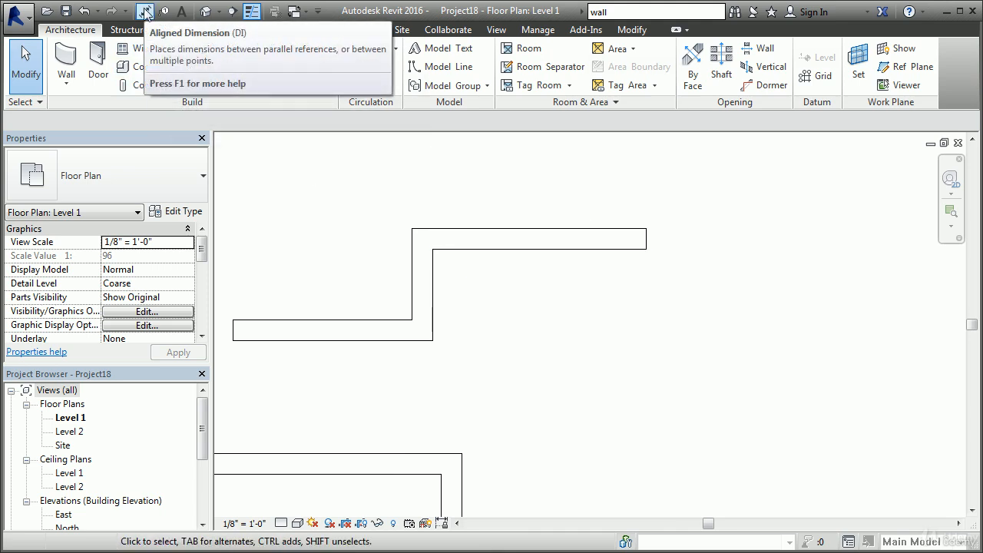
Add an aligned dimension referenced to wall faces above the topmost horizontal wall, spanning from the vertical wall's outer face to the free end.
{"action": "left_click", "coordinate": [146, 11]}
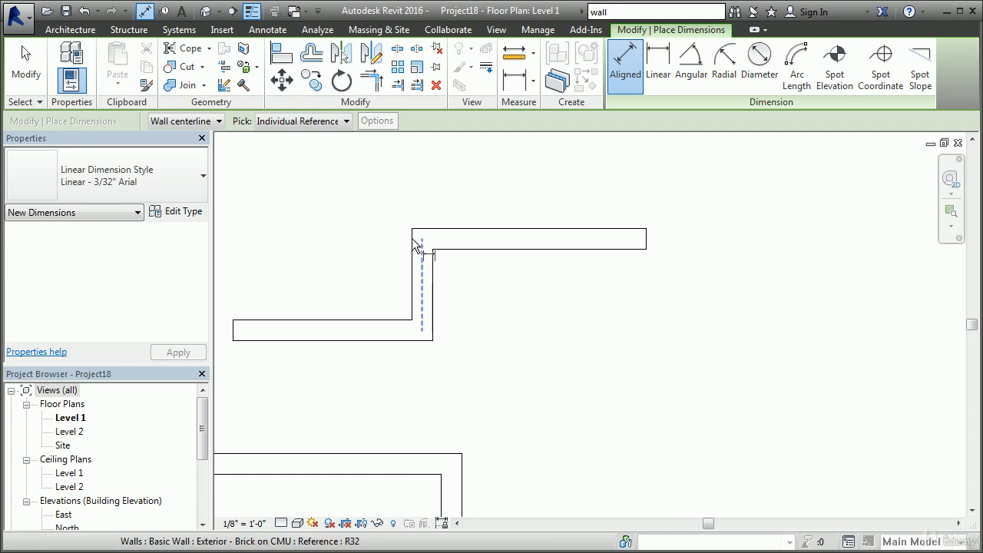
{"action": "left_click", "coordinate": [204, 123]}
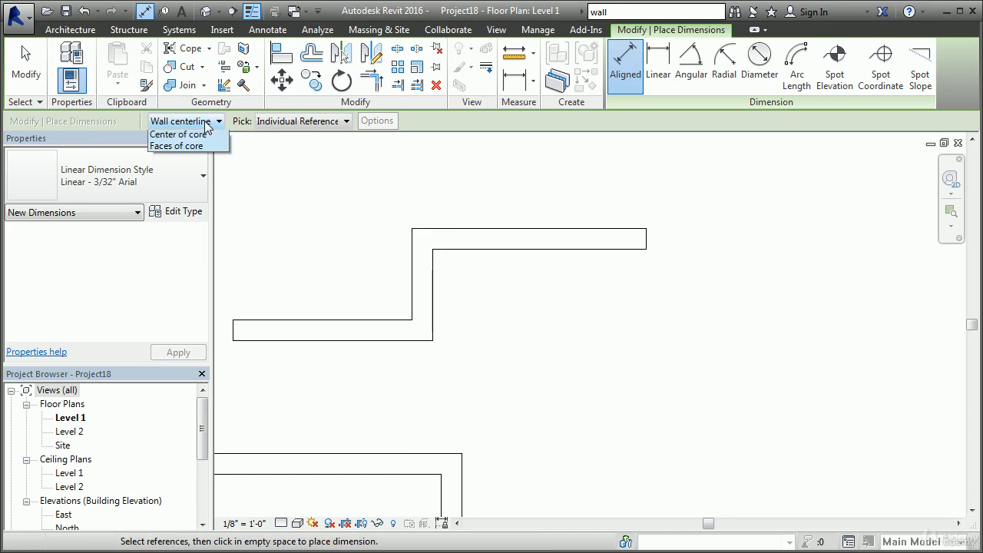
{"action": "left_click", "coordinate": [188, 149]}
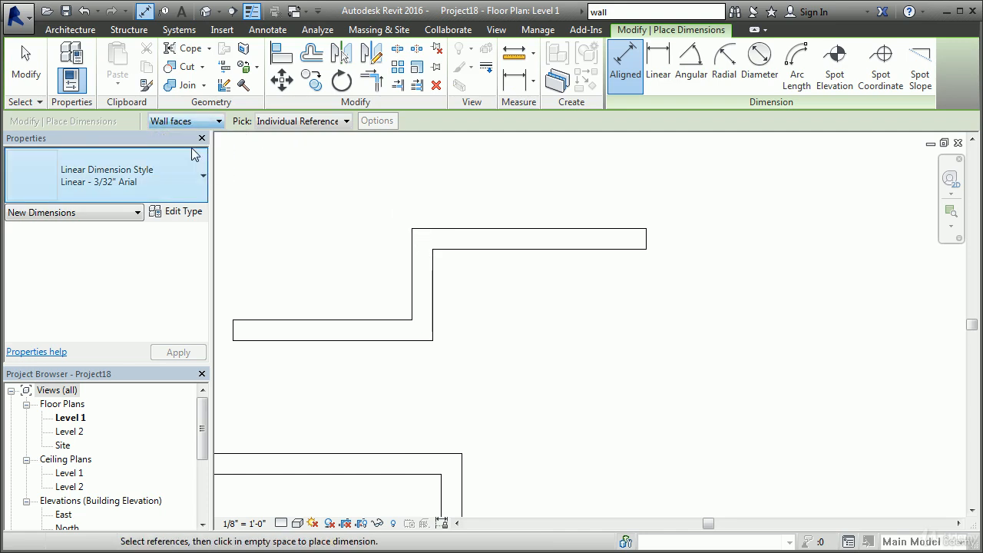
{"action": "left_click", "coordinate": [412, 243]}
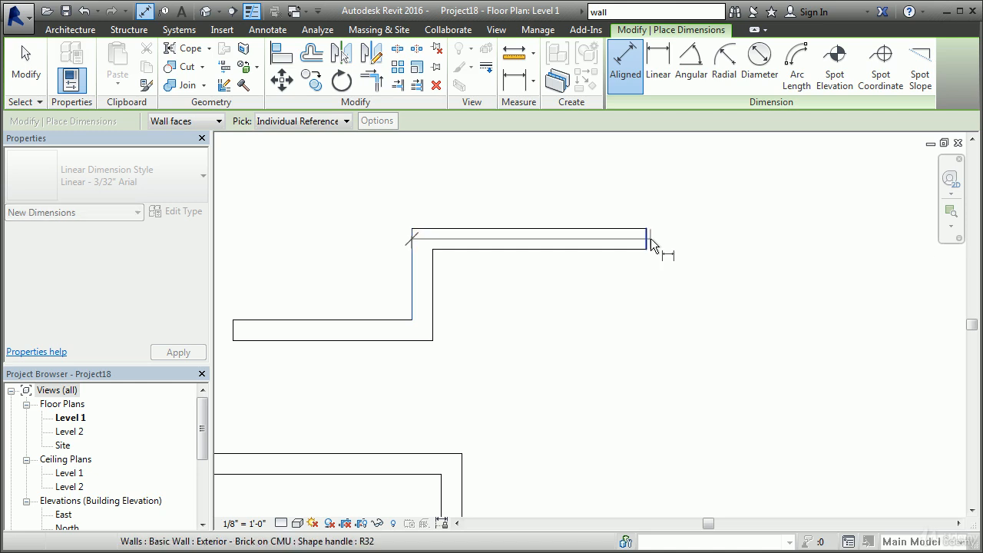
{"action": "left_click", "coordinate": [647, 239]}
{"action": "left_click", "coordinate": [597, 202]}
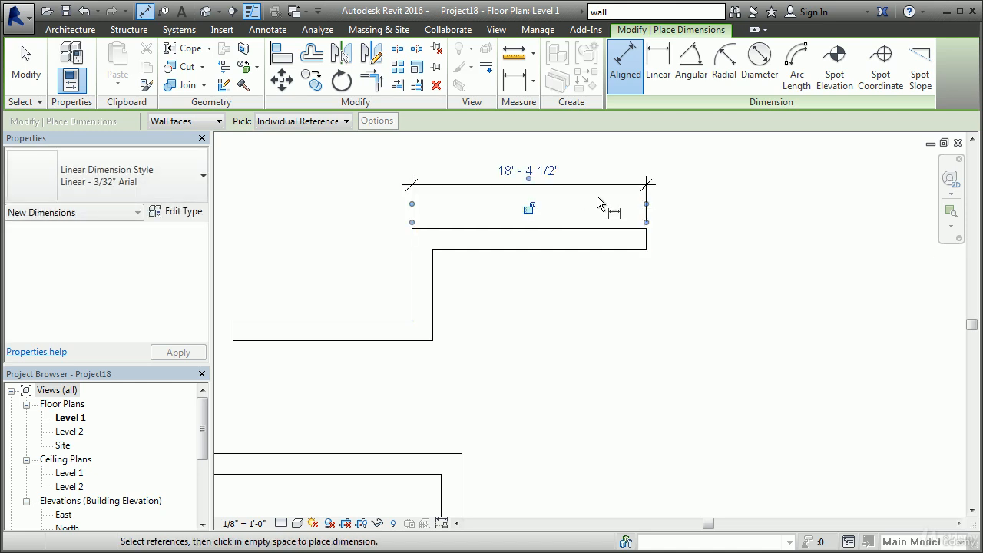
{"action": "right_click", "coordinate": [675, 216]}
{"action": "left_click", "coordinate": [725, 227]}
{"action": "right_click", "coordinate": [643, 289]}
{"action": "left_click", "coordinate": [672, 300]}
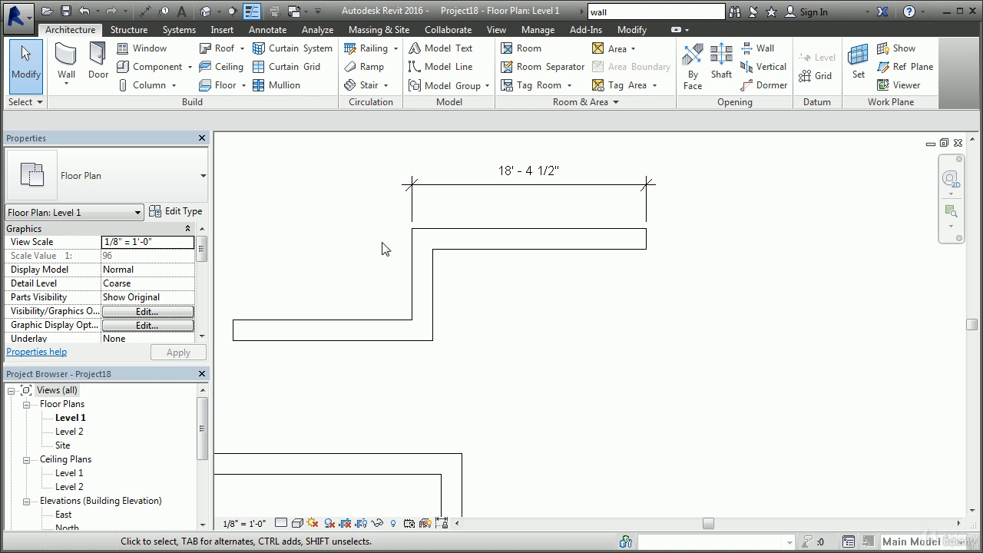
{"action": "left_click", "coordinate": [98, 61]}
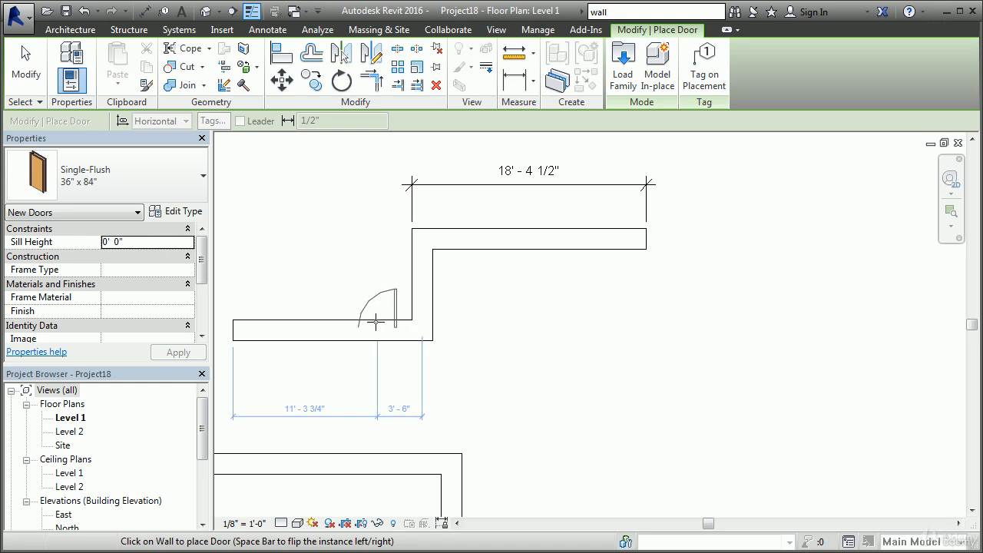
{"action": "middle_click_drag", "start_coordinate": [389, 331], "coordinate": [437, 320]}
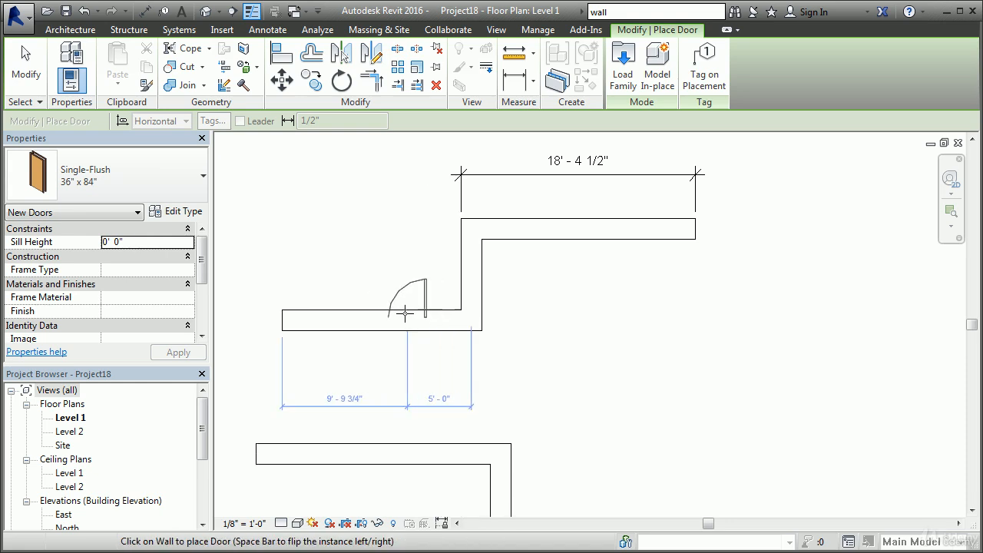
{"action": "scroll", "coordinate": [406, 313], "scroll_direction": "up", "scroll_amount": 4}
{"action": "scroll", "coordinate": [426, 313], "scroll_direction": "down", "scroll_amount": 1}
{"action": "scroll", "coordinate": [427, 313], "scroll_direction": "down", "scroll_amount": 1}
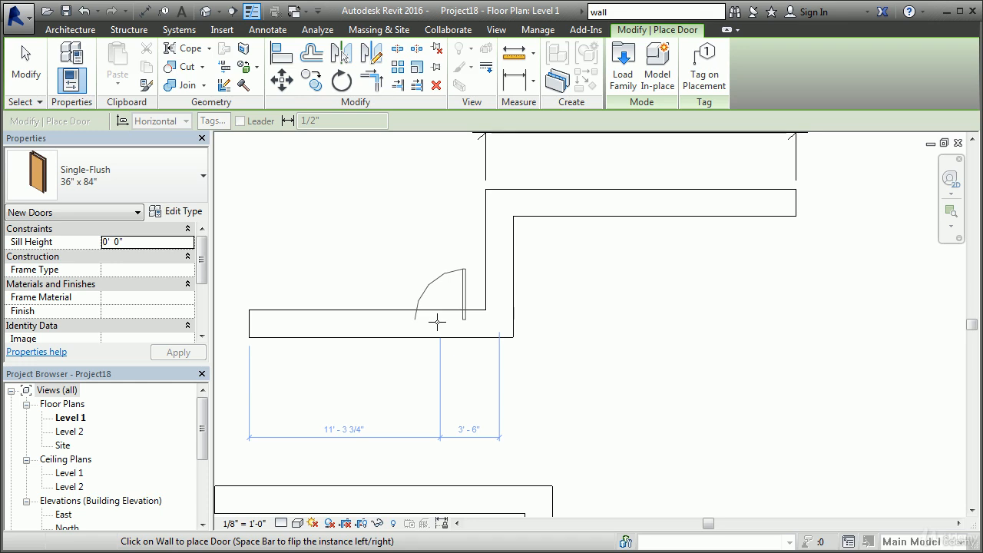
{"action": "key", "text": "Escape"}
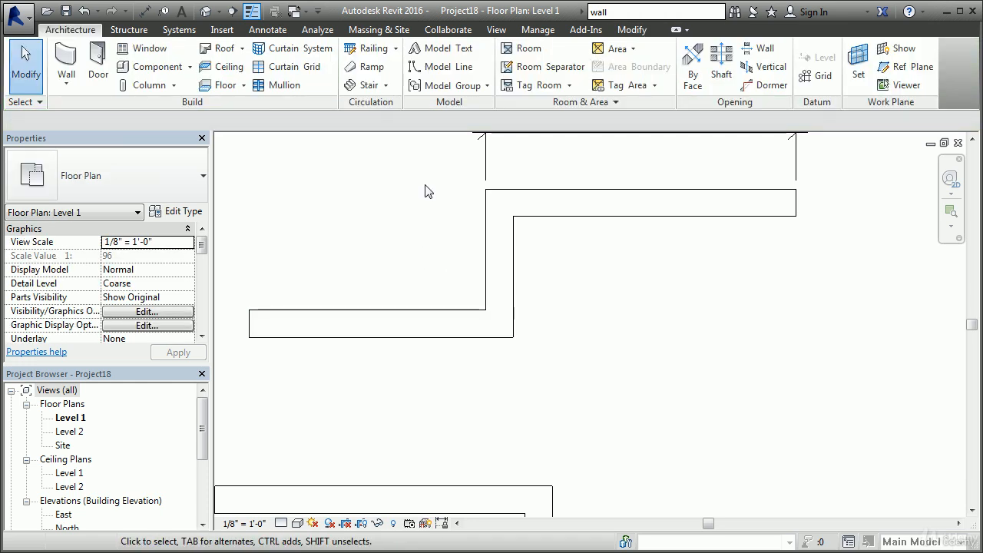
Set temporary dimensions to measure from Faces for walls and from Openings for doors and windows.
{"action": "left_click", "coordinate": [539, 31]}
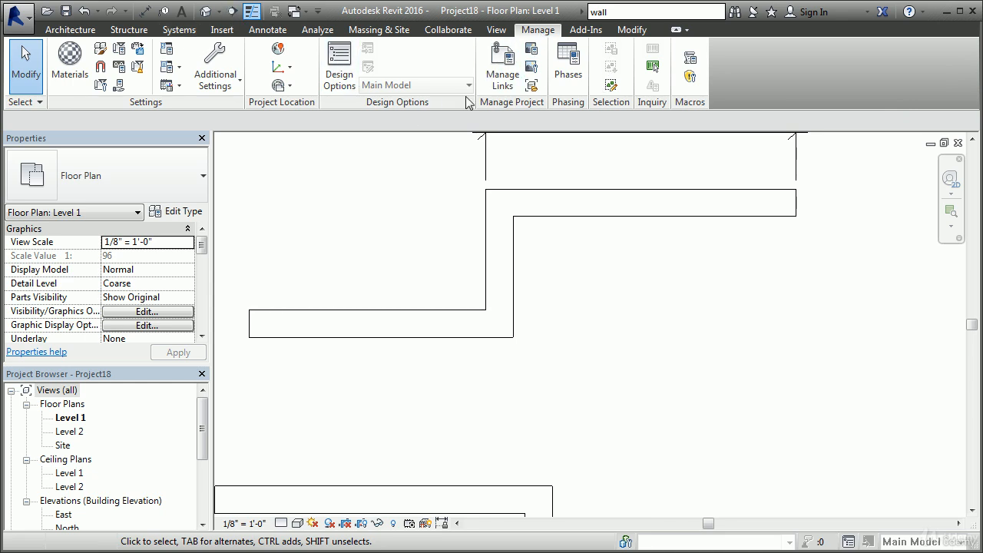
{"action": "left_click", "coordinate": [243, 91]}
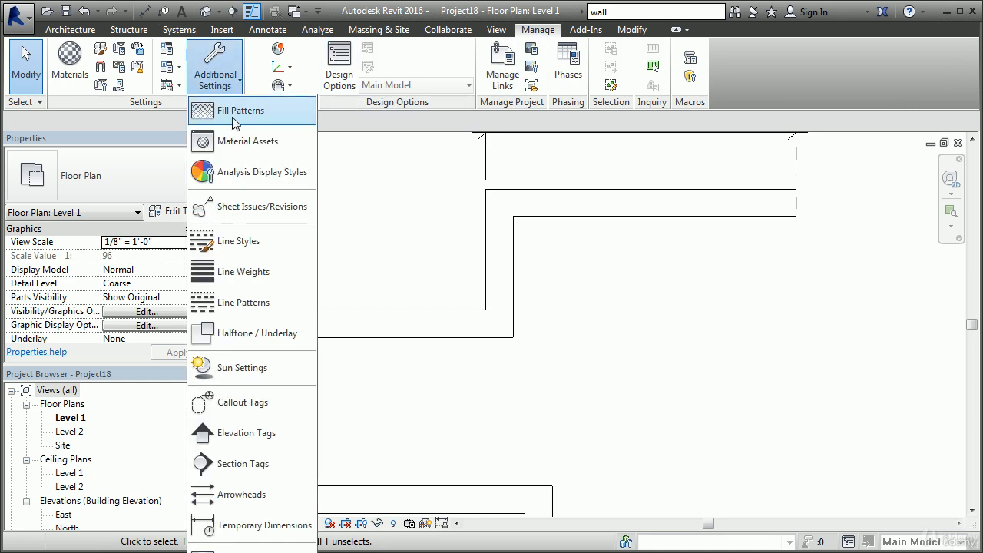
{"action": "left_click", "coordinate": [265, 525]}
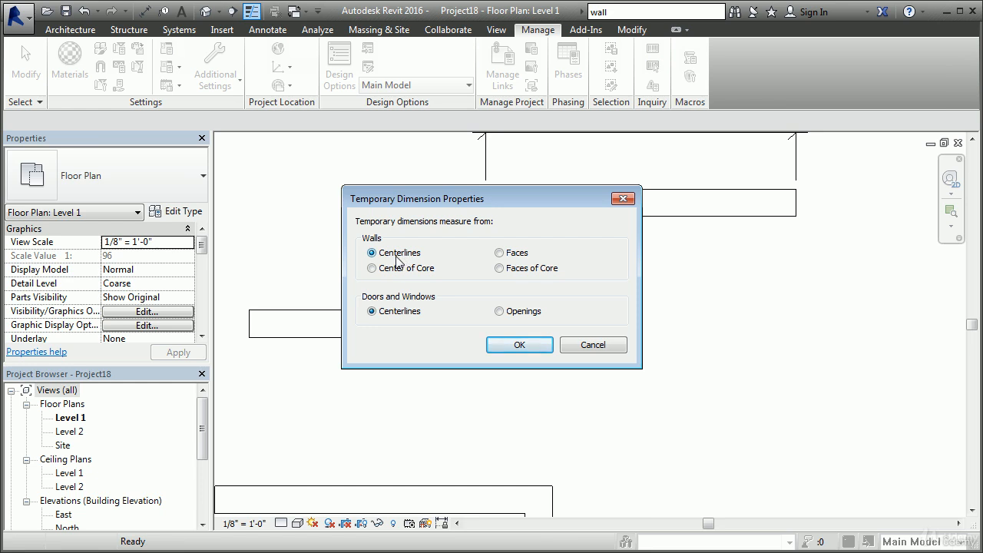
{"action": "left_click", "coordinate": [500, 253]}
{"action": "left_click", "coordinate": [499, 311]}
{"action": "left_click", "coordinate": [519, 346]}
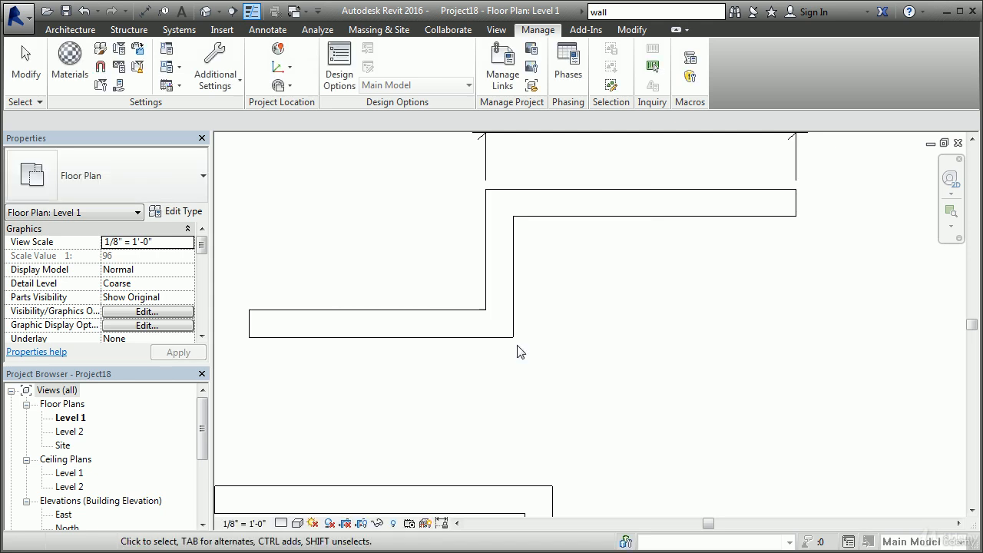
Place a Single-Flush 36" x 84" door in the lower horizontal wall, 8' from its free end and 3' from the vertical wall's near face.
{"action": "left_click", "coordinate": [426, 338]}
{"action": "middle_click_drag", "start_coordinate": [452, 404], "coordinate": [489, 417]}
{"action": "left_click", "coordinate": [566, 388]}
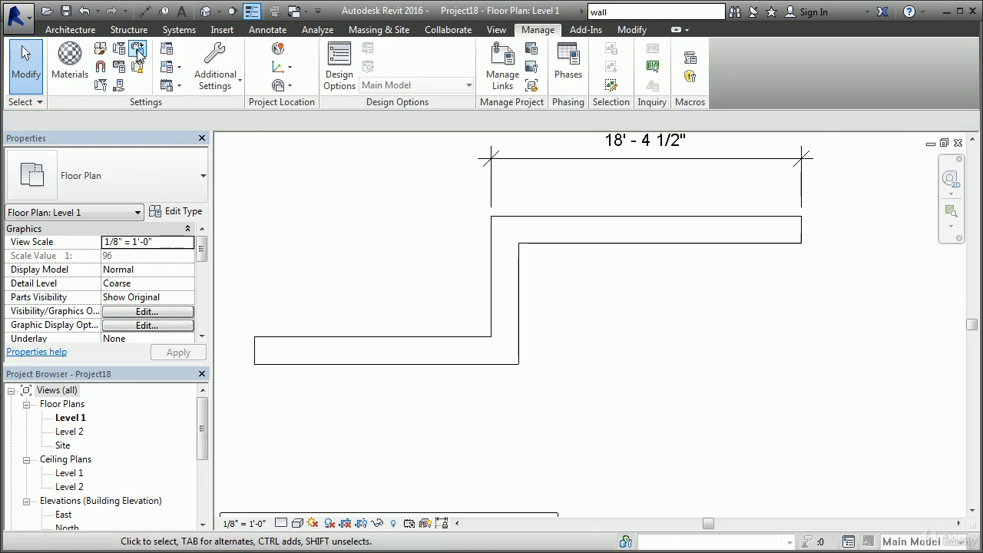
{"action": "left_click", "coordinate": [67, 30]}
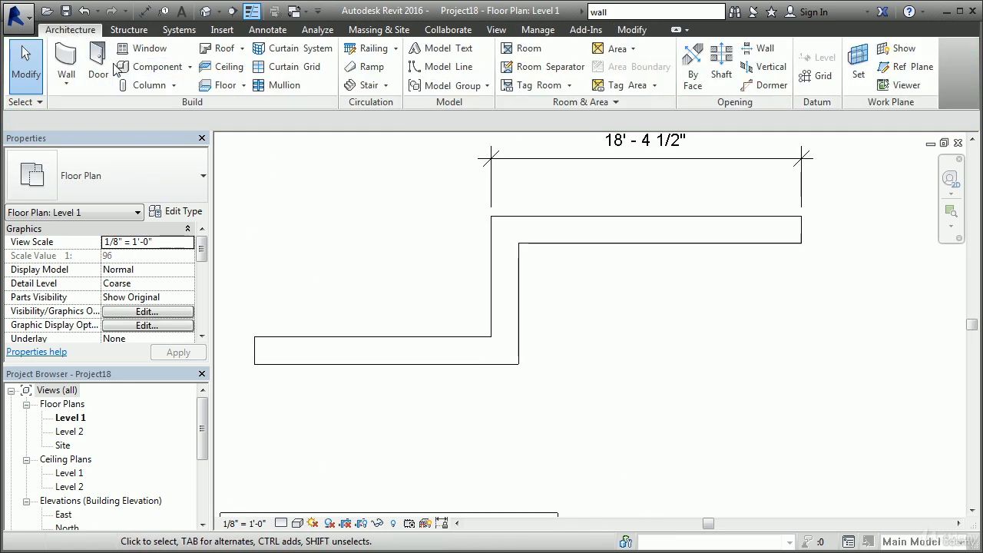
{"action": "left_click", "coordinate": [99, 63]}
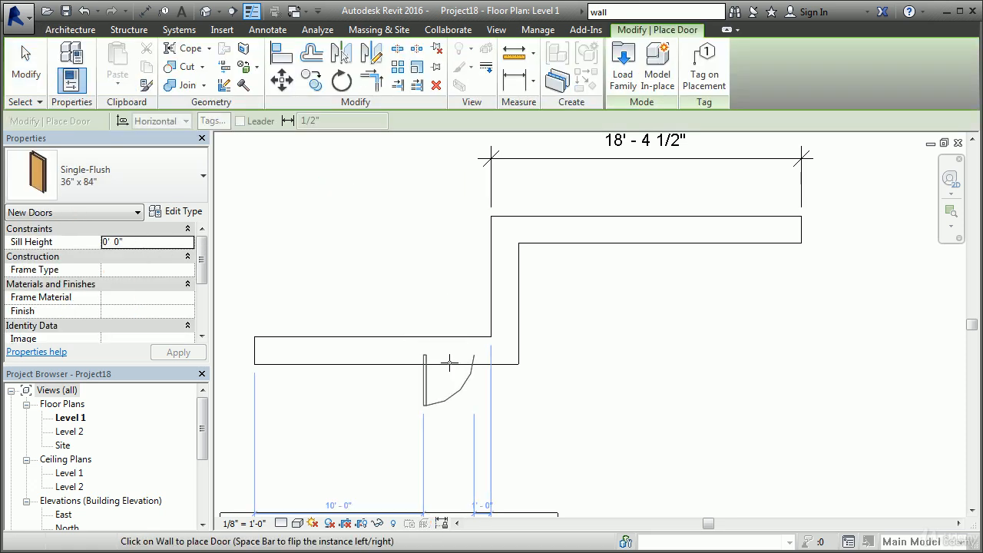
{"action": "mouse_move", "coordinate": [450, 362]}
{"action": "middle_mouse_down"}
{"action": "mouse_move", "coordinate": [471, 323]}
{"action": "mouse_move", "coordinate": [464, 298]}
{"action": "mouse_move", "coordinate": [444, 351]}
{"action": "middle_mouse_up"}
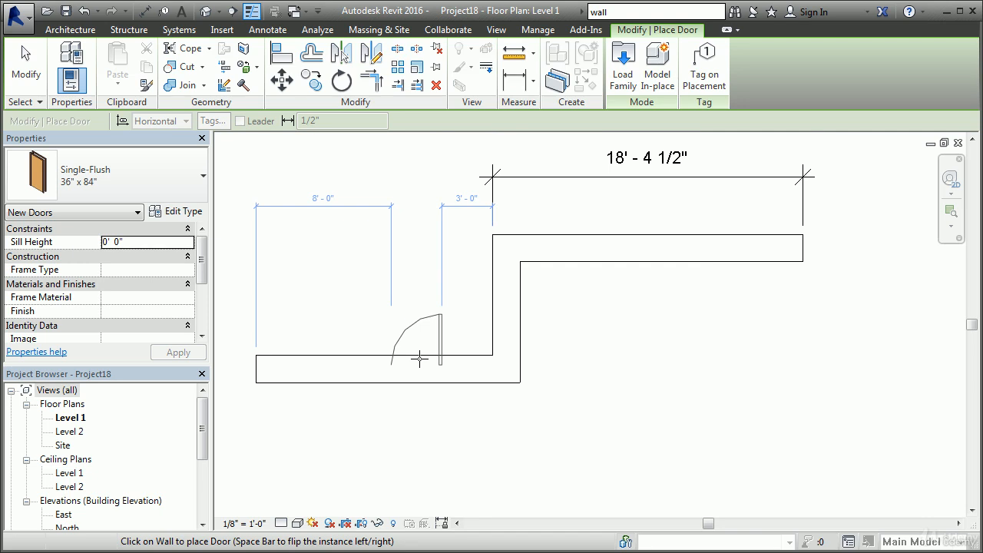
{"action": "left_click", "coordinate": [419, 357]}
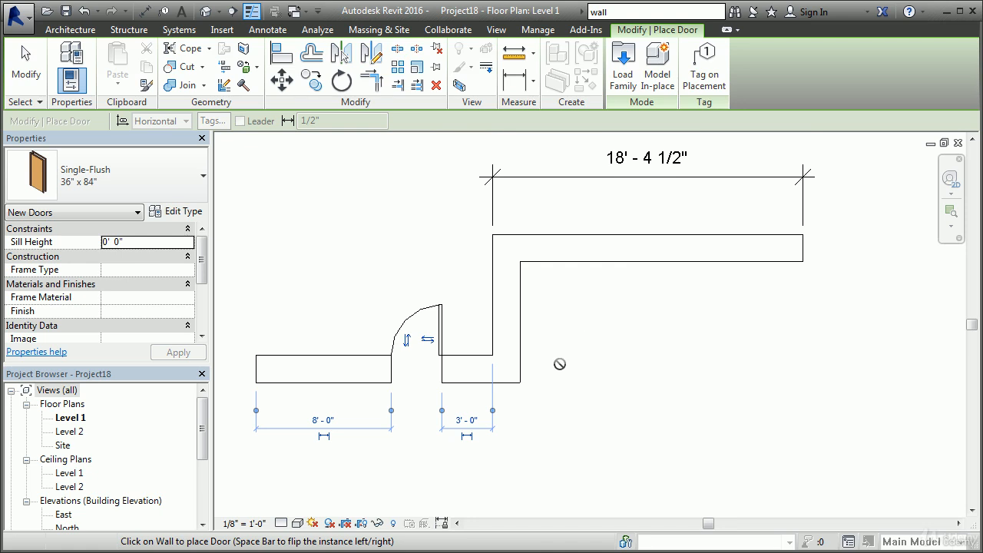
{"action": "scroll", "coordinate": [399, 450], "scroll_direction": "up", "scroll_amount": 2}
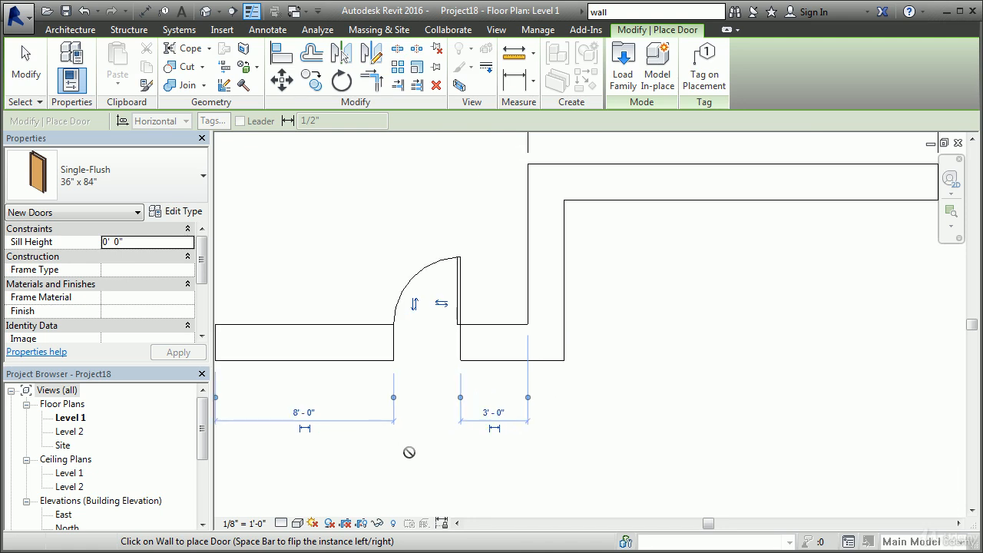
{"action": "middle_click_drag", "start_coordinate": [407, 452], "coordinate": [478, 456]}
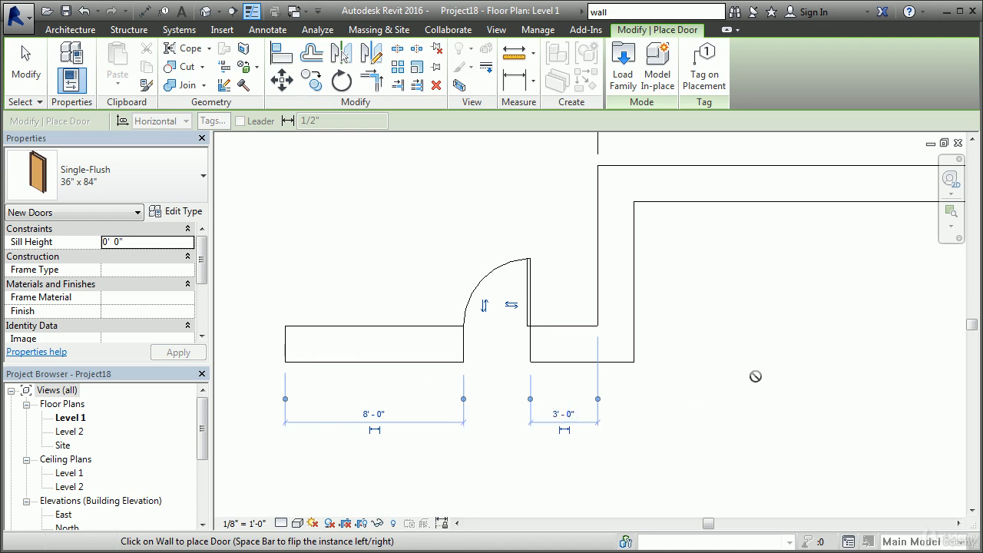
{"action": "middle_click_drag", "start_coordinate": [753, 347], "coordinate": [697, 367]}
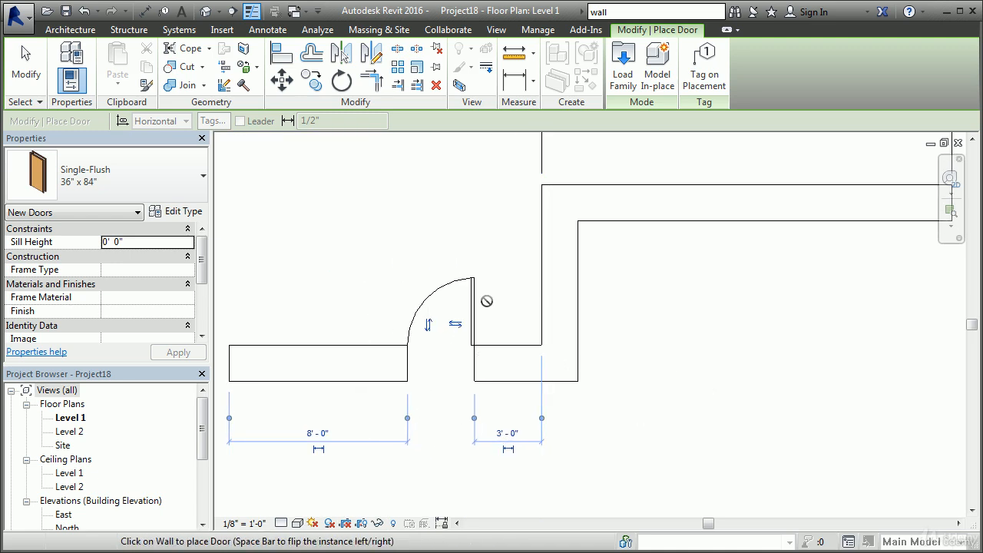
{"action": "left_click", "coordinate": [26, 67]}
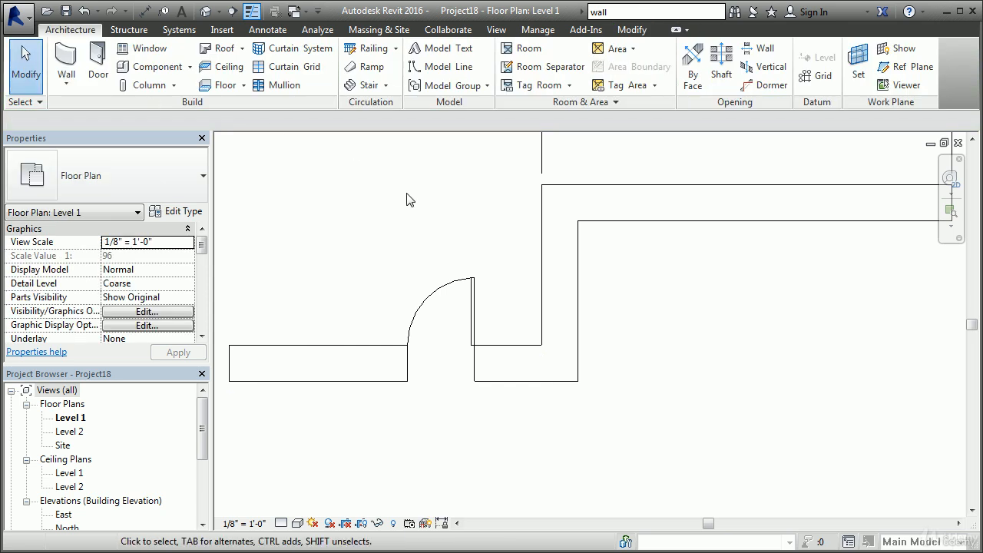
Set the distance from the door opening to the vertical wall's near face to 4'.
{"action": "left_click", "coordinate": [472, 309]}
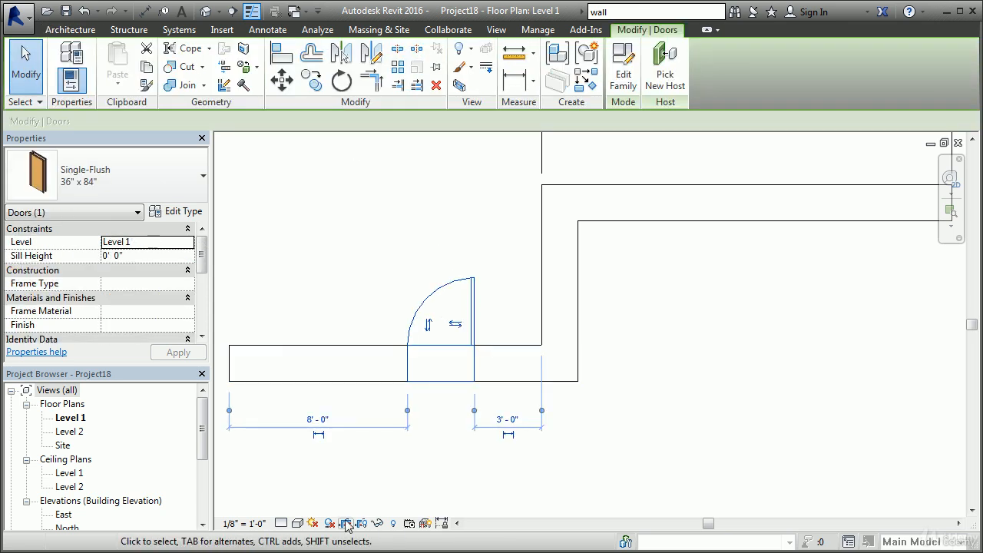
{"action": "left_click", "coordinate": [507, 420]}
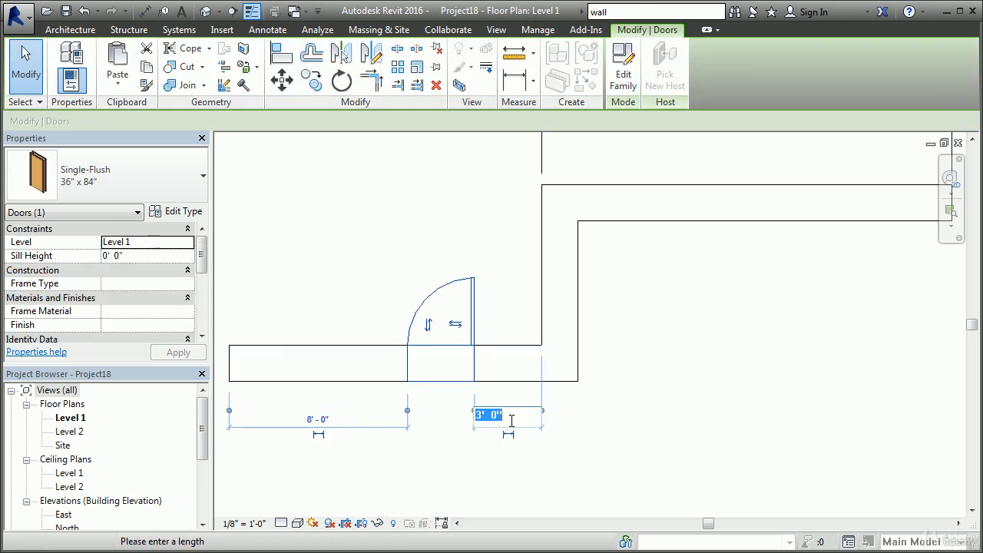
{"action": "type", "text": "4"}
{"action": "key", "text": "Return"}
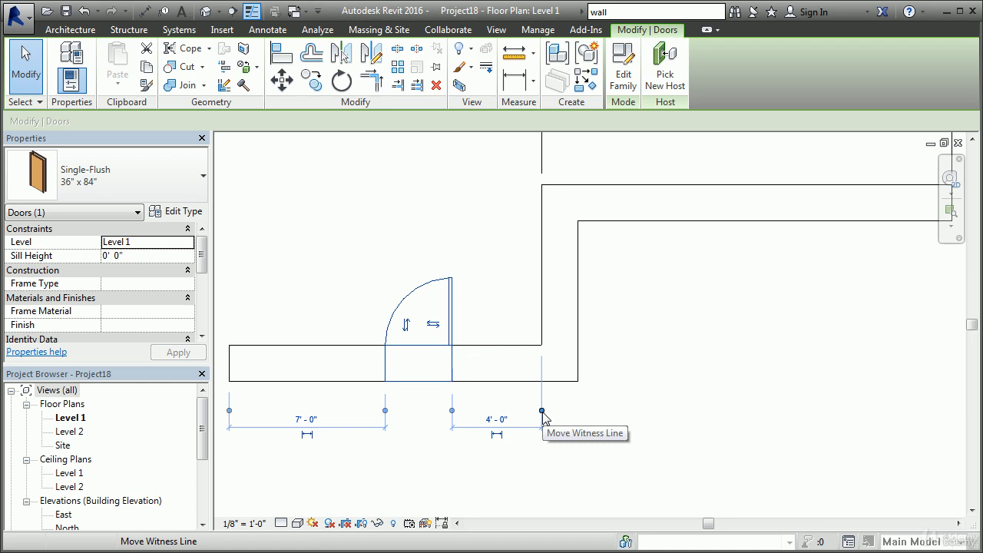
Move the door's temporary dimension witness line to the vertical wall's far face and set that distance to 6'.
{"action": "left_click_drag", "start_coordinate": [542, 411], "coordinate": [559, 412]}
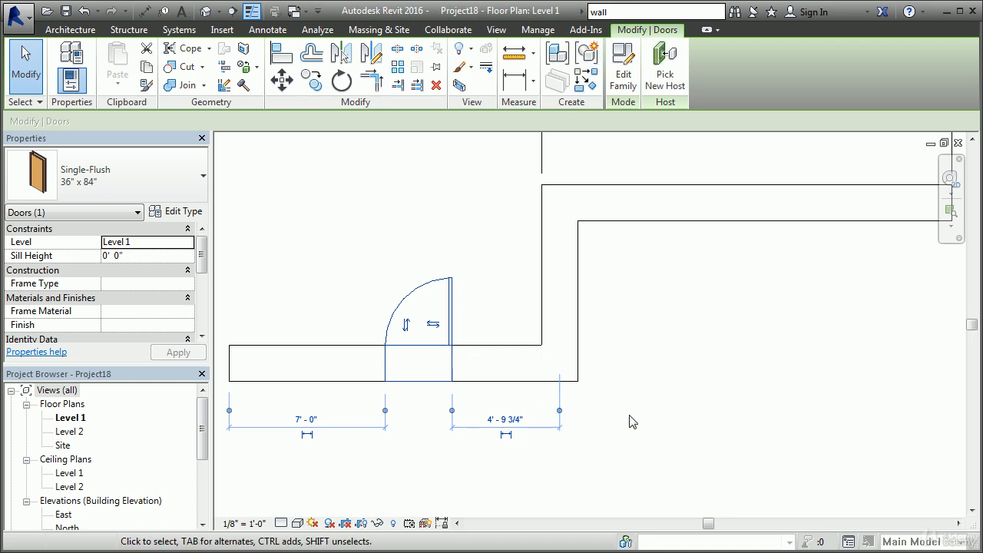
{"action": "left_click", "coordinate": [560, 411]}
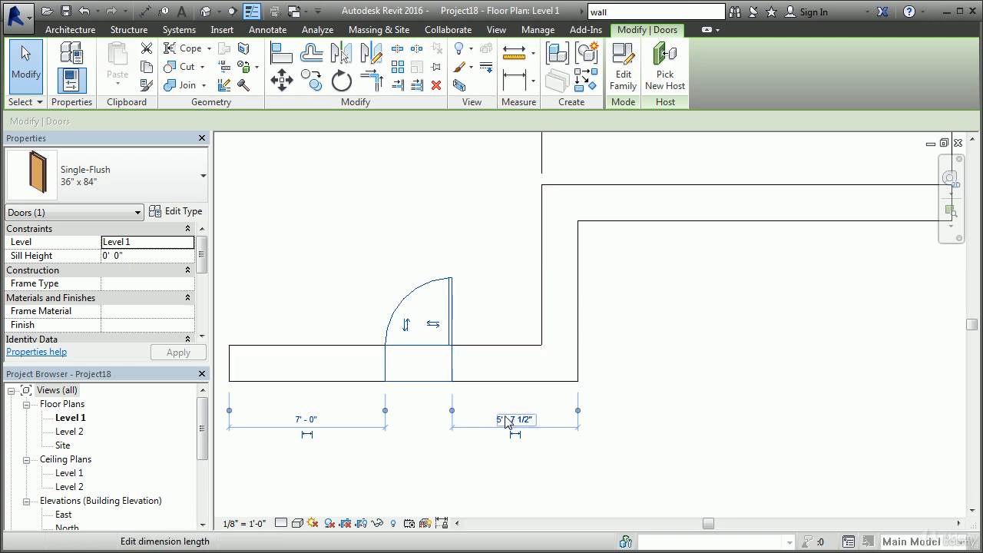
{"action": "mouse_move", "coordinate": [578, 412]}
{"action": "left_mouse_down"}
{"action": "mouse_move", "coordinate": [544, 412]}
{"action": "mouse_move", "coordinate": [578, 413]}
{"action": "left_mouse_up"}
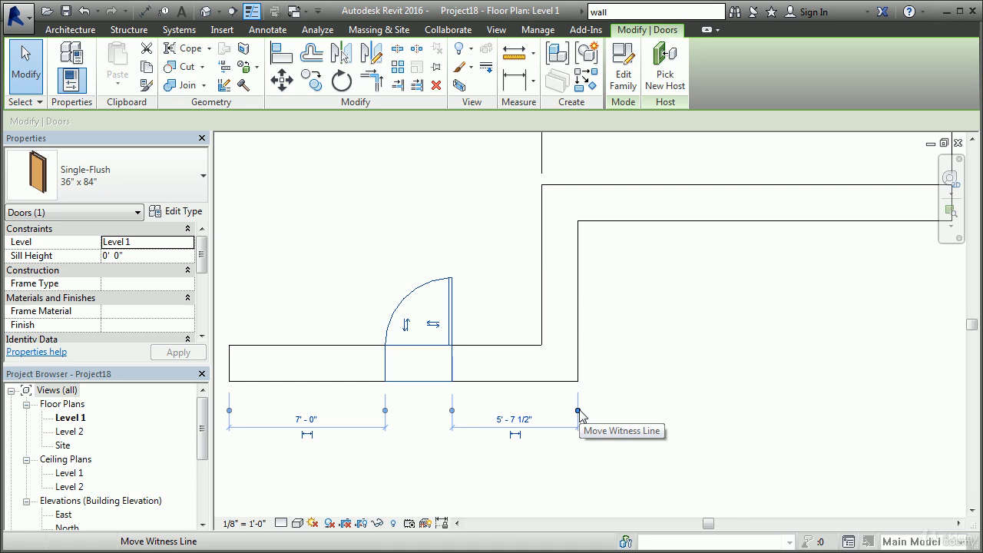
{"action": "left_click", "coordinate": [538, 420]}
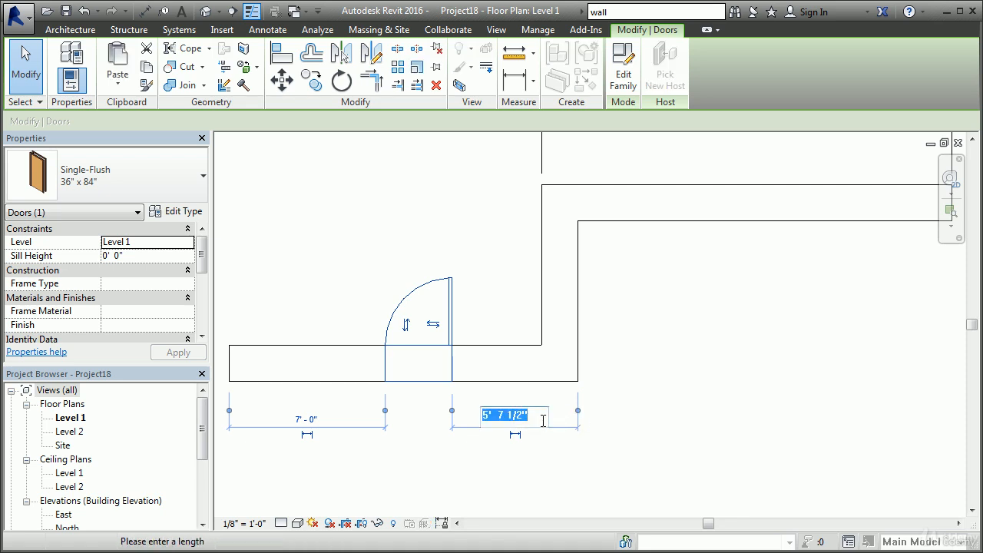
{"action": "type", "text": "6"}
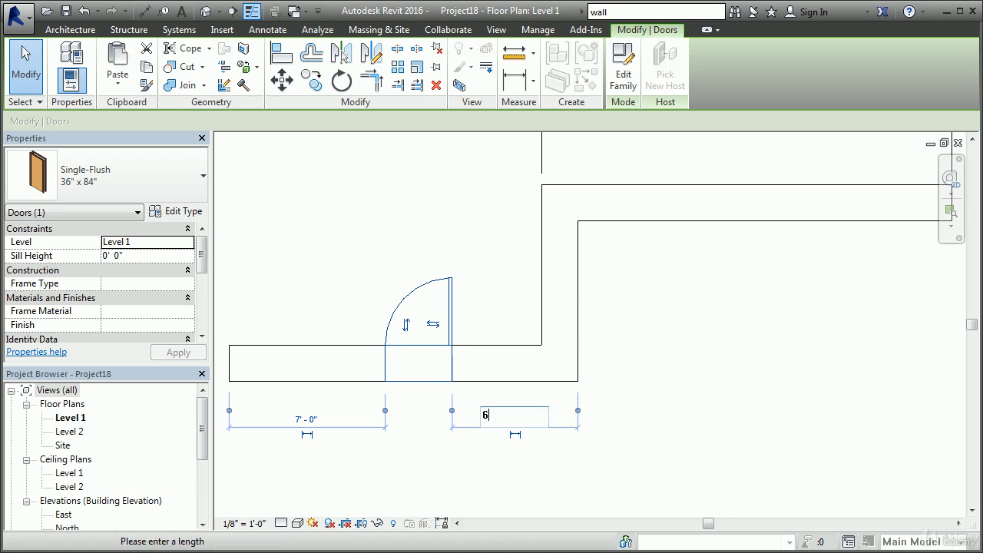
{"action": "key", "text": "Return"}
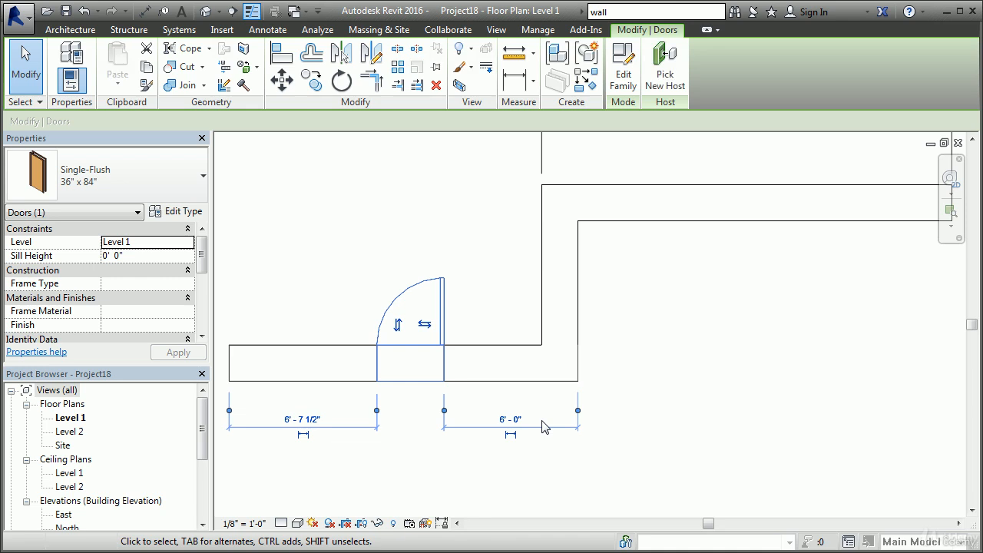
{"action": "left_click", "coordinate": [643, 436]}
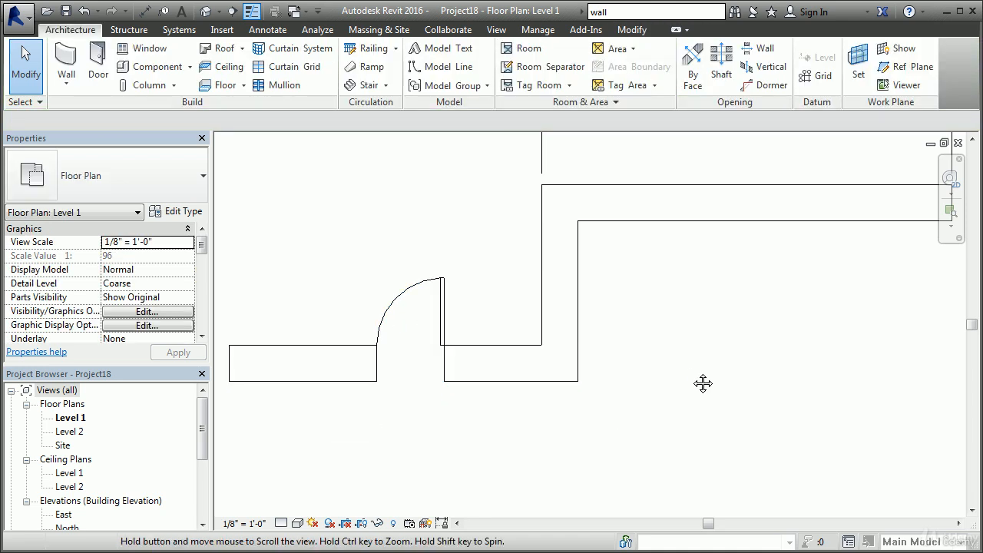
Reposition the vertical wall by setting the permanent dimension above the topmost horizontal wall to 20'.
{"action": "middle_click_drag", "start_coordinate": [702, 384], "coordinate": [663, 436]}
{"action": "left_click", "coordinate": [503, 344]}
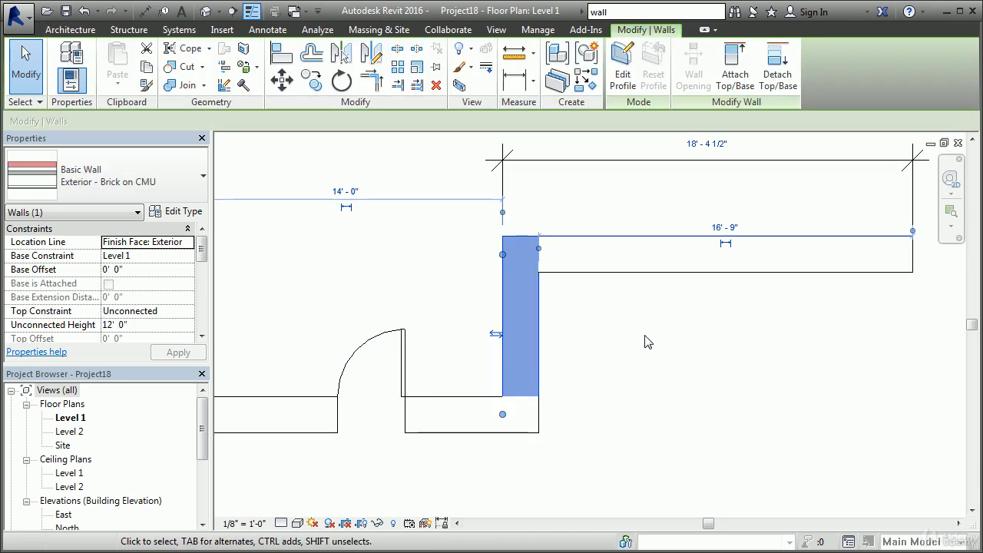
{"action": "middle_click_drag", "start_coordinate": [586, 340], "coordinate": [701, 383]}
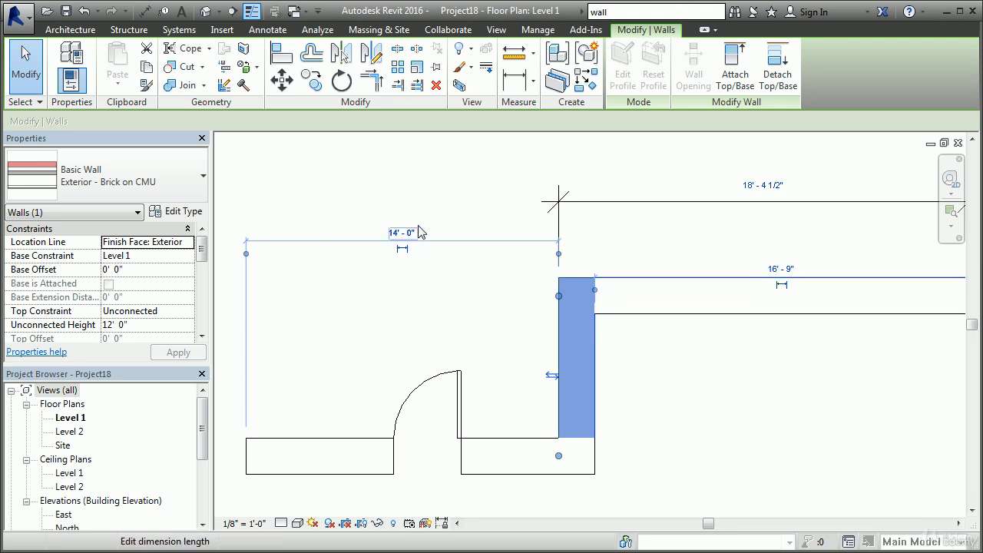
{"action": "middle_click_drag", "start_coordinate": [751, 361], "coordinate": [669, 385]}
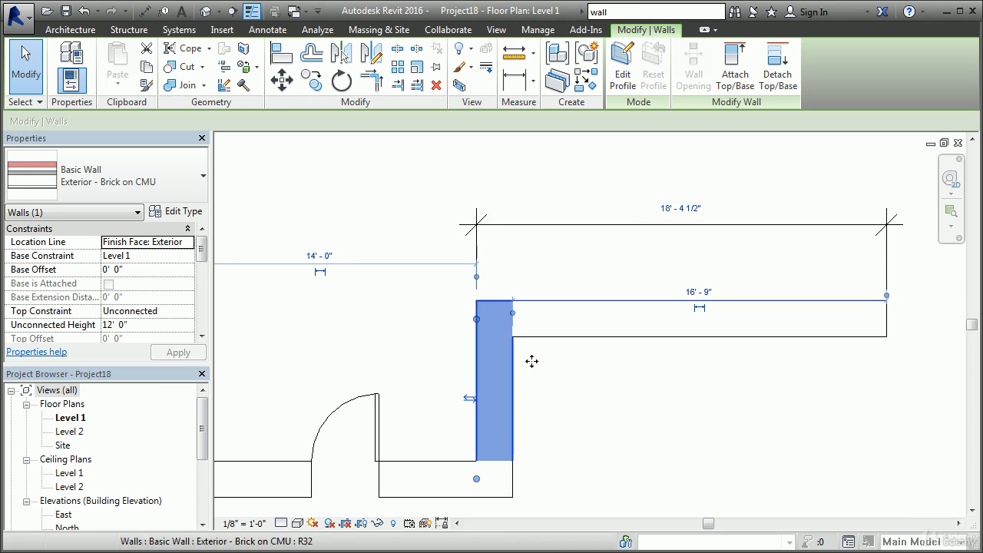
{"action": "middle_click_drag", "start_coordinate": [531, 361], "coordinate": [618, 428]}
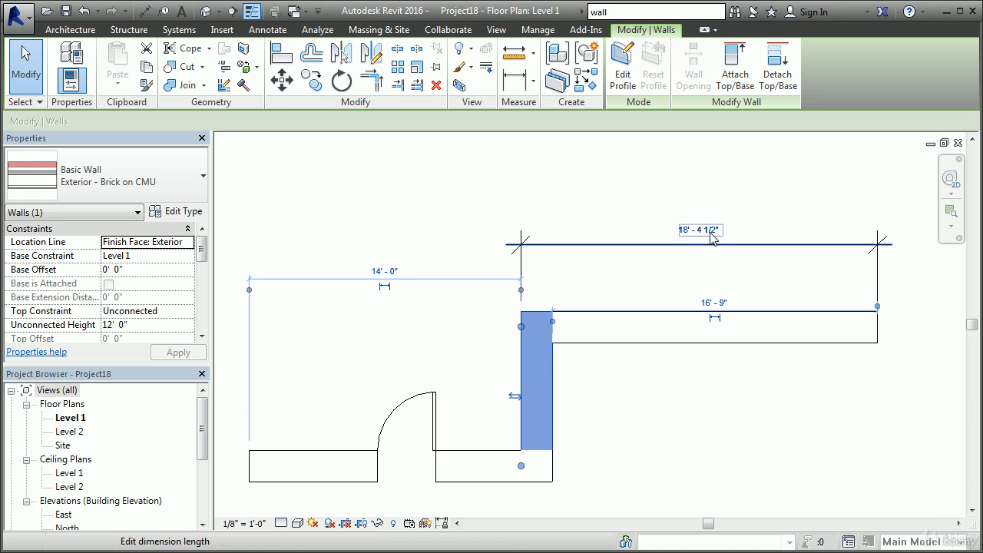
{"action": "left_click", "coordinate": [710, 234]}
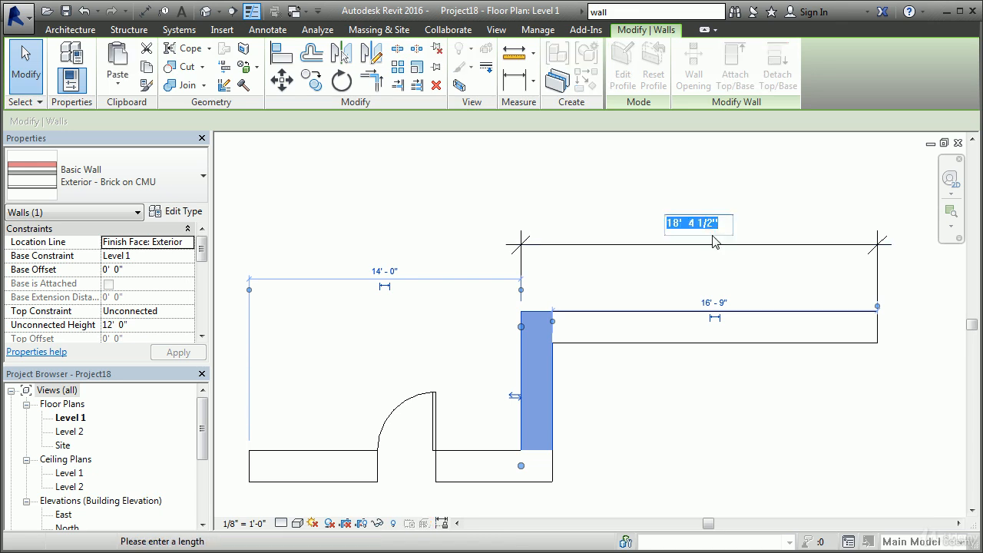
{"action": "type", "text": "20"}
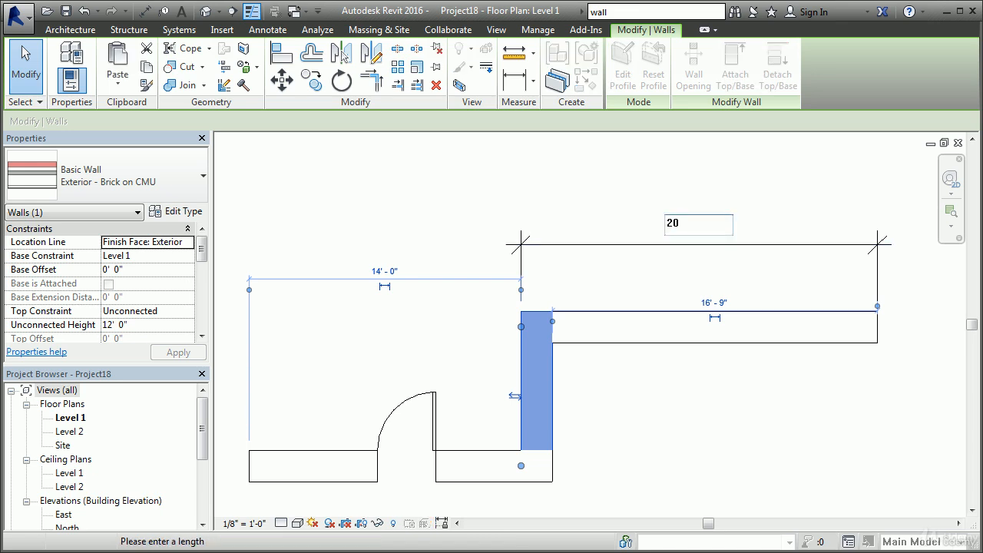
{"action": "key", "text": "Return"}
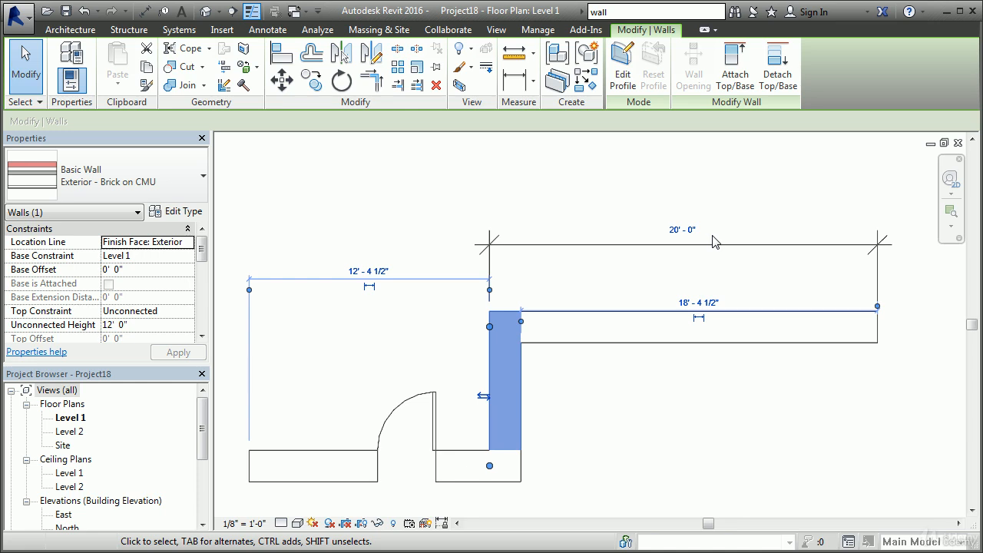
{"action": "left_click", "coordinate": [309, 341]}
{"action": "middle_click_drag", "start_coordinate": [397, 371], "coordinate": [504, 273]}
{"action": "left_click", "coordinate": [511, 303]}
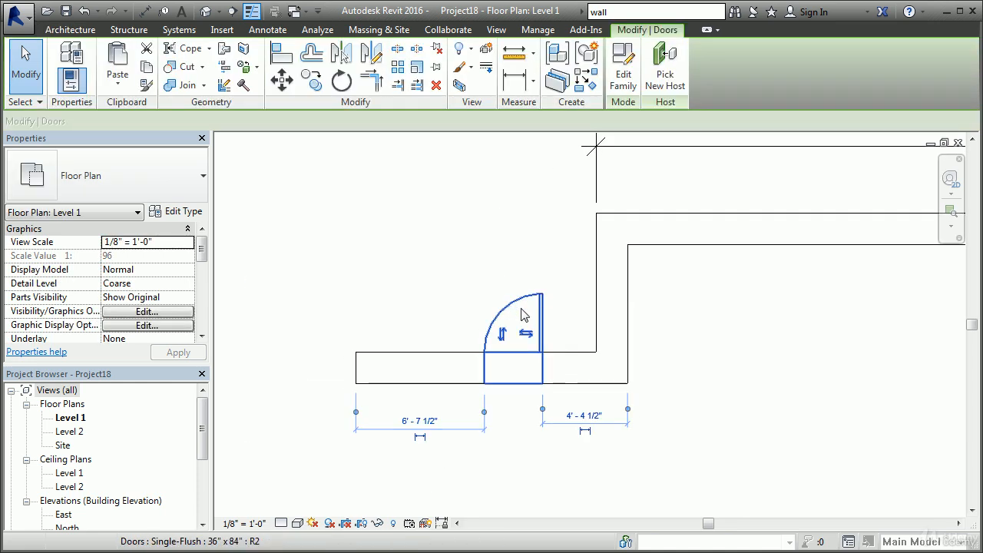
{"action": "middle_click_drag", "start_coordinate": [706, 368], "coordinate": [653, 334]}
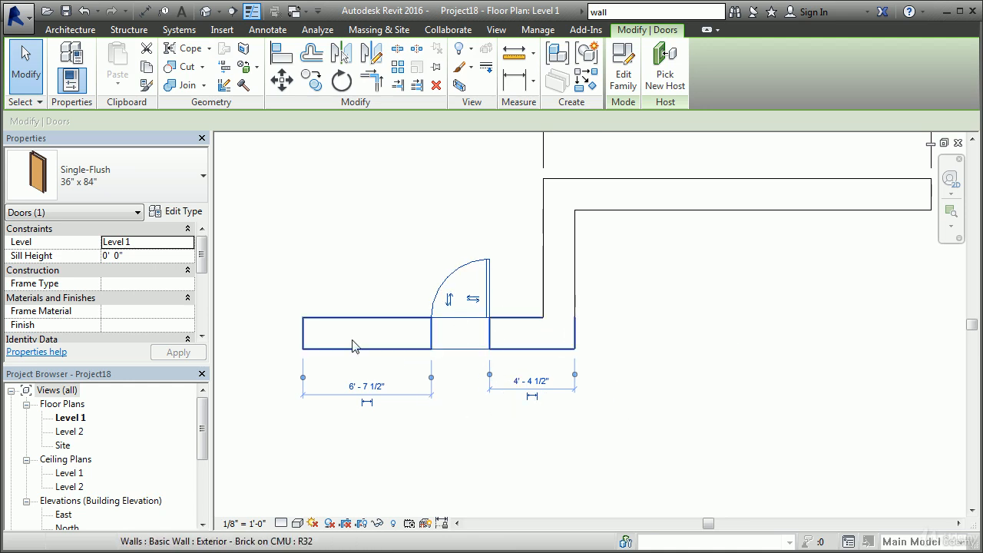
{"action": "left_click", "coordinate": [625, 304]}
{"action": "middle_click_drag", "start_coordinate": [625, 305], "coordinate": [659, 390]}
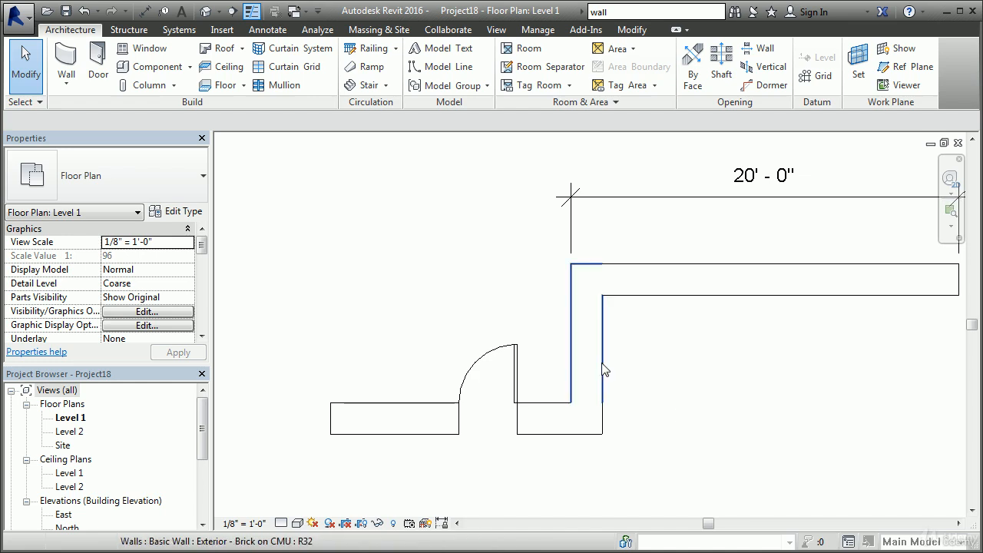
Create a similar wall from the vertical wall, running about 9' 8" straight up from the lower horizontal wall's free end.
{"action": "left_click", "coordinate": [603, 369]}
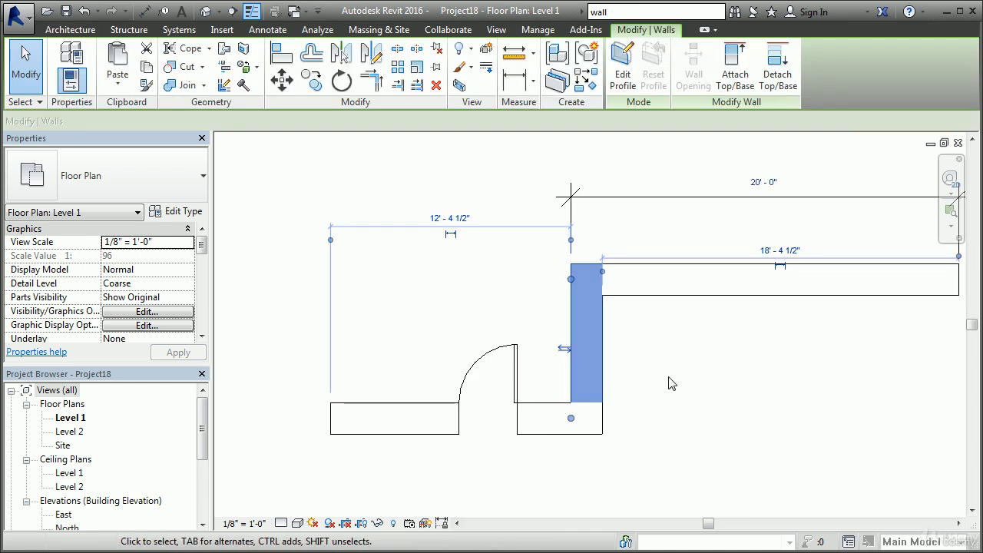
{"action": "left_click", "coordinate": [587, 81]}
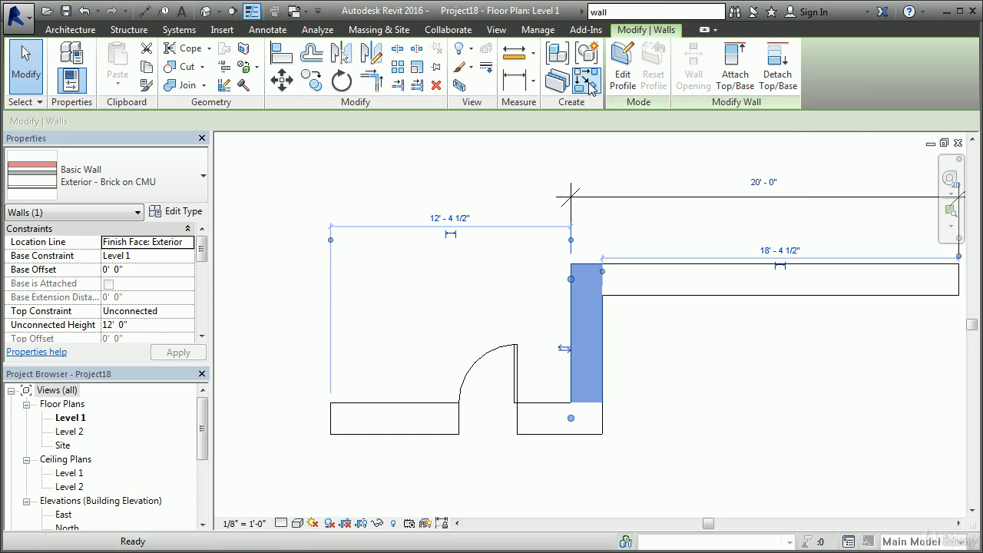
{"action": "left_click", "coordinate": [330, 402]}
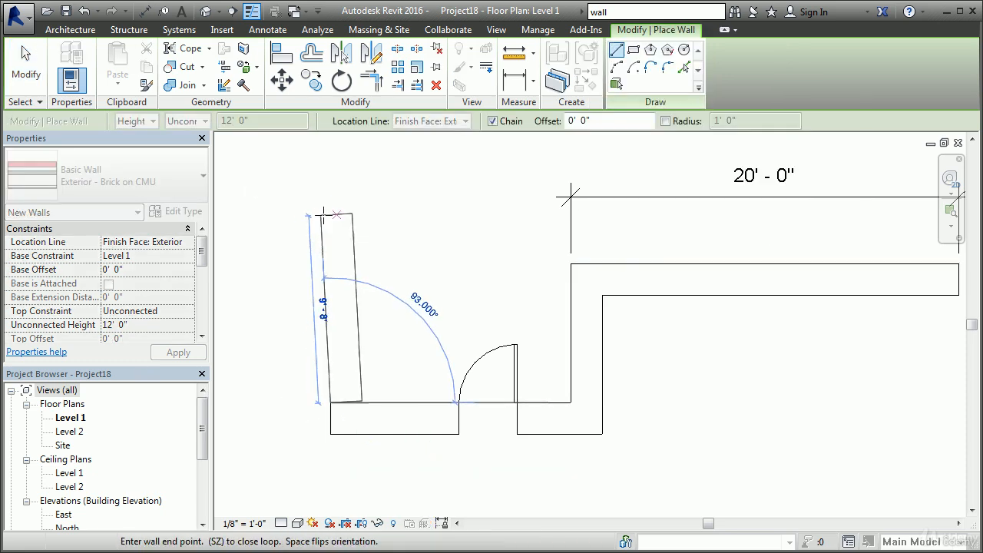
{"action": "left_click", "coordinate": [330, 214]}
{"action": "right_click", "coordinate": [324, 202]}
{"action": "left_click", "coordinate": [364, 213]}
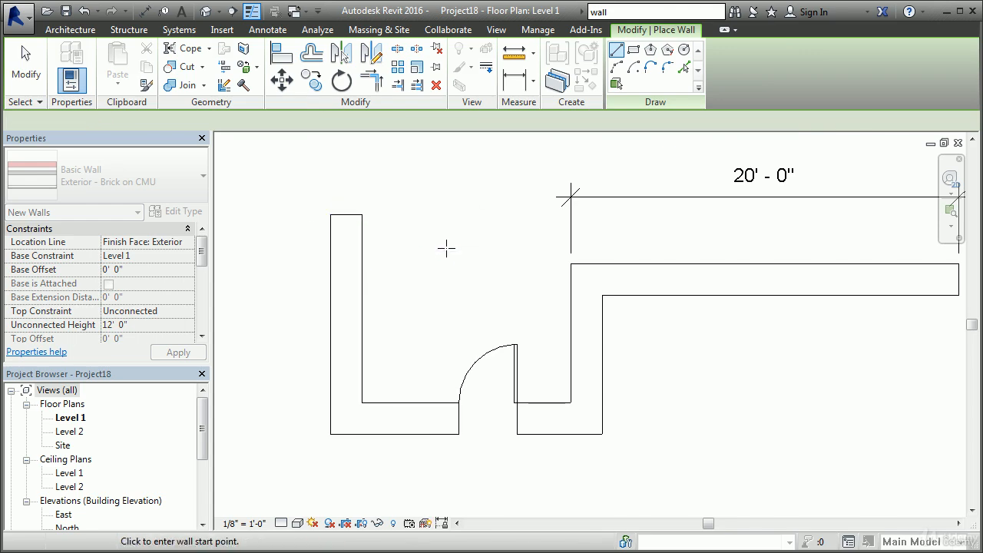
{"action": "right_click", "coordinate": [446, 247]}
{"action": "left_click", "coordinate": [461, 259]}
{"action": "middle_click_drag", "start_coordinate": [875, 381], "coordinate": [917, 347]}
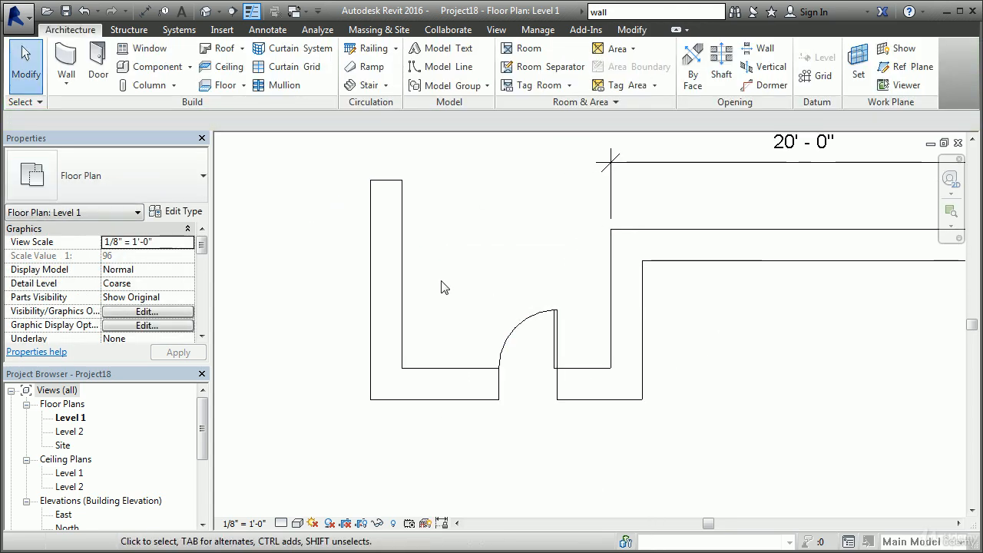
Reposition the new left vertical wall by setting the clear distance between the two vertical walls to 12'.
{"action": "left_click", "coordinate": [403, 323]}
{"action": "middle_click_drag", "start_coordinate": [494, 271], "coordinate": [474, 315]}
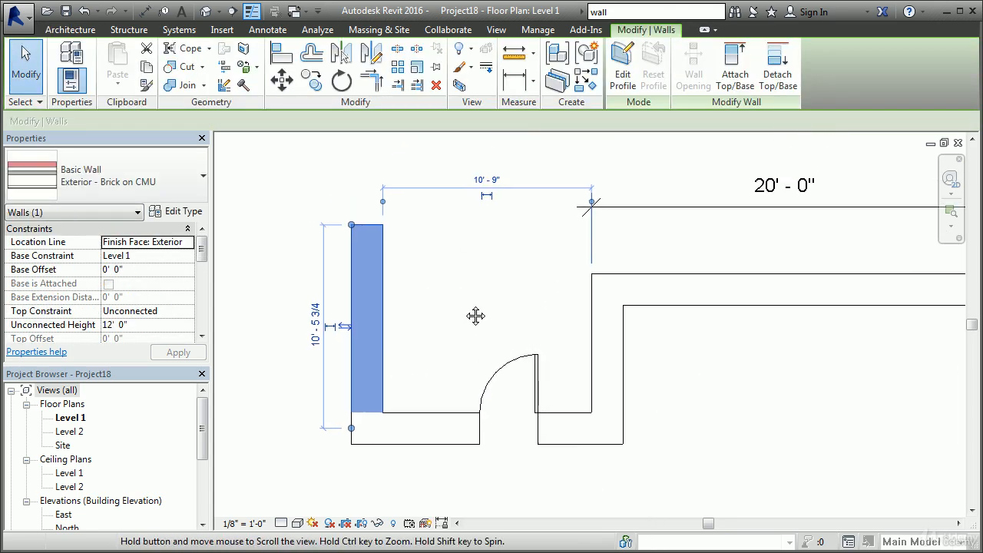
{"action": "left_click", "coordinate": [487, 185]}
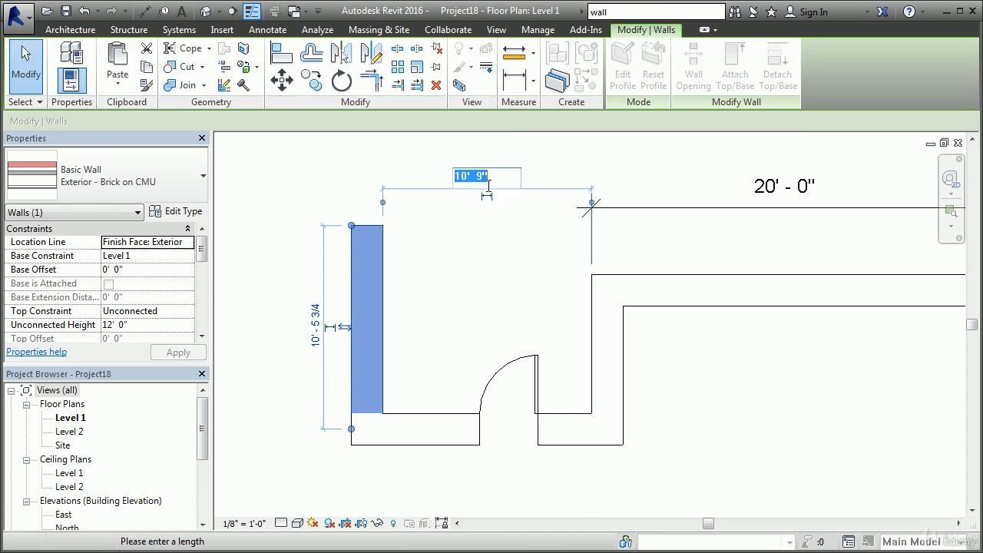
{"action": "type", "text": "12"}
{"action": "key", "text": "Return"}
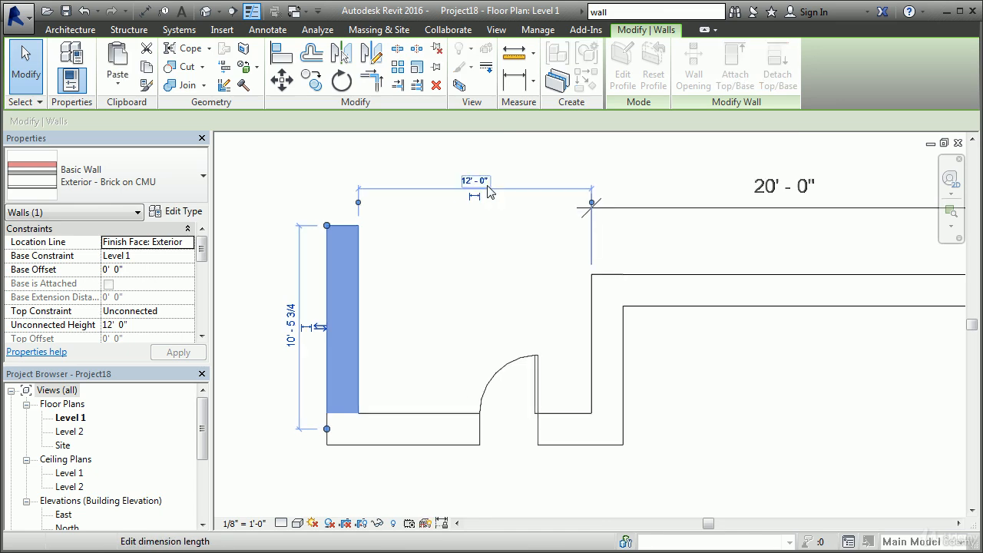
{"action": "left_click", "coordinate": [453, 253]}
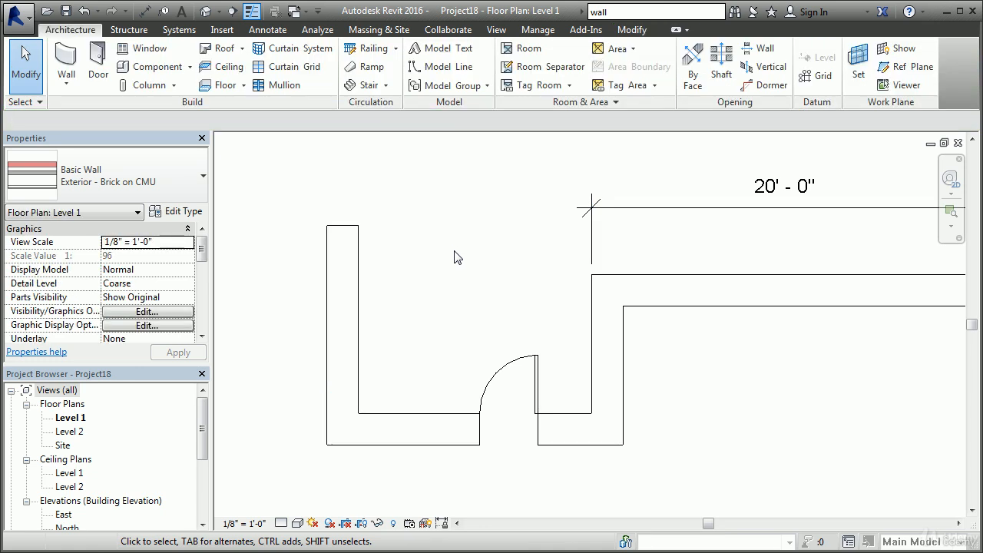
Reposition the right vertical wall by setting its distance from the left vertical wall's inner face to 15'.
{"action": "left_click", "coordinate": [610, 354]}
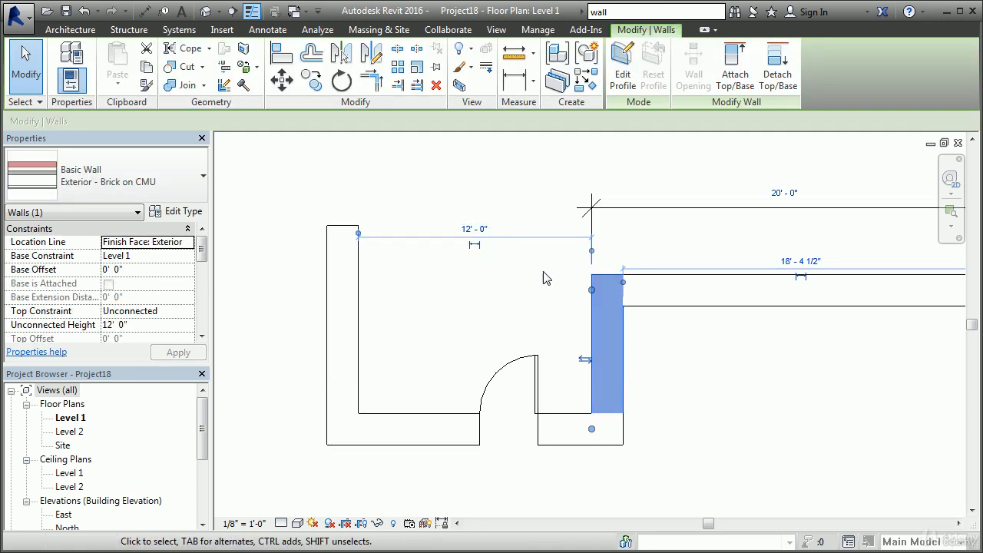
{"action": "left_click", "coordinate": [474, 229]}
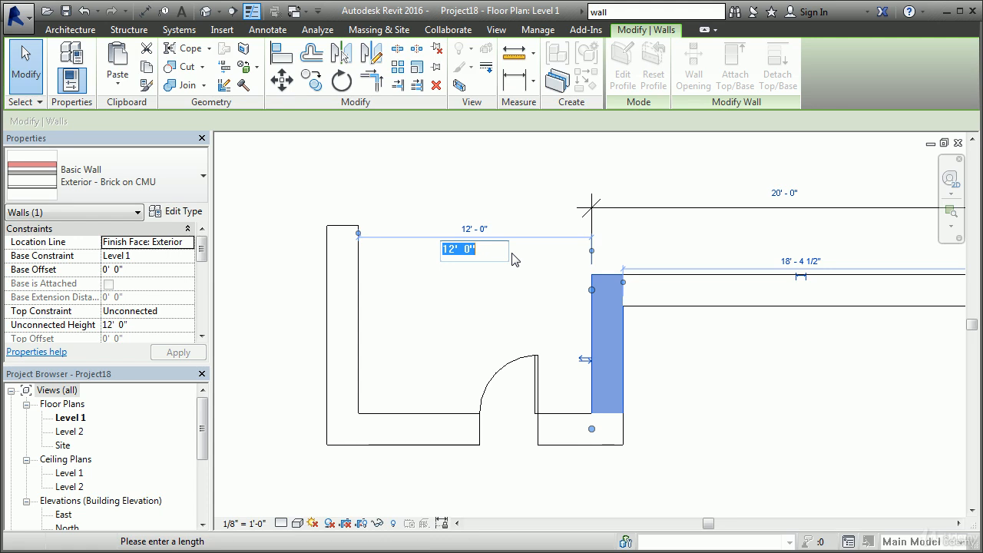
{"action": "type", "text": "15"}
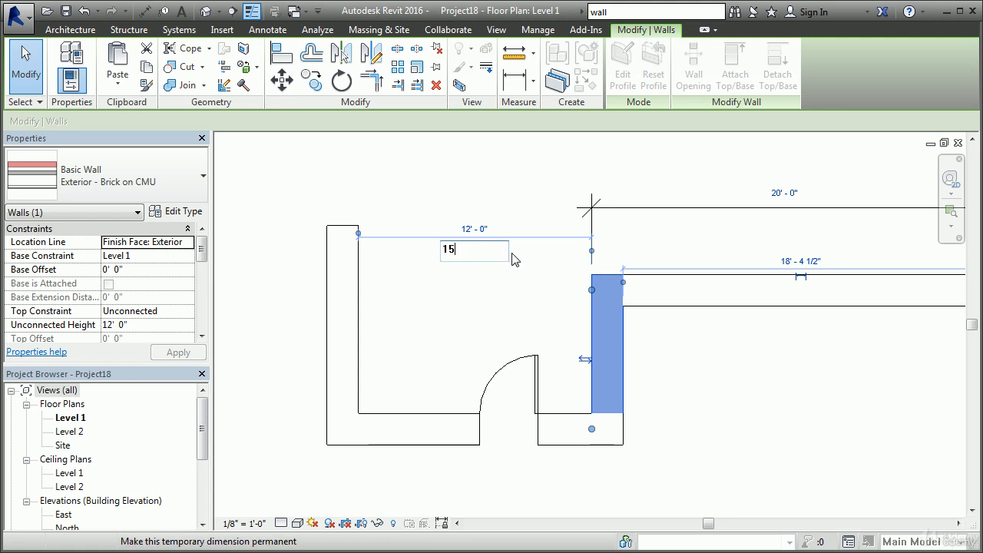
{"action": "key", "text": "Return"}
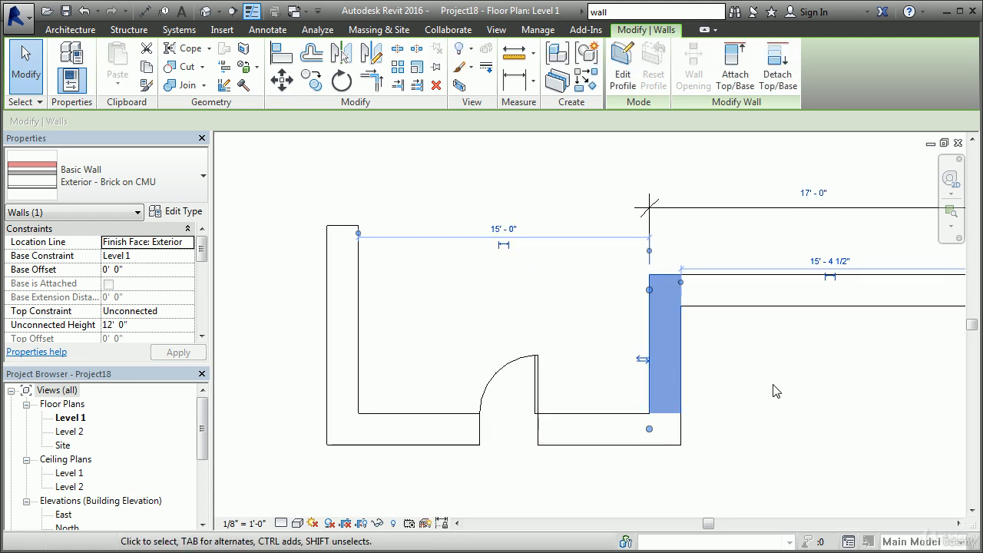
{"action": "left_click", "coordinate": [774, 390]}
Move the left vertical wall toward the right one by setting the distance between them to 12'.
{"action": "left_click", "coordinate": [361, 366]}
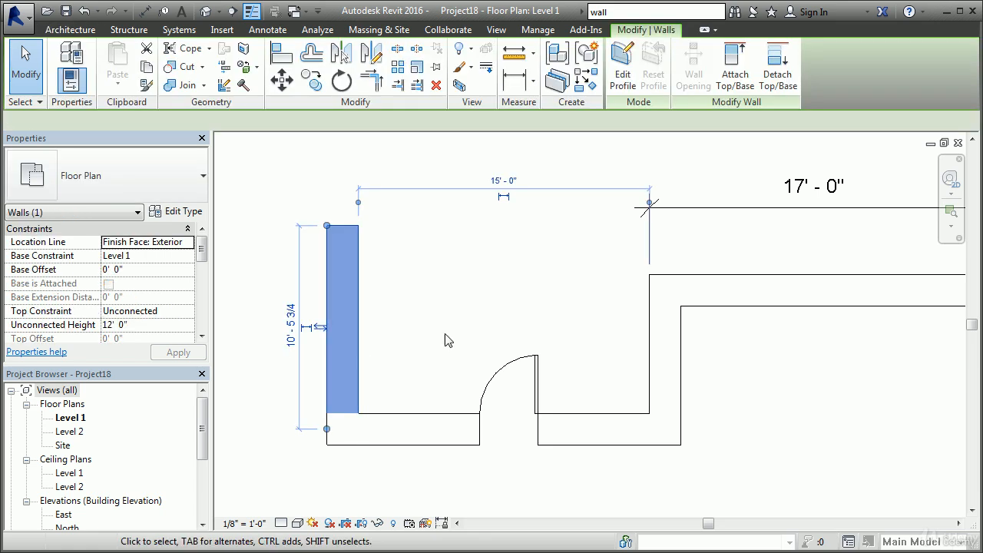
{"action": "left_click", "coordinate": [513, 186]}
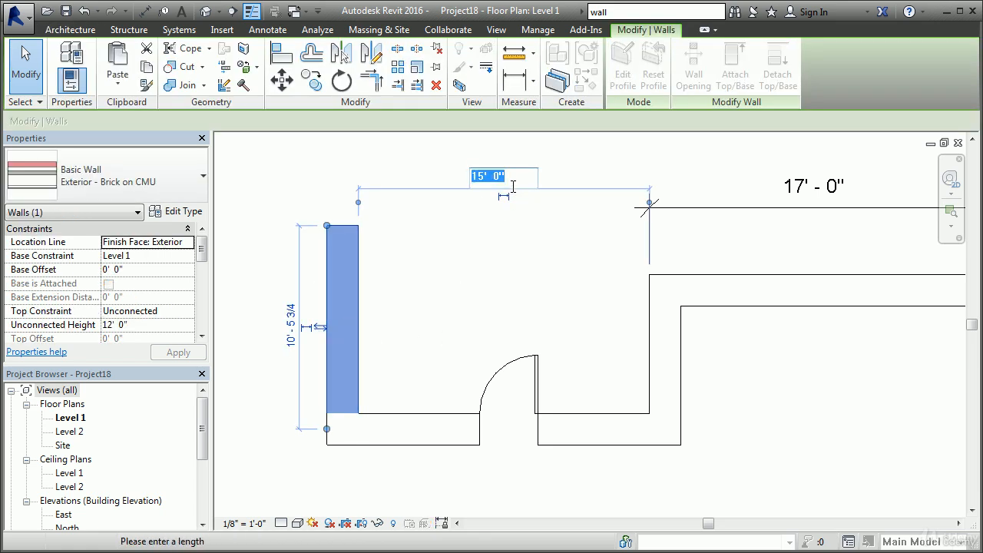
{"action": "type", "text": "18"}
{"action": "key", "text": "Return"}
{"action": "left_click", "coordinate": [580, 392]}
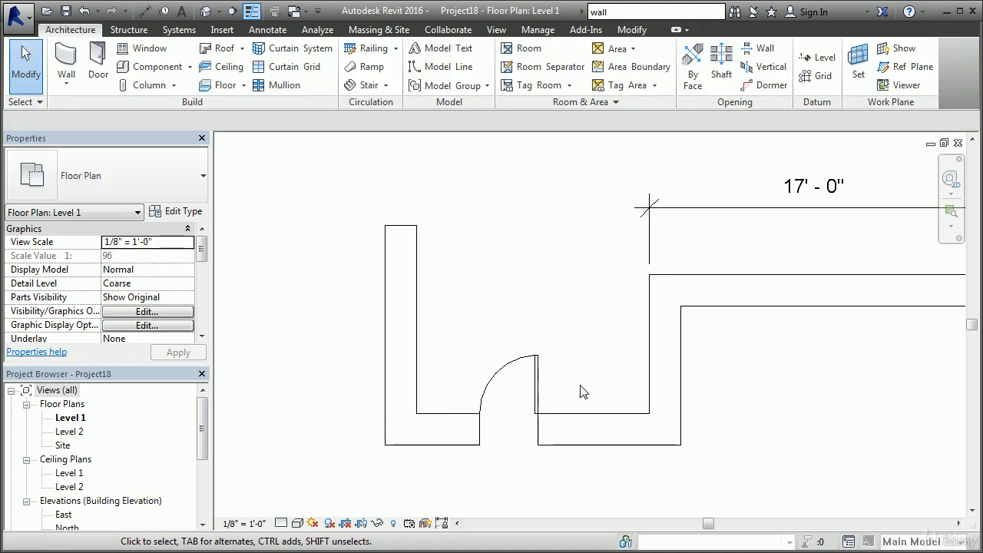
Move the door's witness line to the left vertical wall's outer face and set that distance to 6'.
{"action": "left_click", "coordinate": [540, 388]}
{"action": "middle_click_drag", "start_coordinate": [717, 420], "coordinate": [750, 340]}
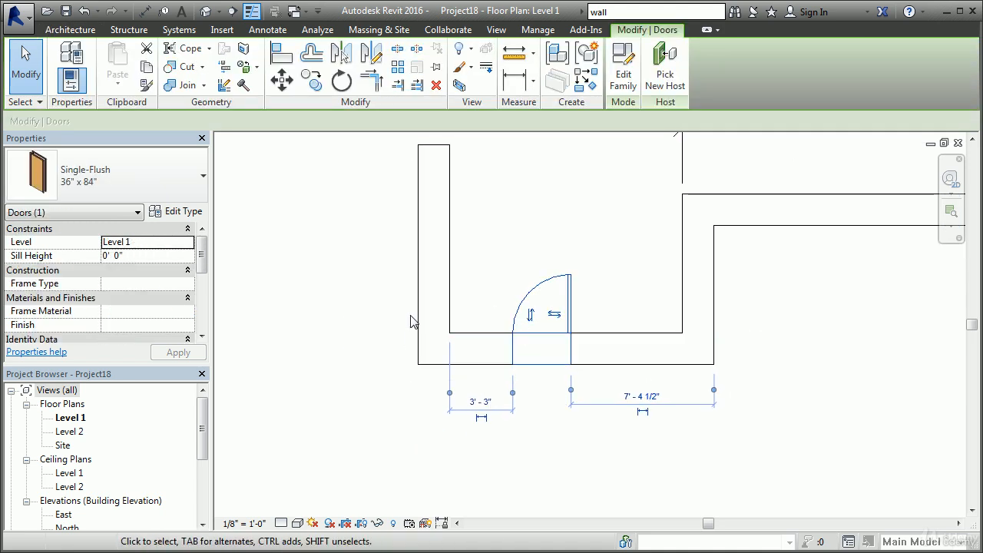
{"action": "left_click", "coordinate": [450, 394]}
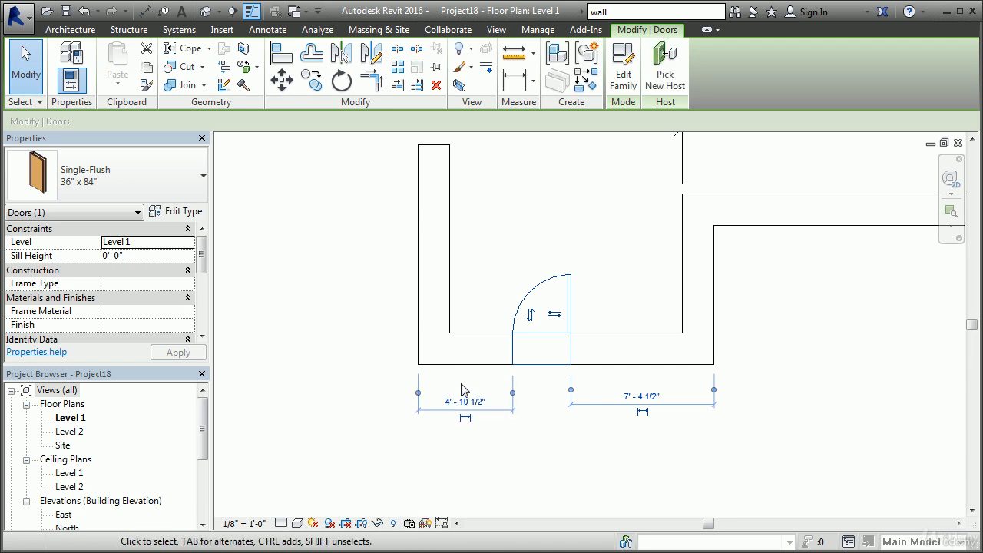
{"action": "left_click", "coordinate": [477, 403]}
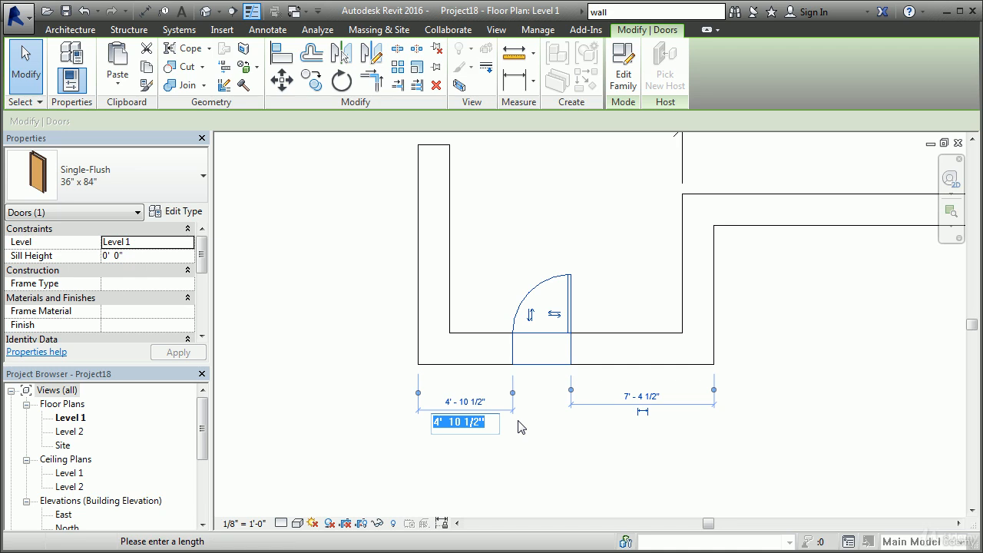
{"action": "type", "text": "6"}
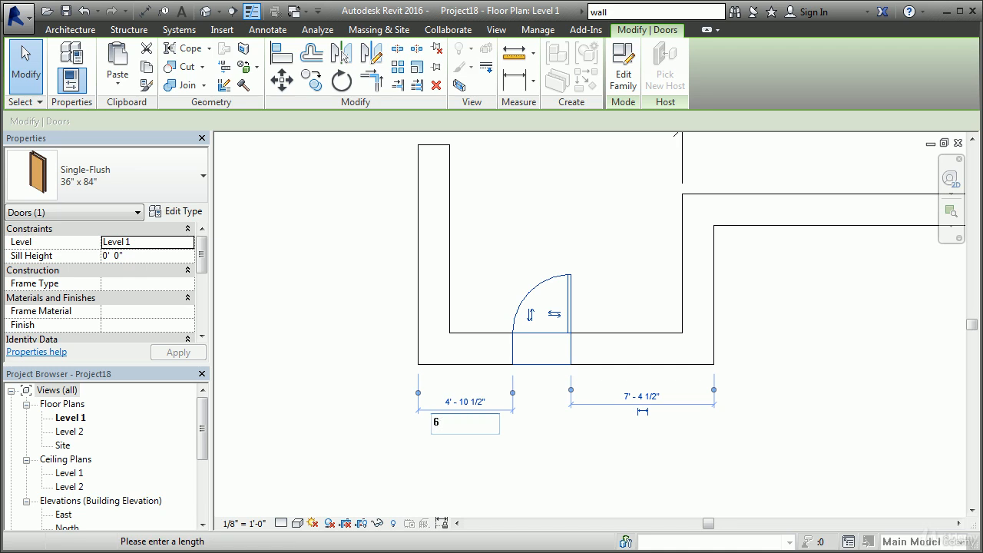
{"action": "key", "text": "Return"}
{"action": "left_click", "coordinate": [540, 461]}
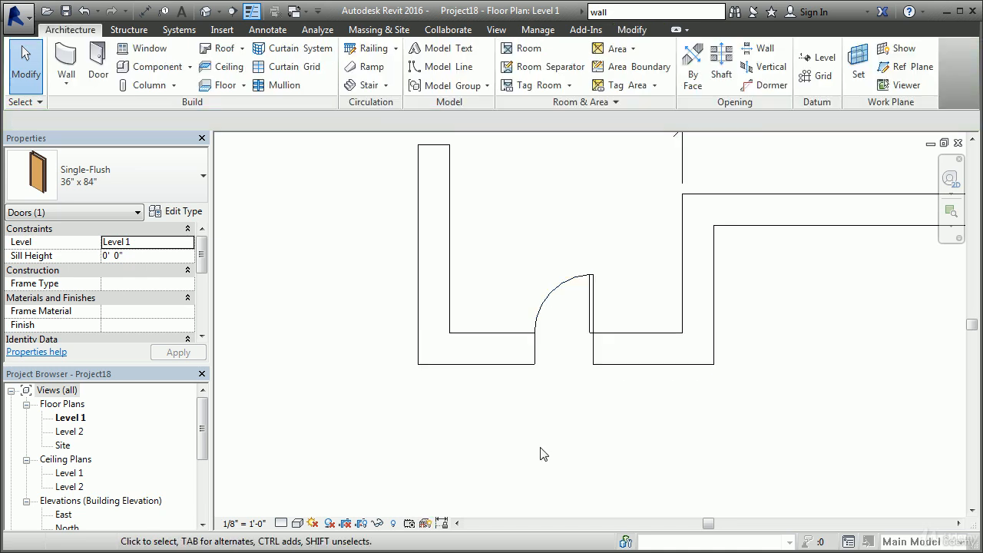
Shift the door's witness line to the left wall's inner face, then to the upper wall's far end, and set that distance to 25'.
{"action": "left_click", "coordinate": [542, 311]}
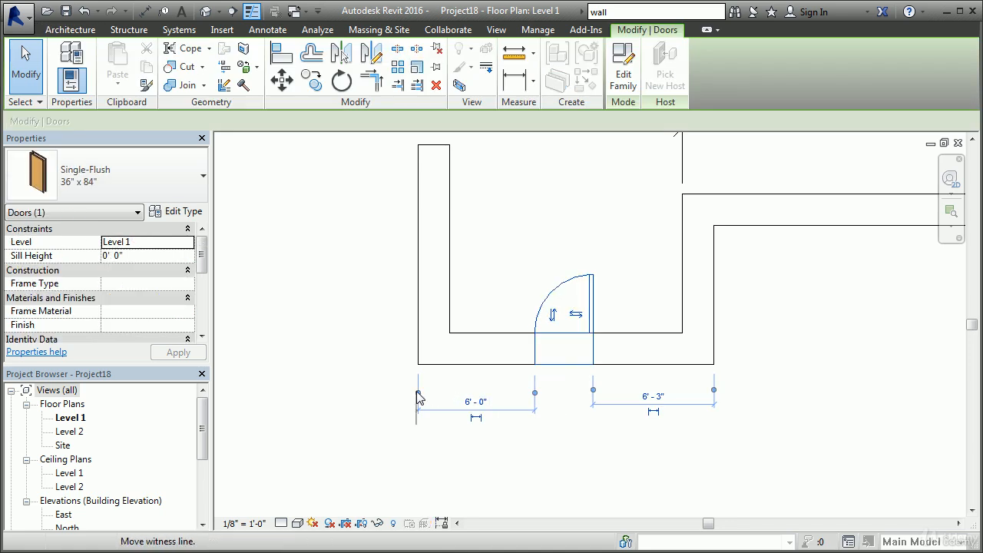
{"action": "left_click_drag", "start_coordinate": [418, 396], "coordinate": [451, 328]}
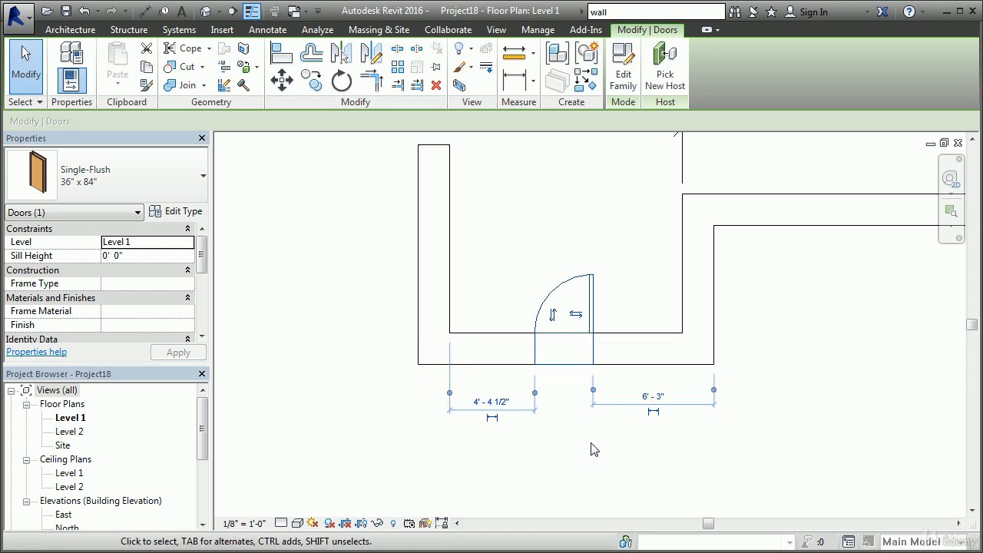
{"action": "middle_click_drag", "start_coordinate": [591, 449], "coordinate": [477, 453]}
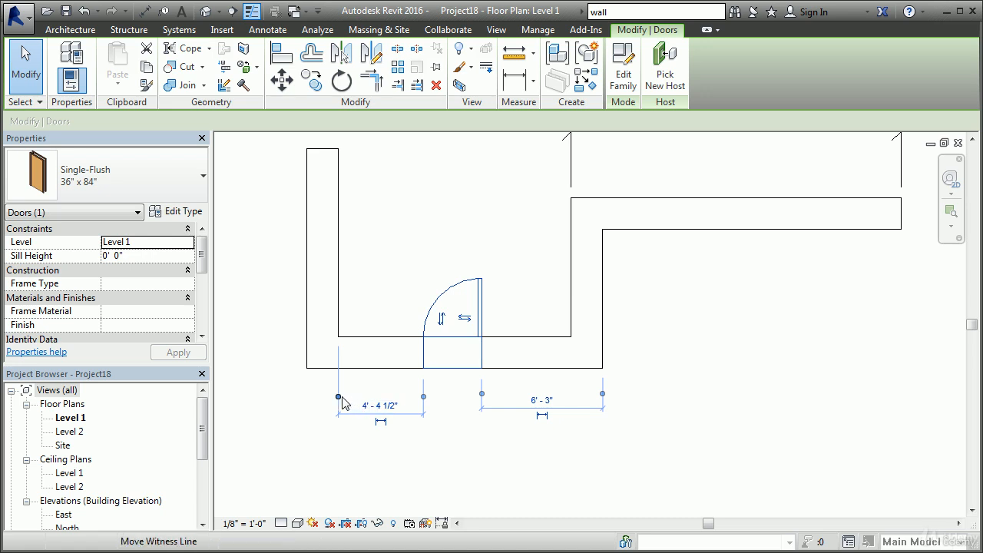
{"action": "left_click_drag", "start_coordinate": [342, 398], "coordinate": [899, 224]}
{"action": "left_click", "coordinate": [665, 413]}
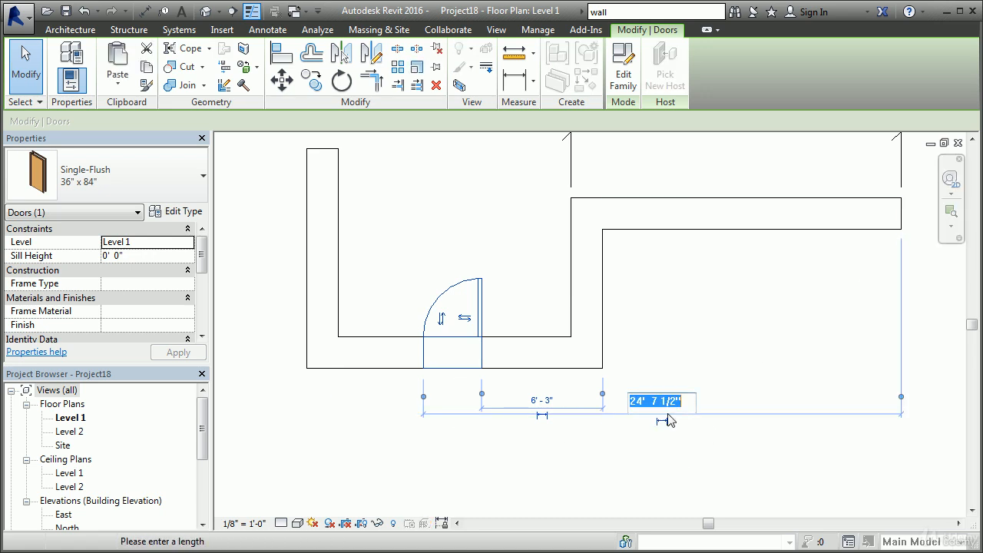
{"action": "type", "text": "25"}
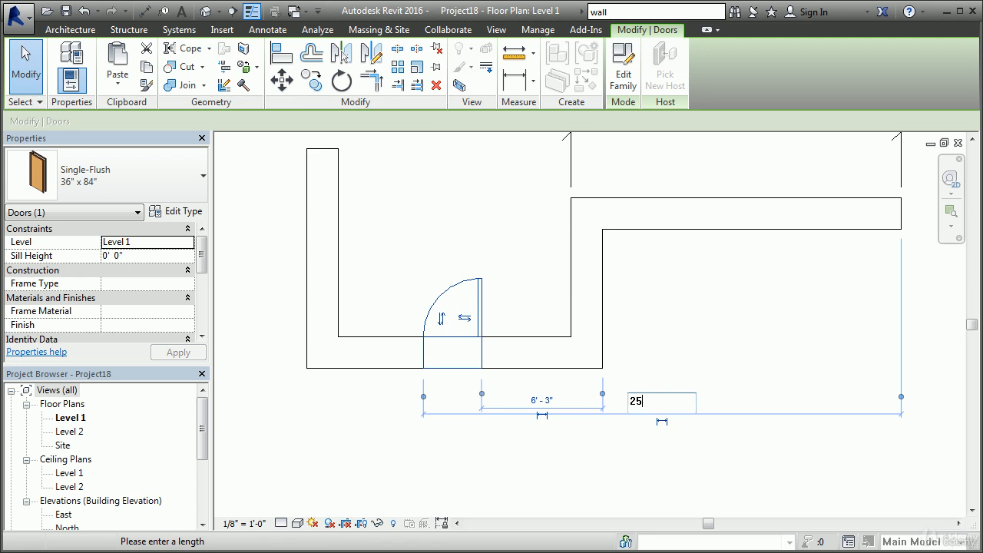
{"action": "key", "text": "Return"}
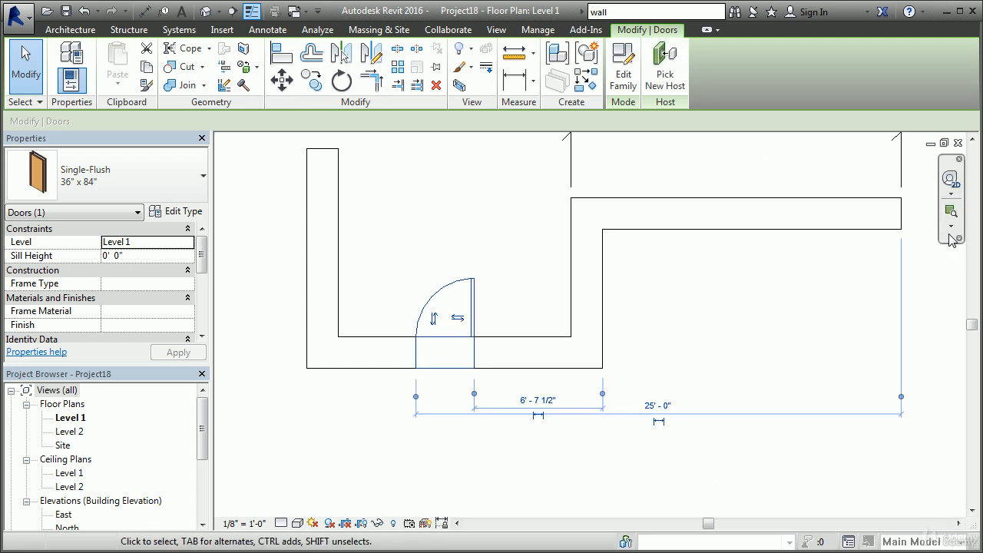
{"action": "left_click", "coordinate": [666, 464]}
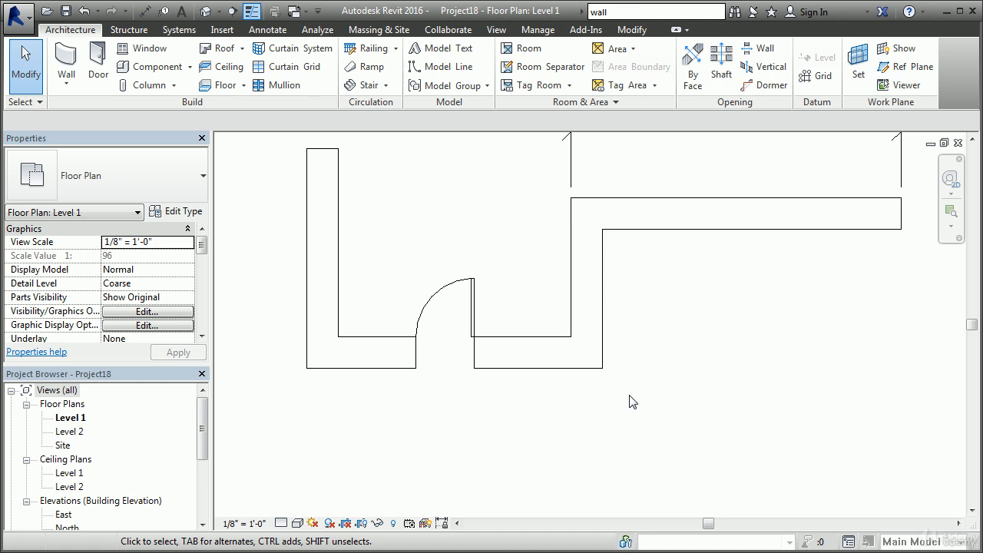
{"action": "left_click", "coordinate": [338, 311]}
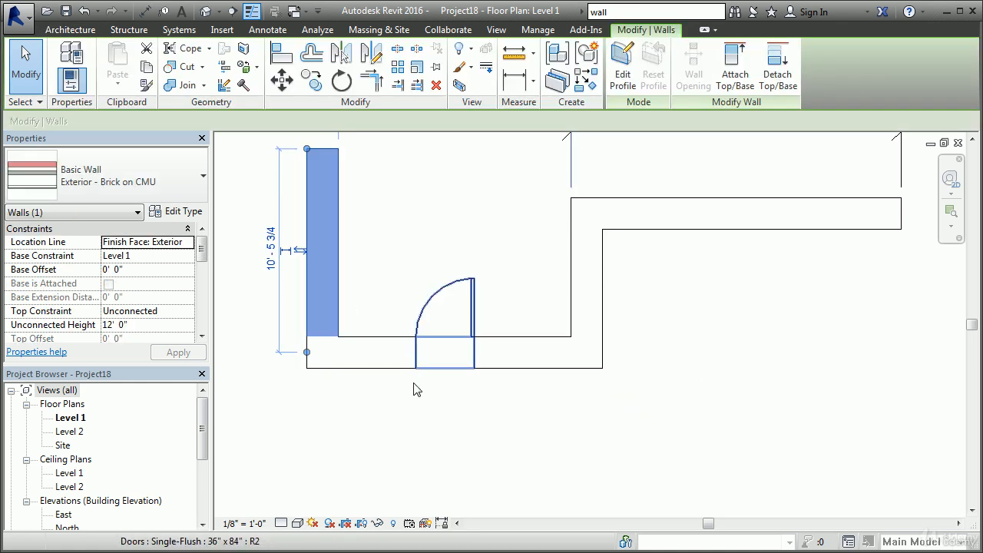
{"action": "middle_click_drag", "start_coordinate": [414, 383], "coordinate": [401, 453]}
{"action": "left_click", "coordinate": [539, 270]}
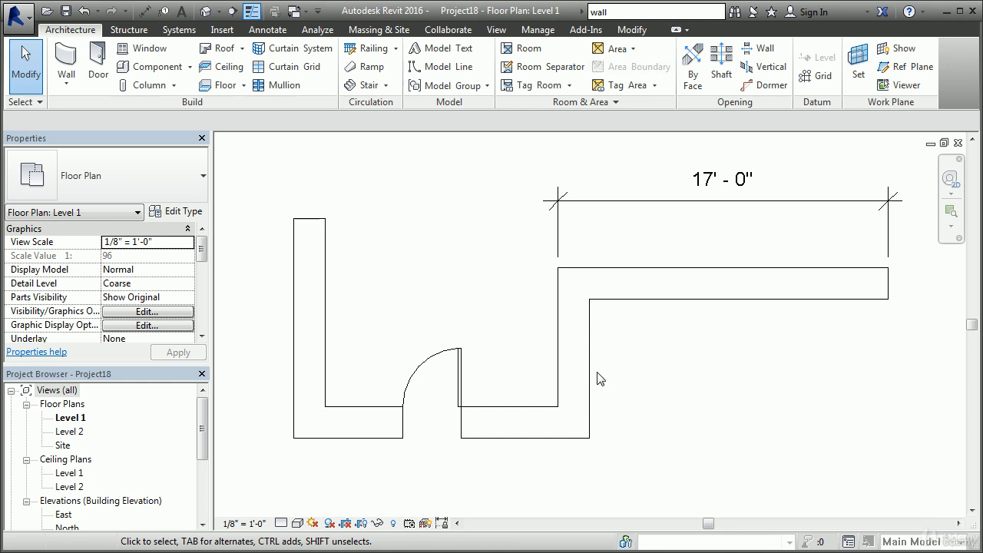
{"action": "left_click", "coordinate": [592, 376]}
{"action": "left_click", "coordinate": [691, 384]}
Select both vertical walls, activate their dimensions, and shift them together by setting the right one's distance to the upper wall's free end to 14'.
{"action": "left_click", "coordinate": [588, 325]}
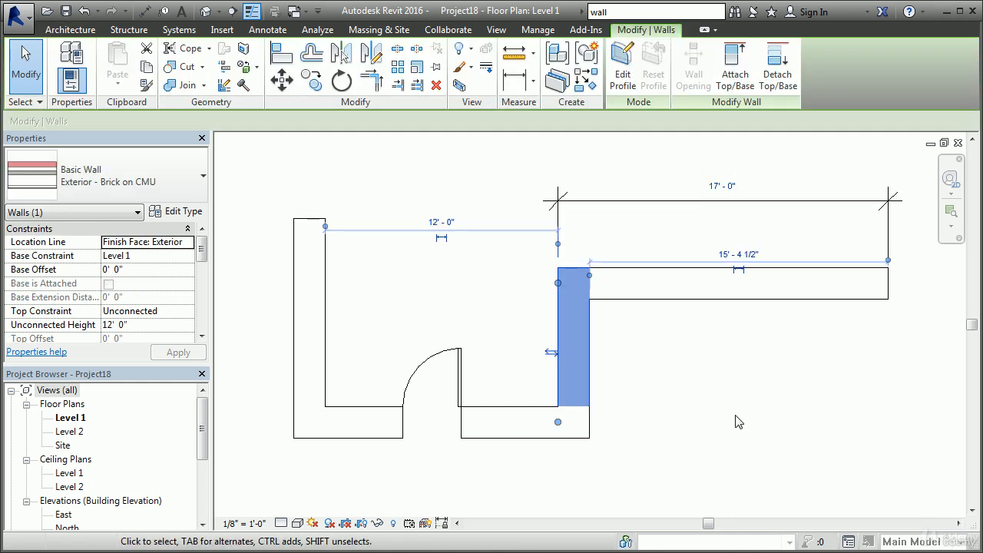
{"action": "left_click", "coordinate": [323, 343], "text": "ctrl"}
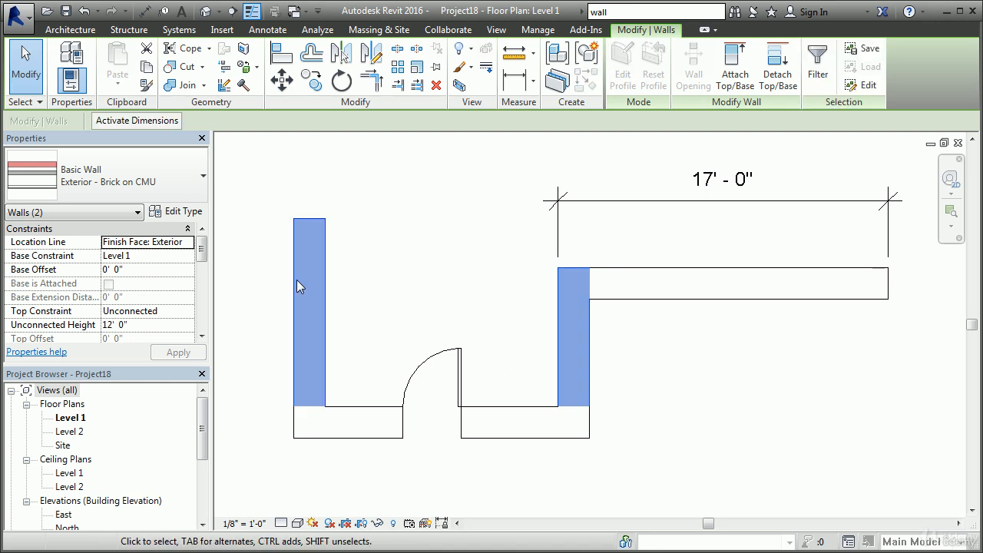
{"action": "middle_click_drag", "start_coordinate": [728, 422], "coordinate": [746, 409]}
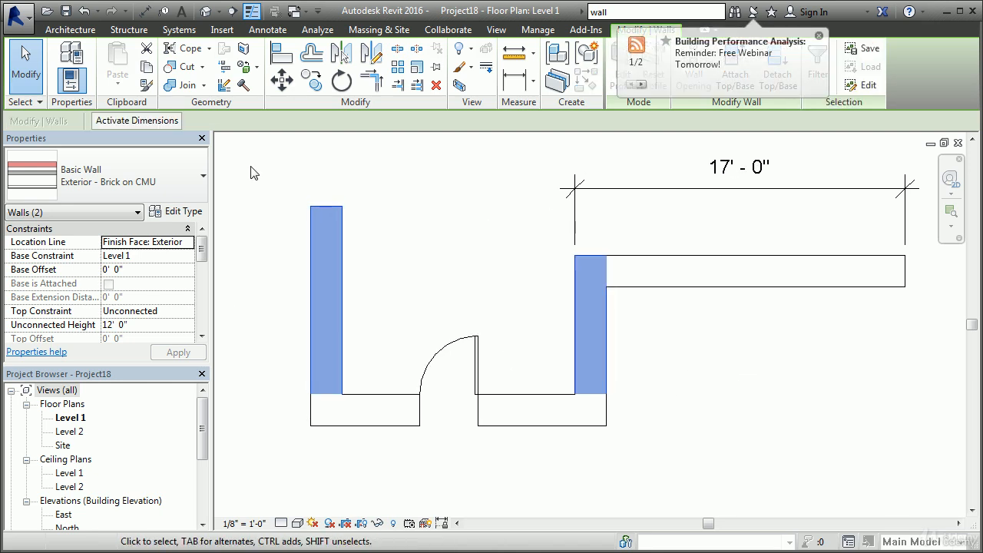
{"action": "left_click", "coordinate": [137, 121]}
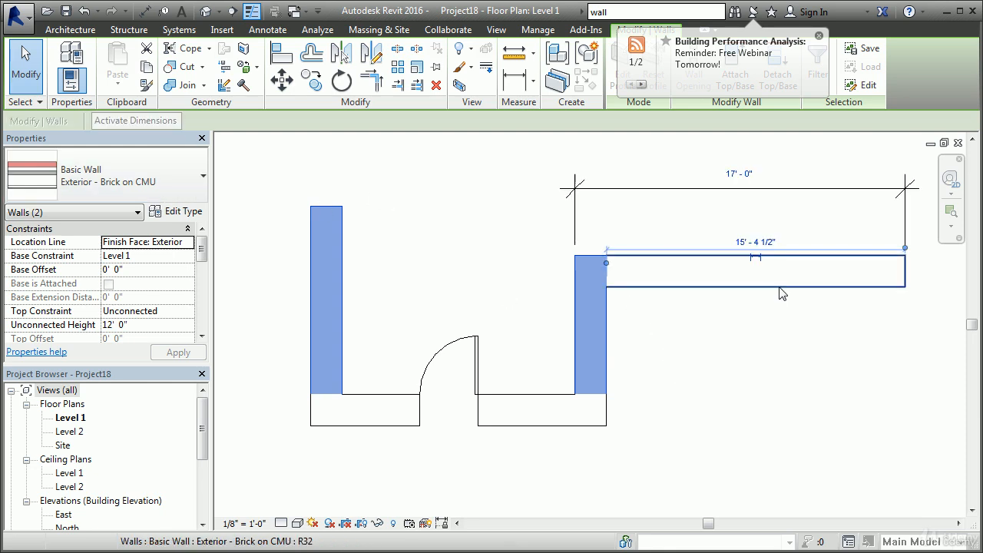
{"action": "left_click", "coordinate": [768, 243]}
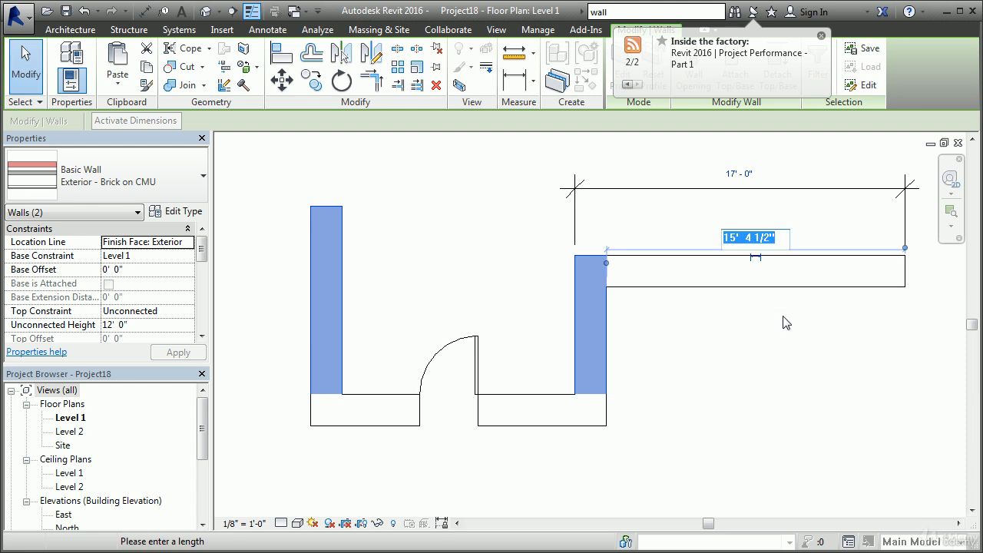
{"action": "type", "text": "14"}
{"action": "key", "text": "Return"}
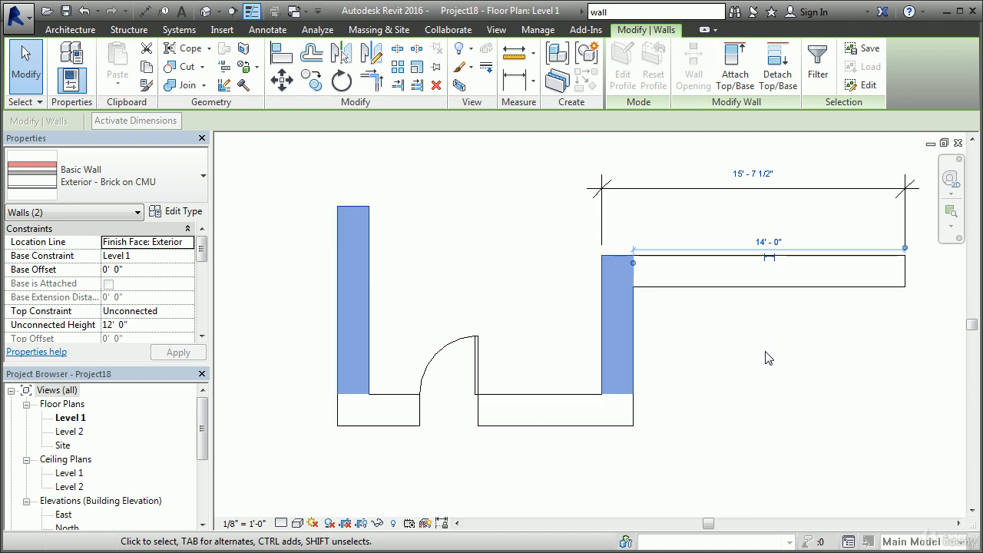
{"action": "left_click", "coordinate": [747, 378]}
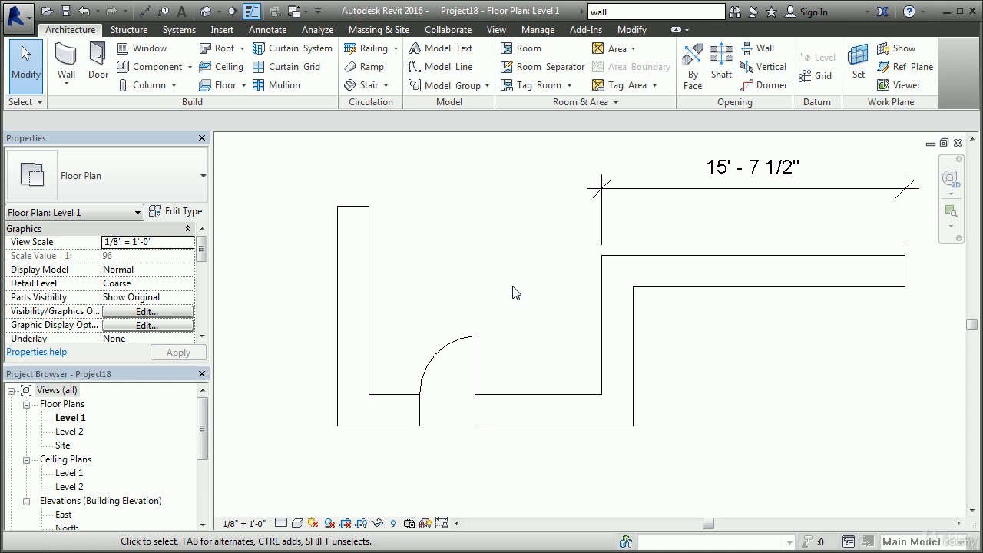
{"action": "scroll", "coordinate": [516, 310], "scroll_direction": "down", "scroll_amount": 2}
{"action": "middle_click_drag", "start_coordinate": [517, 300], "coordinate": [459, 326]}
{"action": "scroll", "coordinate": [458, 324], "scroll_direction": "up", "scroll_amount": 1}
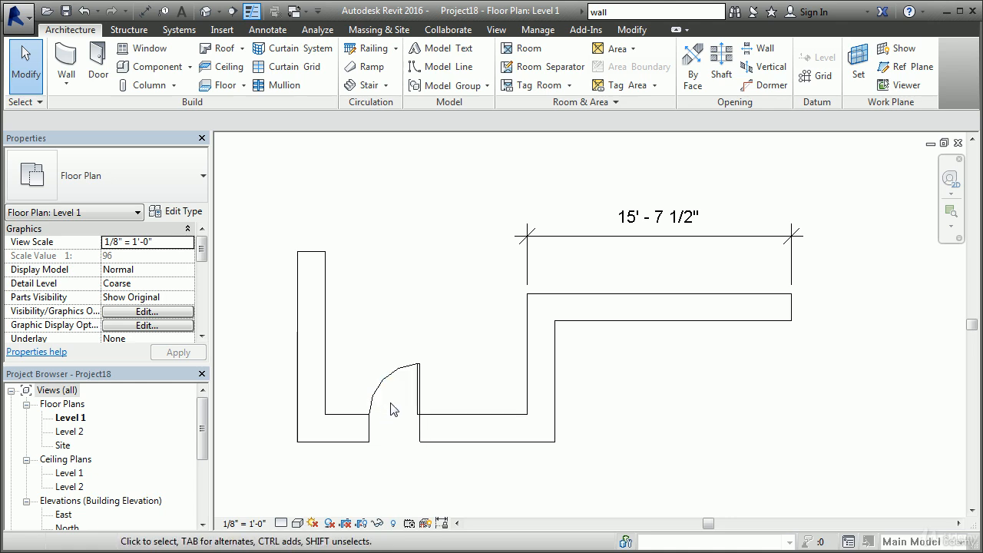
{"action": "scroll", "coordinate": [389, 410], "scroll_direction": "up", "scroll_amount": 7}
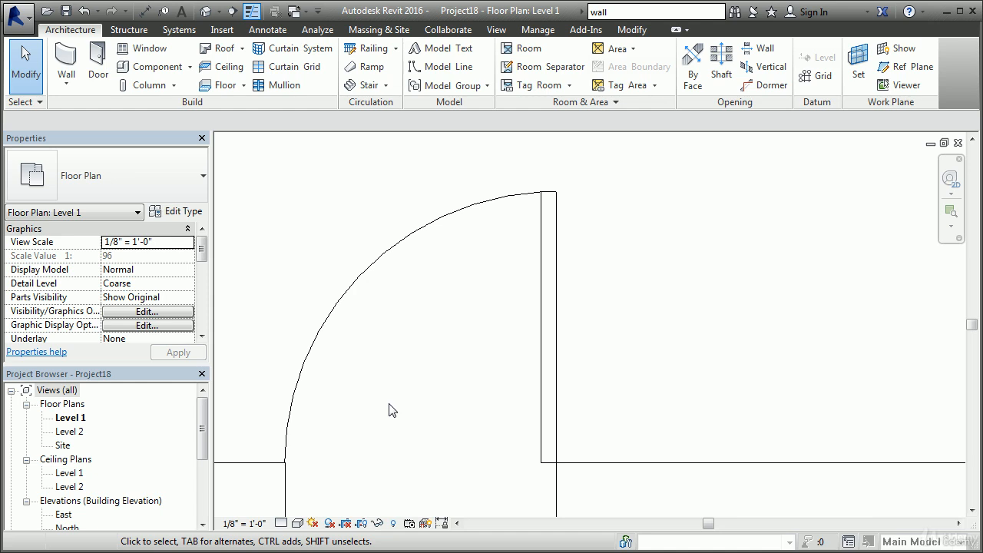
{"action": "scroll", "coordinate": [388, 410], "scroll_direction": "down", "scroll_amount": 7}
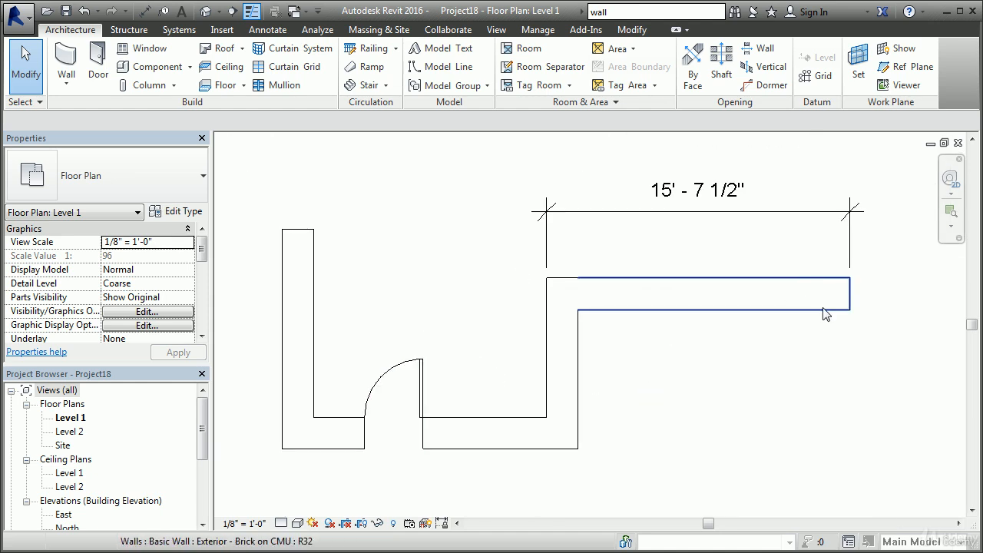
Place three Single-Flush 36" x 84" doors, one each in the upper horizontal wall, the right vertical wall and the left vertical wall.
{"action": "left_click", "coordinate": [100, 55]}
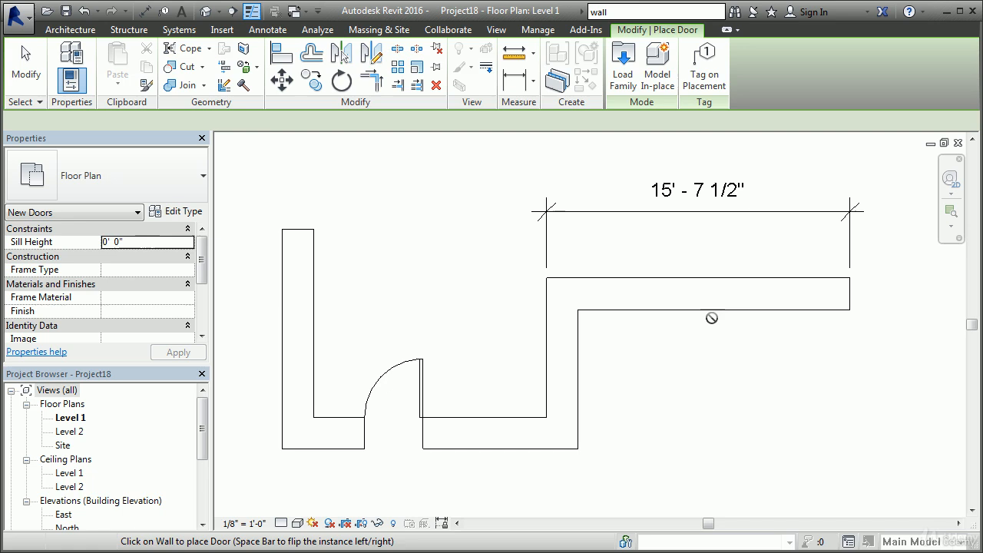
{"action": "left_click", "coordinate": [786, 297]}
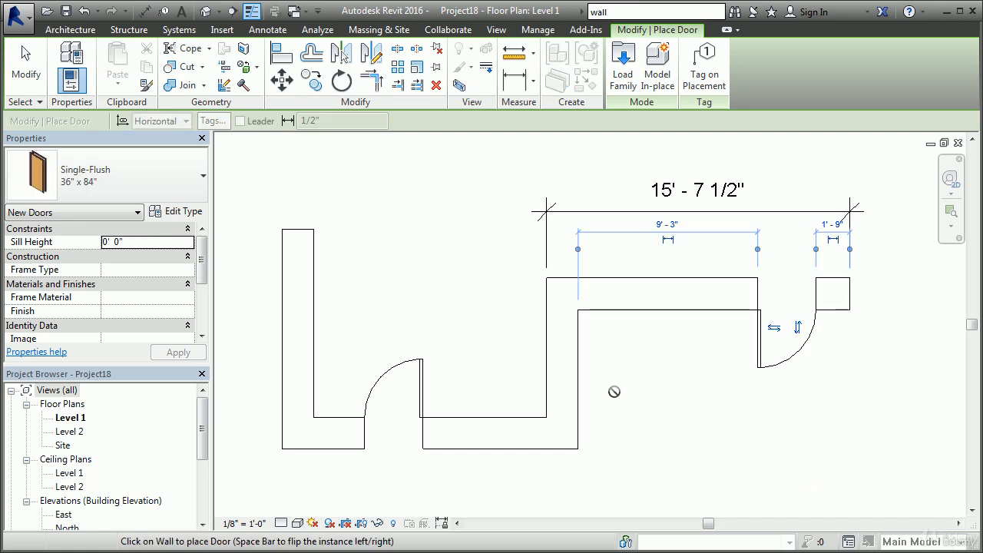
{"action": "left_click", "coordinate": [576, 375]}
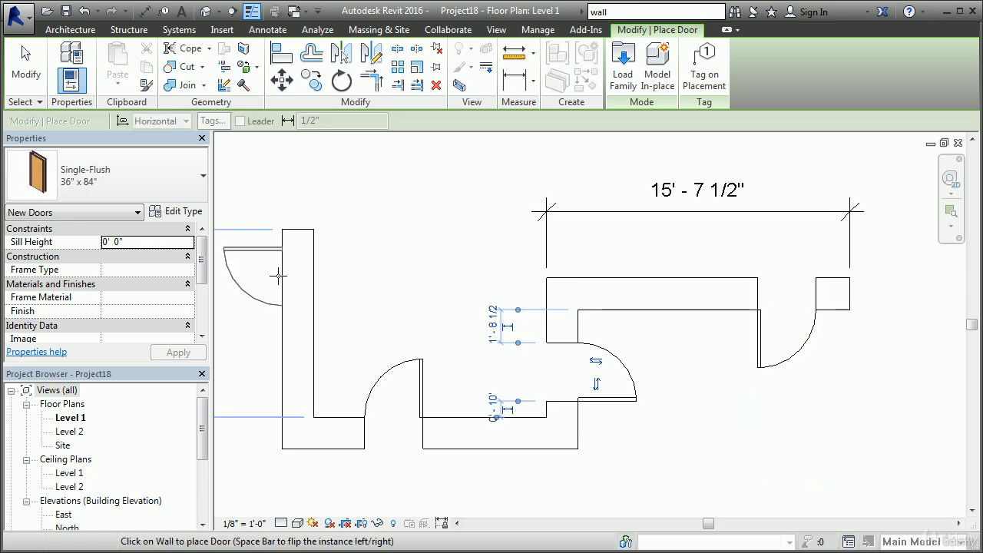
{"action": "right_click", "coordinate": [372, 256]}
{"action": "left_click", "coordinate": [425, 270]}
{"action": "middle_click_drag", "start_coordinate": [645, 429], "coordinate": [703, 417]}
{"action": "right_click", "coordinate": [460, 204]}
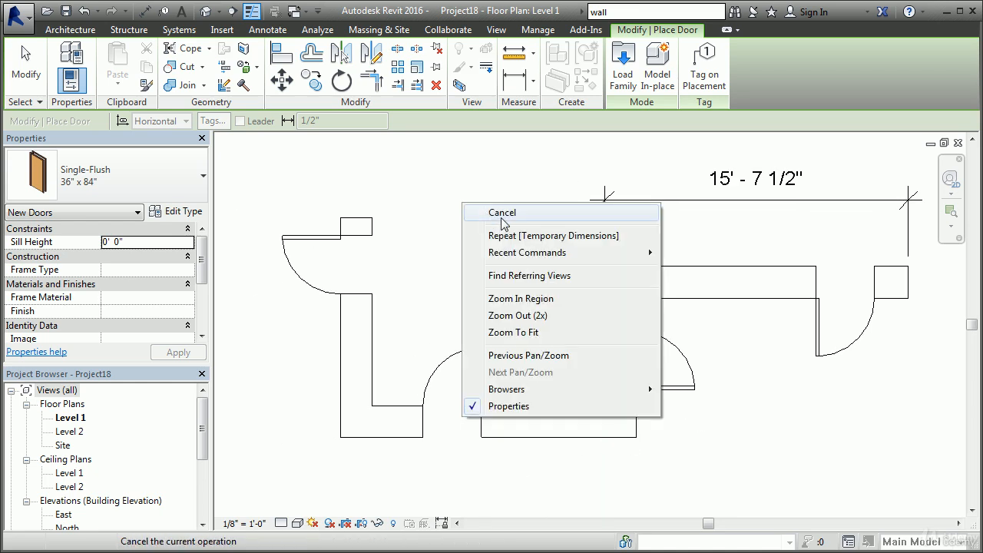
{"action": "left_click", "coordinate": [500, 215]}
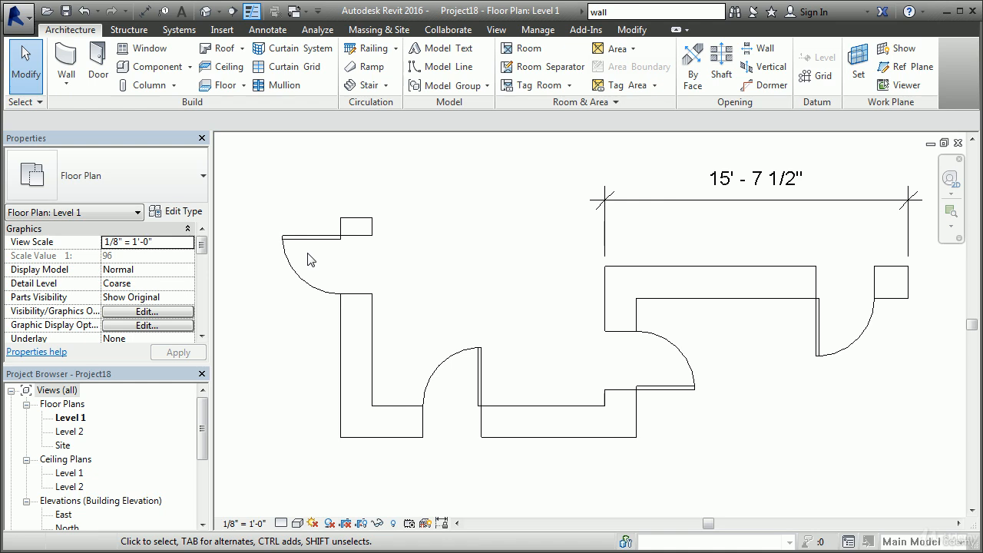
Examine each of the placed doors up close, and look over the whole group of walls around them.
{"action": "scroll", "coordinate": [307, 259], "scroll_direction": "up", "scroll_amount": 8}
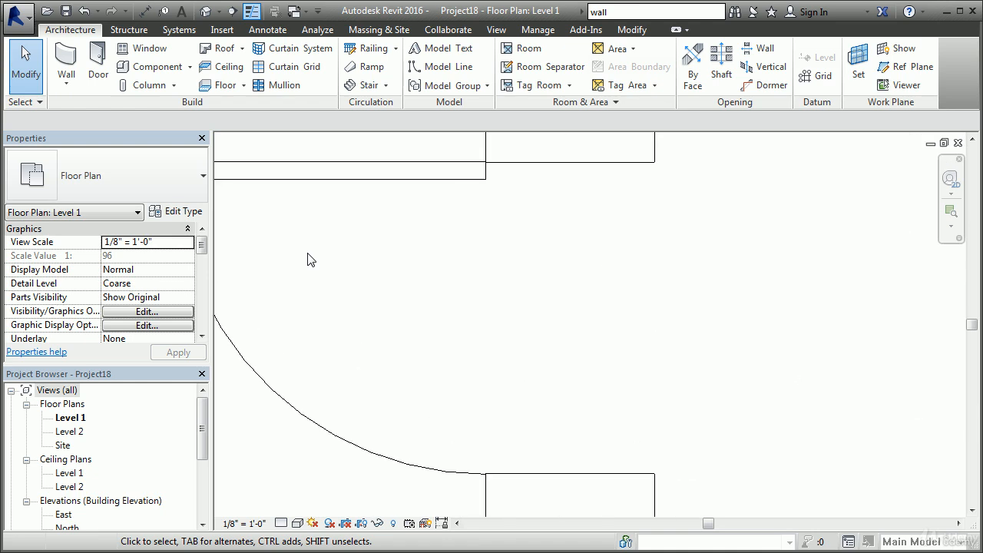
{"action": "scroll", "coordinate": [312, 267], "scroll_direction": "down", "scroll_amount": 6}
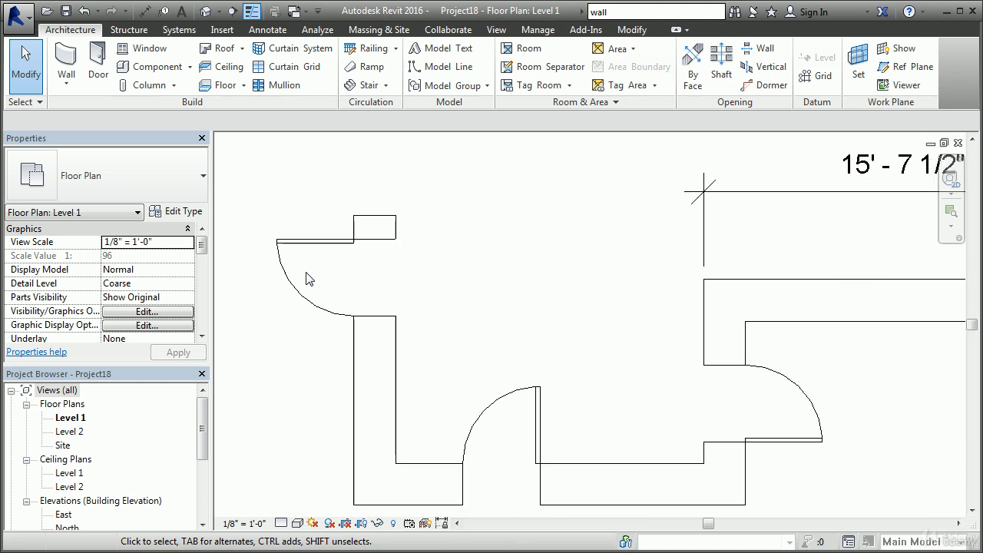
{"action": "scroll", "coordinate": [306, 279], "scroll_direction": "down", "scroll_amount": 2}
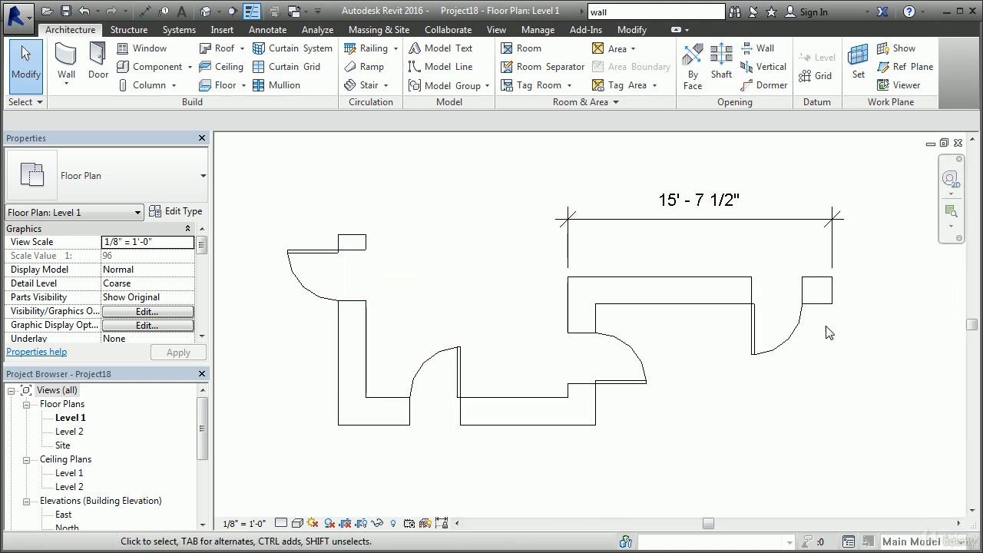
{"action": "scroll", "coordinate": [785, 320], "scroll_direction": "up", "scroll_amount": 7}
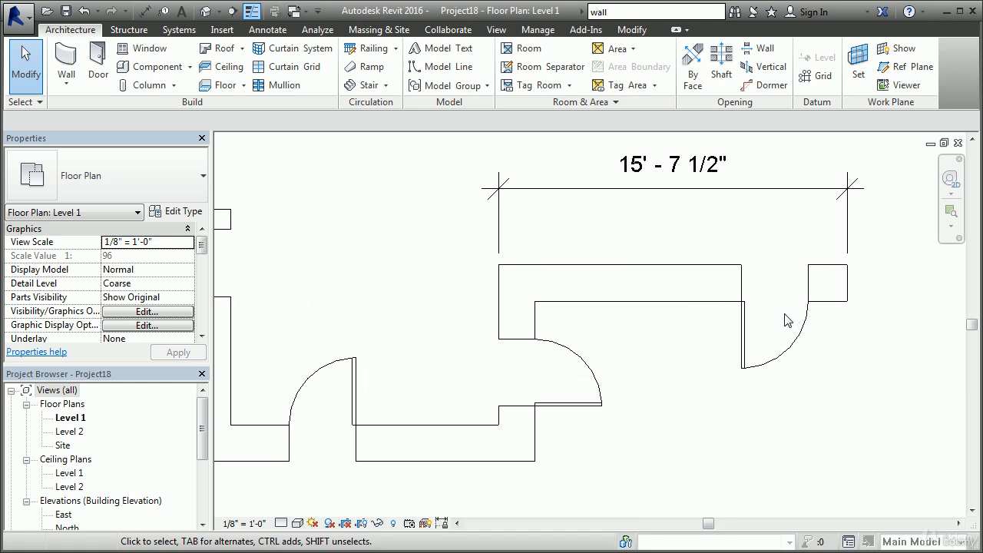
{"action": "scroll", "coordinate": [784, 320], "scroll_direction": "up", "scroll_amount": 1}
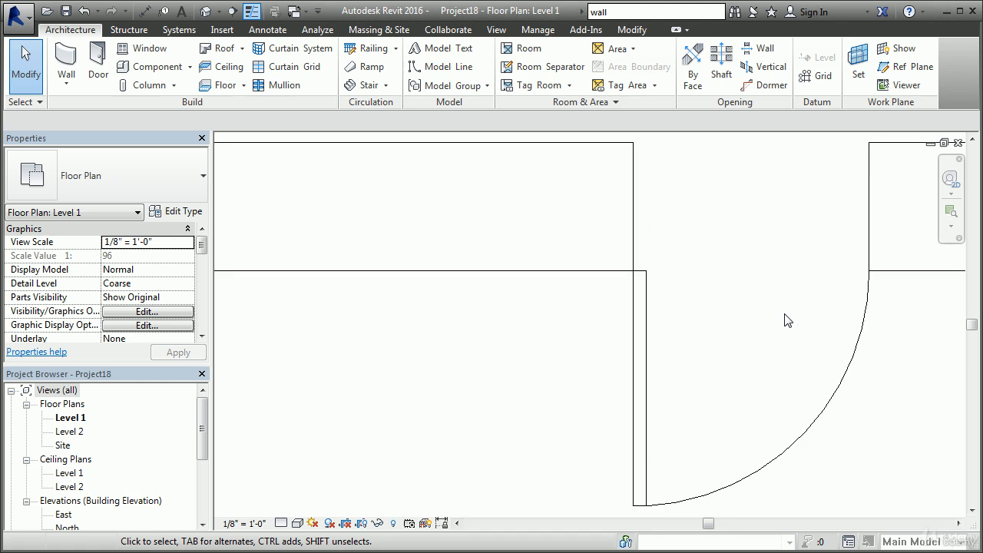
{"action": "scroll", "coordinate": [784, 320], "scroll_direction": "down", "scroll_amount": 7}
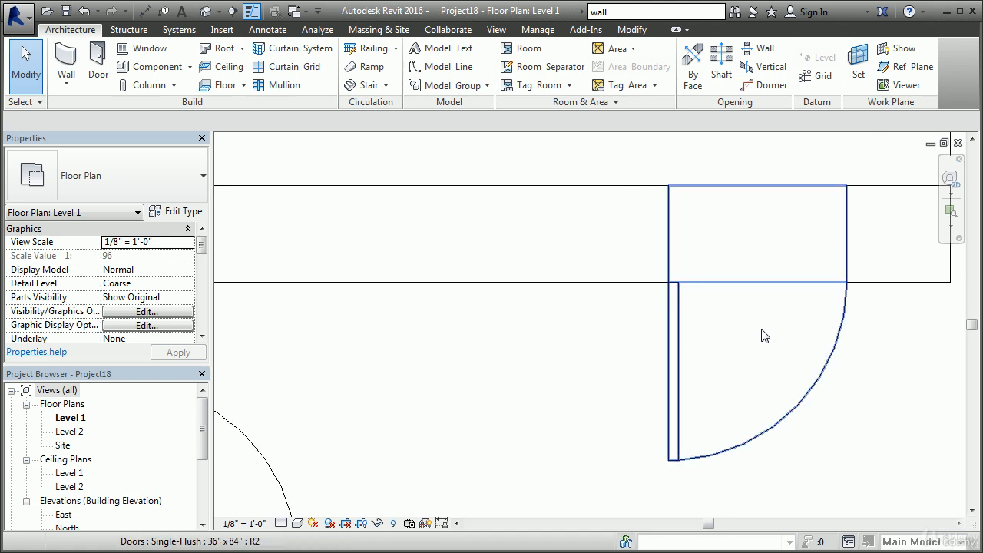
{"action": "scroll", "coordinate": [749, 350], "scroll_direction": "down", "scroll_amount": 1}
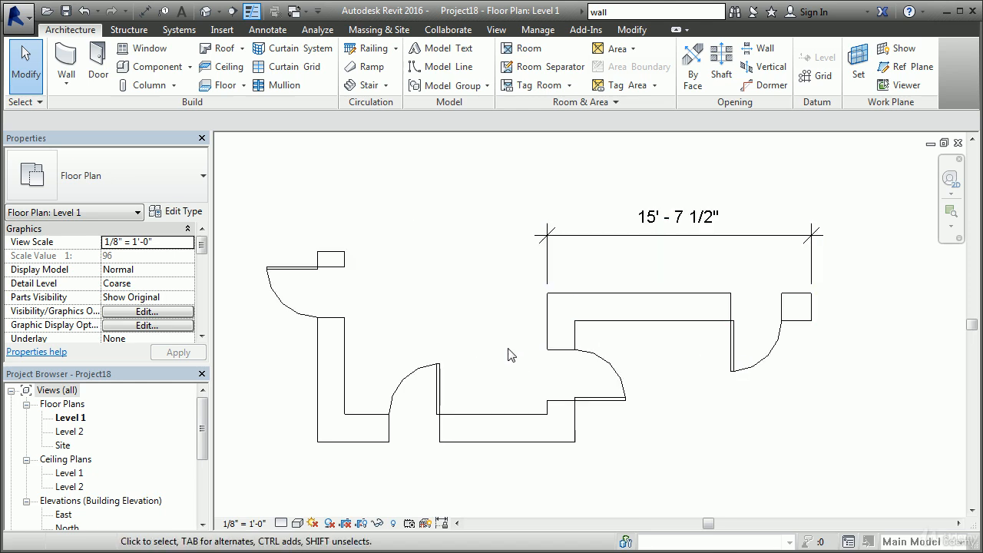
{"action": "scroll", "coordinate": [508, 354], "scroll_direction": "up", "scroll_amount": 5}
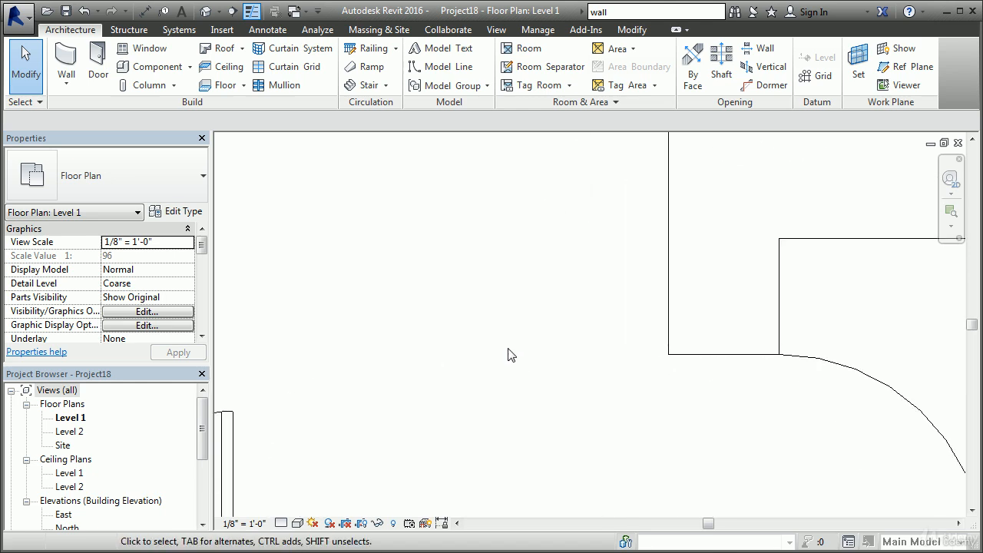
{"action": "scroll", "coordinate": [508, 353], "scroll_direction": "down", "scroll_amount": 6}
{"action": "middle_click_drag", "start_coordinate": [491, 364], "coordinate": [580, 247]}
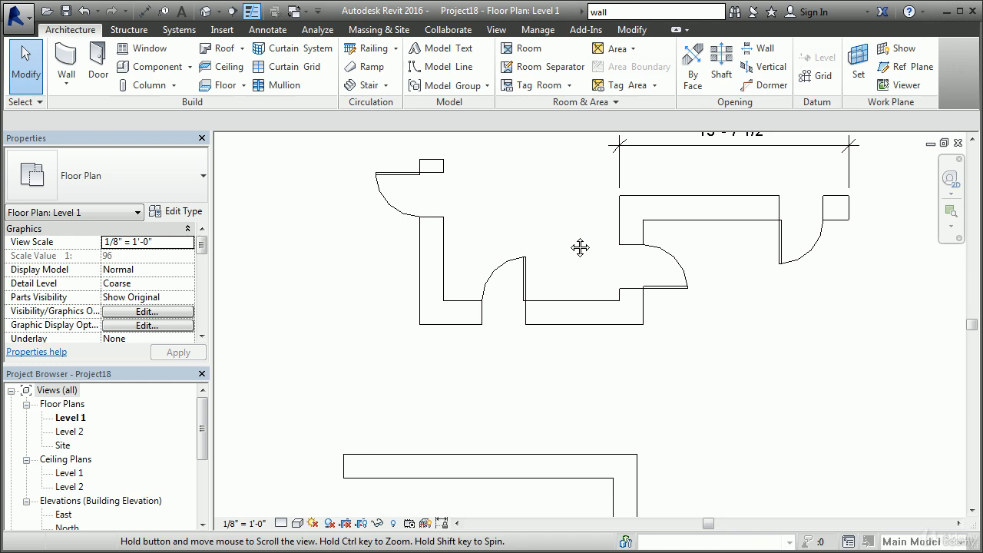
{"action": "middle_click_drag", "start_coordinate": [580, 247], "coordinate": [436, 362]}
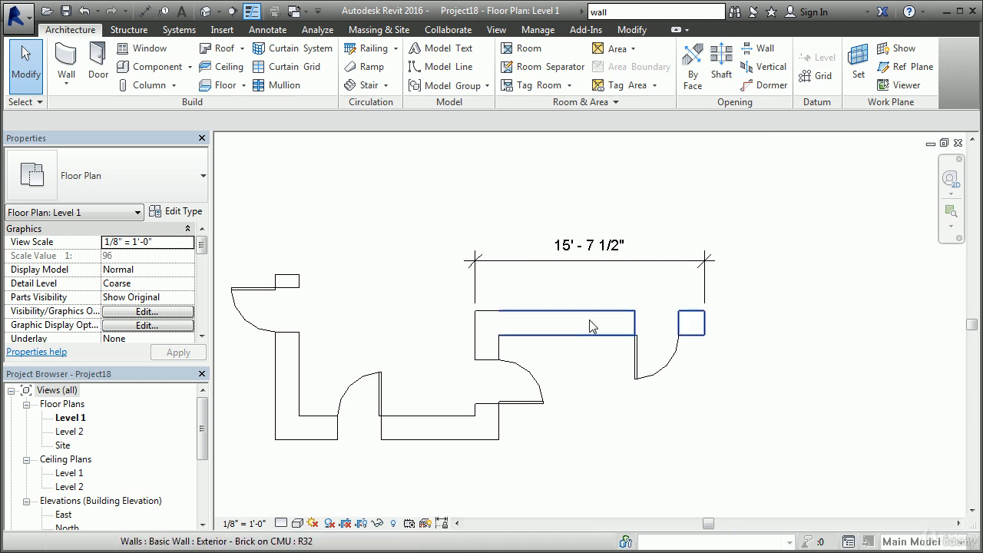
{"action": "middle_click_drag", "start_coordinate": [572, 390], "coordinate": [592, 371]}
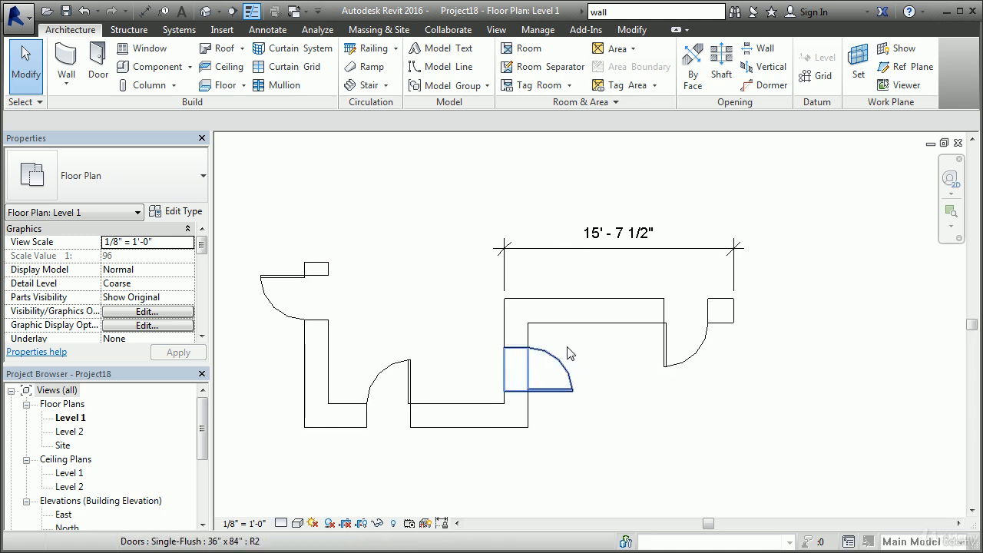
Use Zoom in Region to enlarge the area around the door in the left vertical wall.
{"action": "left_click", "coordinate": [951, 227]}
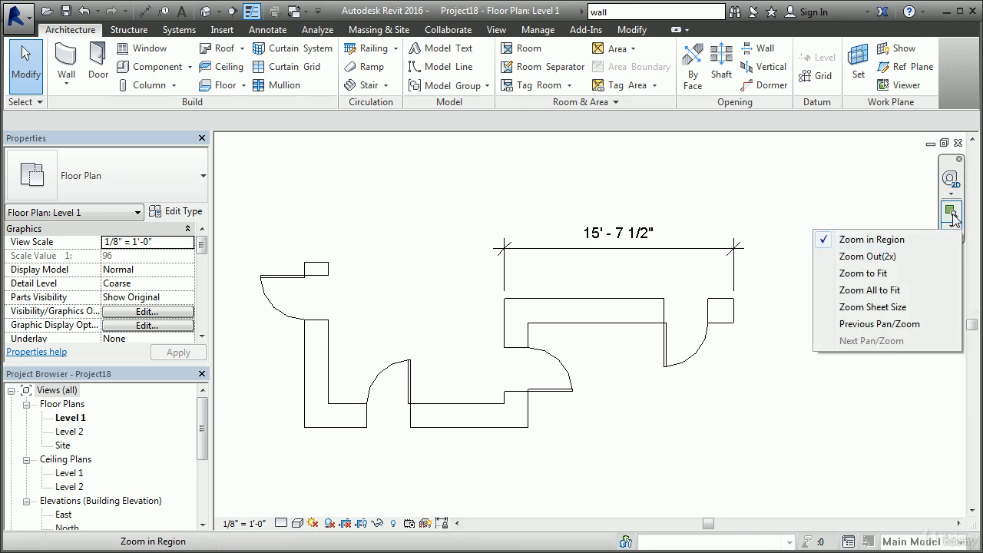
{"action": "left_click", "coordinate": [870, 244]}
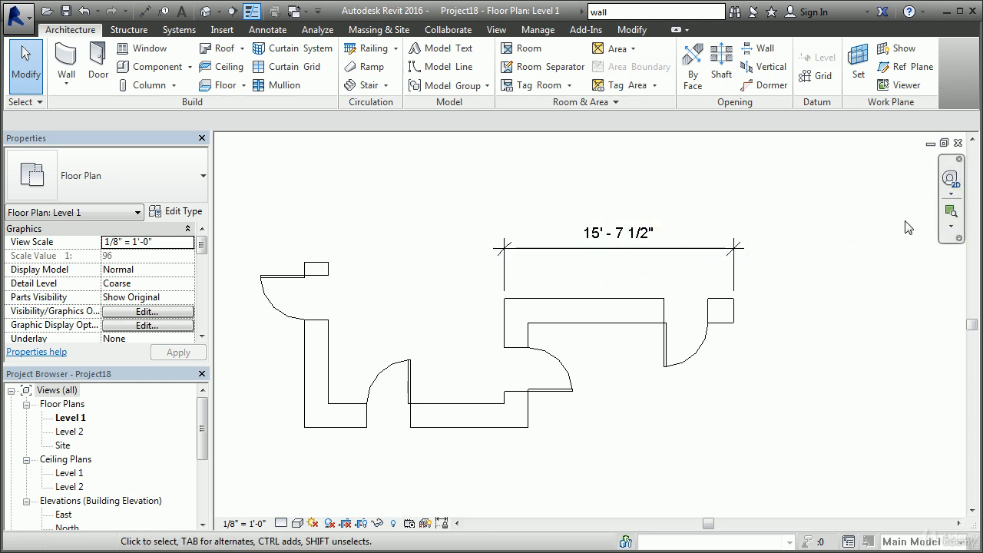
{"action": "left_click", "coordinate": [950, 213]}
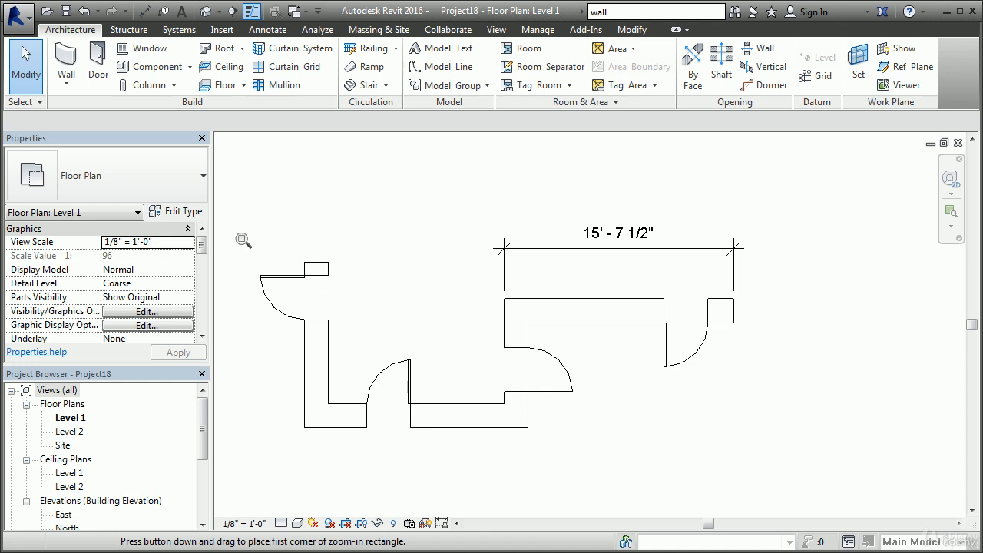
{"action": "left_click_drag", "start_coordinate": [237, 242], "coordinate": [355, 335]}
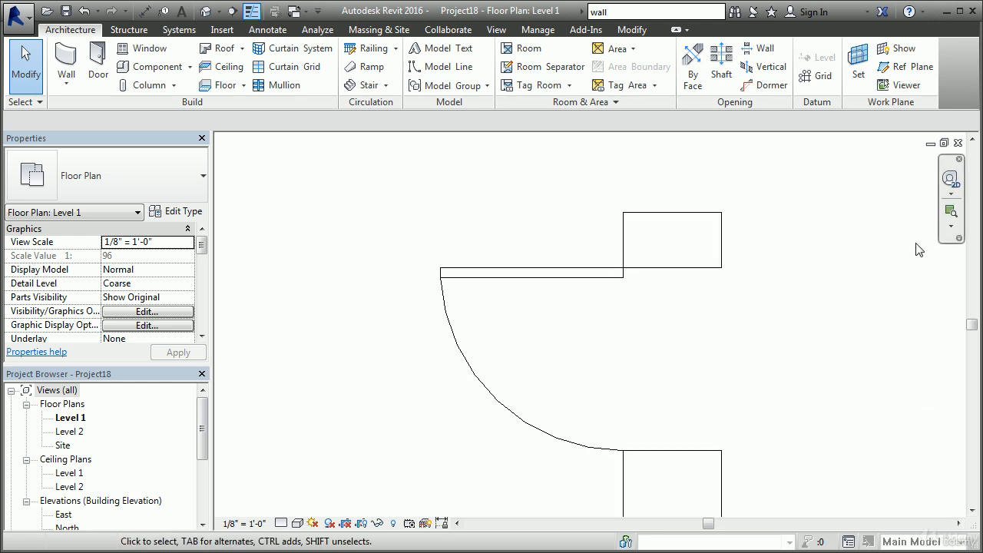
Zoom all to fit, and use Zoom in Region to enlarge the lower Z-shaped group of walls.
{"action": "left_click", "coordinate": [952, 227]}
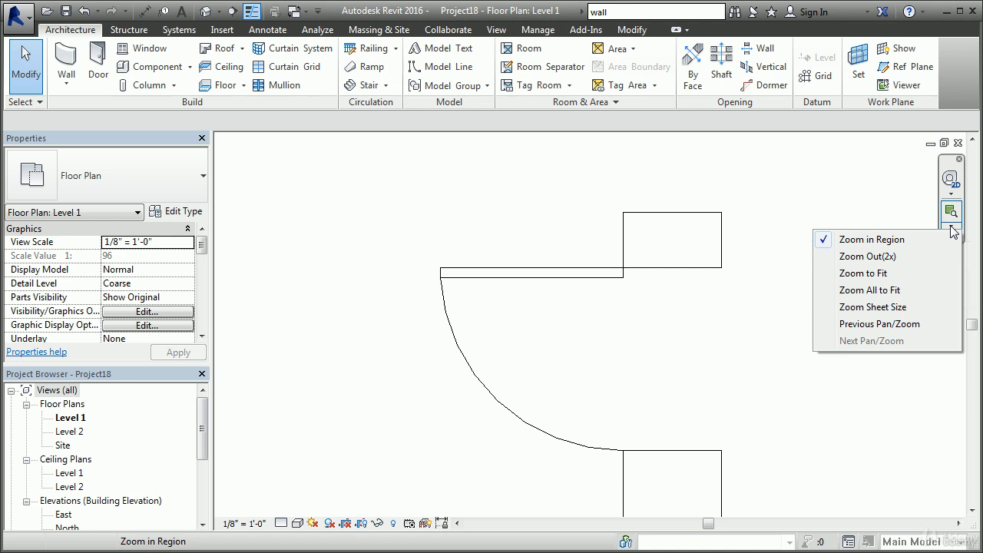
{"action": "left_click", "coordinate": [888, 295]}
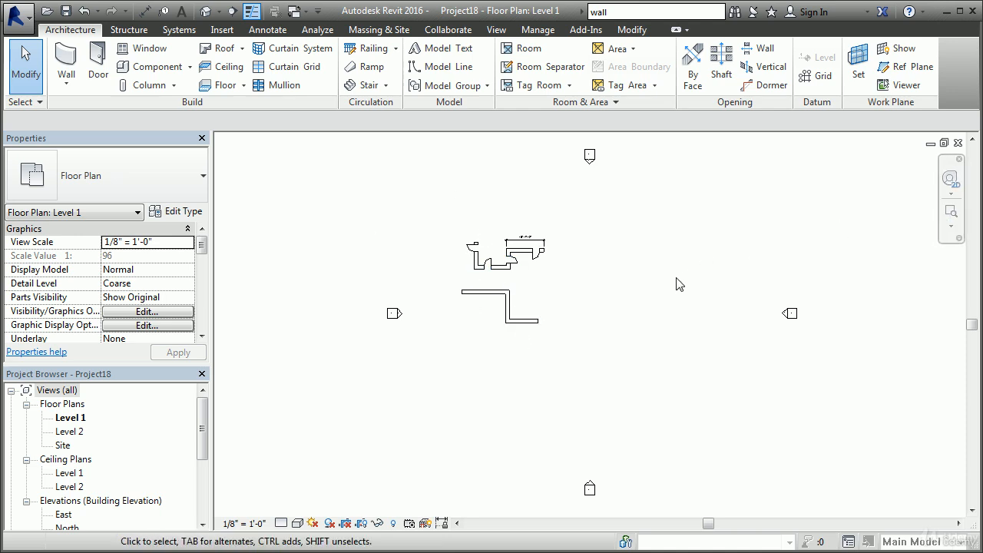
{"action": "key", "text": "z"}
{"action": "key", "text": "r"}
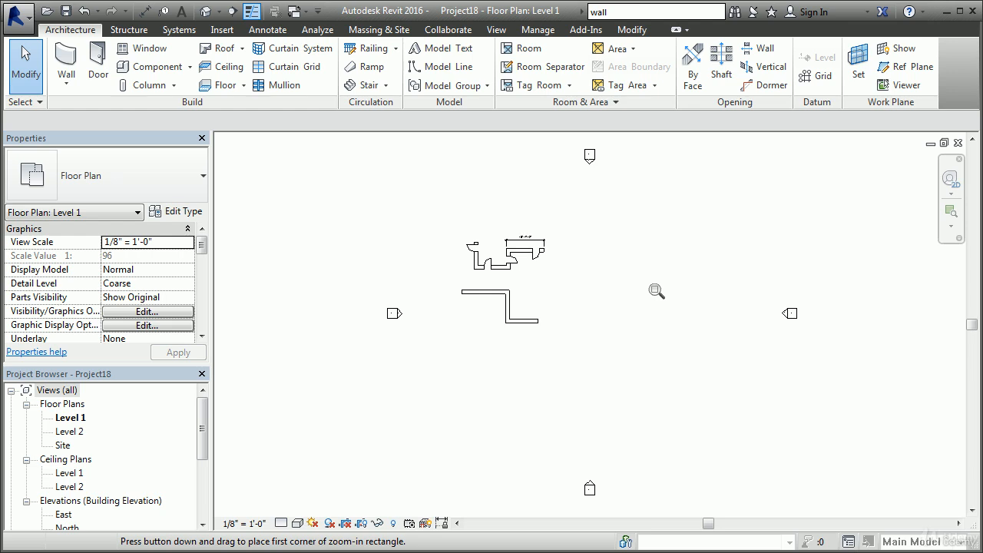
{"action": "left_click_drag", "start_coordinate": [435, 265], "coordinate": [568, 355]}
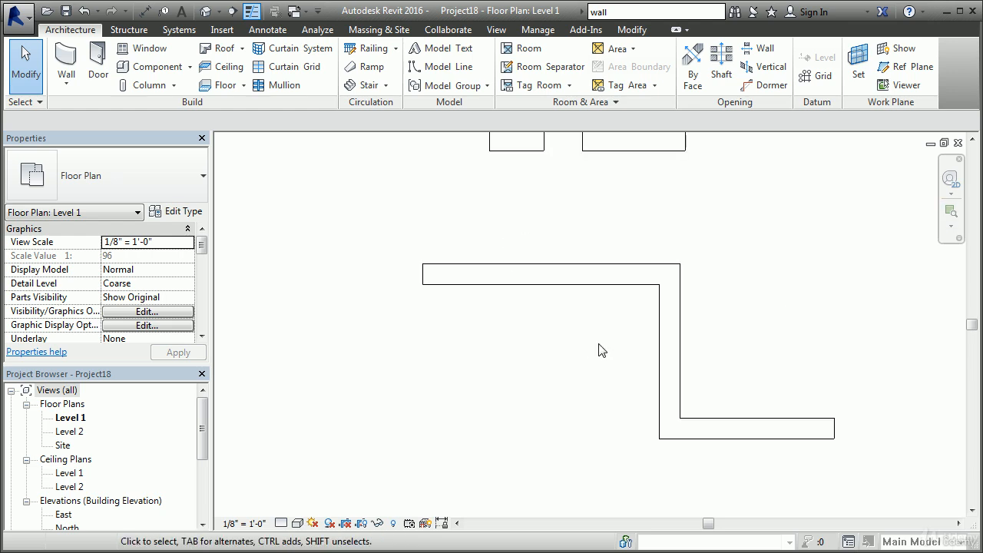
Fit the whole floor plan in view, and use Zoom in Region to enlarge the upper group of walls with doors.
{"action": "key", "text": "z"}
{"action": "key", "text": "f"}
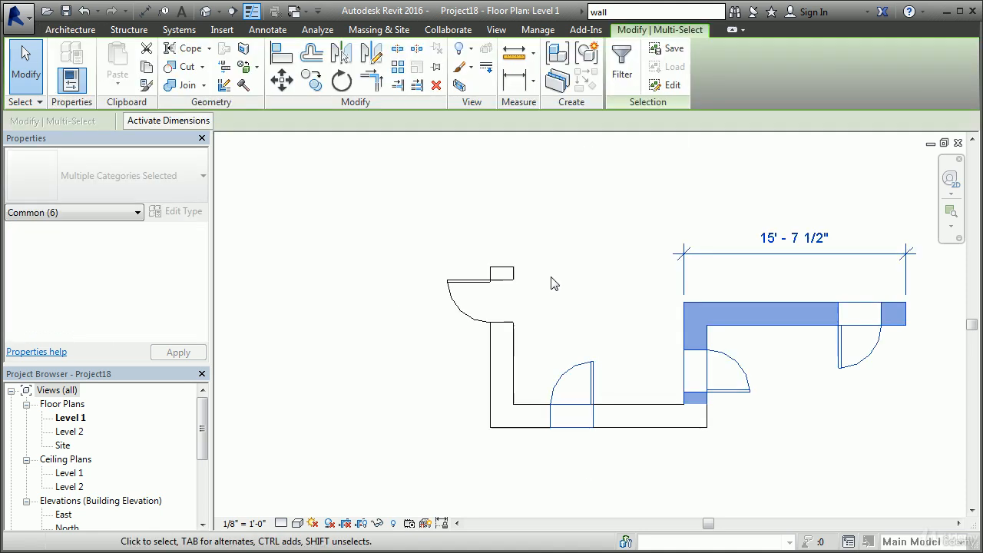
{"action": "right_click", "coordinate": [545, 257]}
{"action": "left_click", "coordinate": [556, 265]}
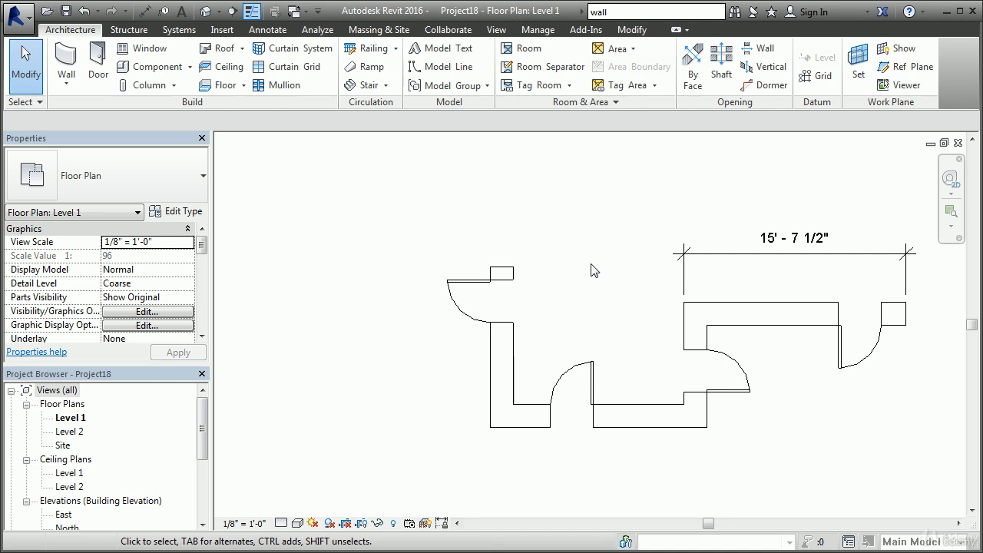
{"action": "key", "text": "z"}
{"action": "key", "text": "f"}
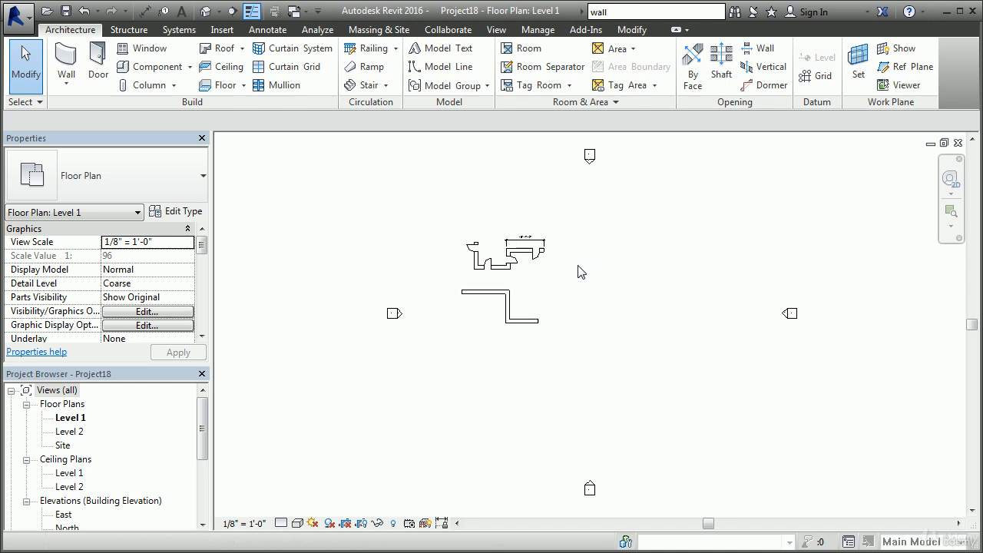
{"action": "key", "text": "z"}
{"action": "key", "text": "r"}
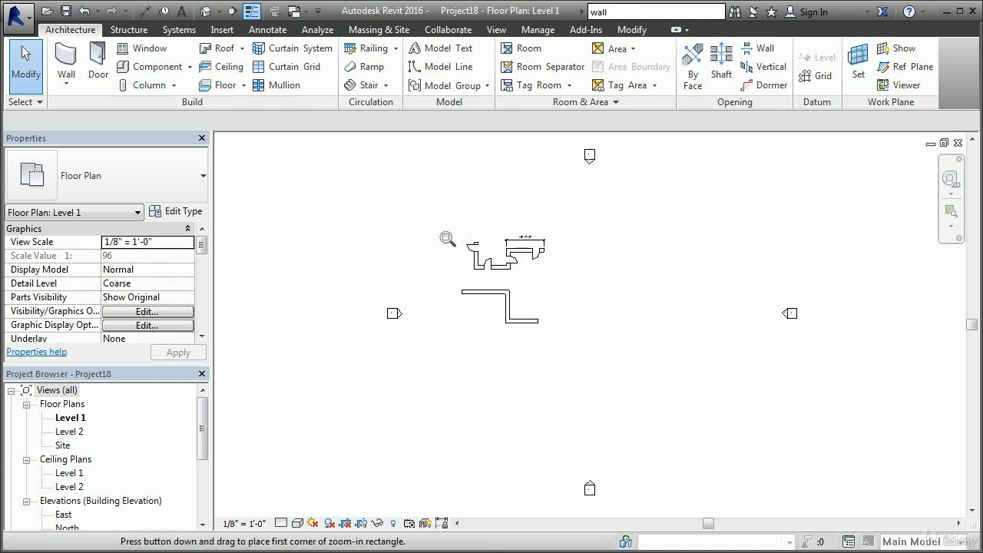
{"action": "left_click_drag", "start_coordinate": [439, 231], "coordinate": [504, 273]}
{"action": "middle_click_drag", "start_coordinate": [810, 316], "coordinate": [524, 300]}
{"action": "scroll", "coordinate": [520, 302], "scroll_direction": "down", "scroll_amount": 2}
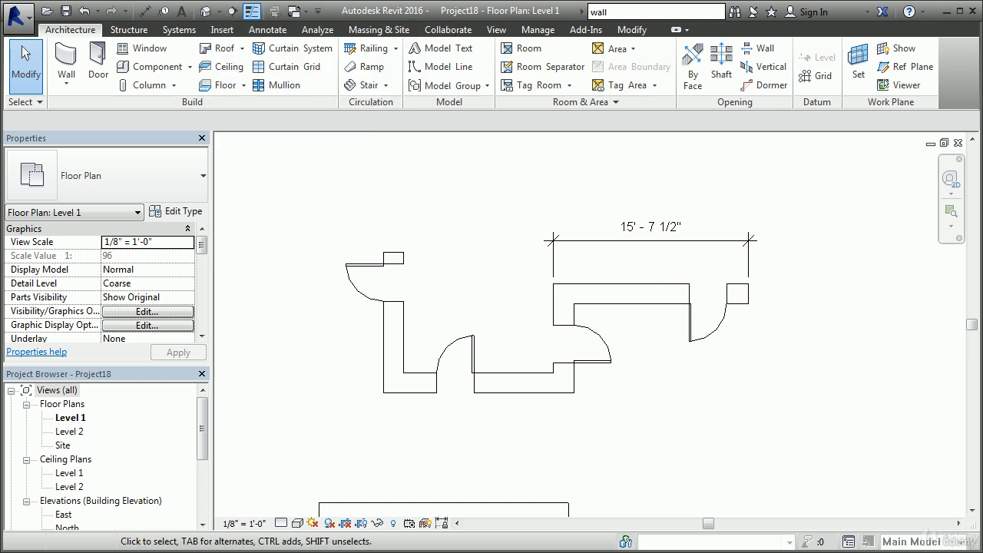
Open the default 3D view and set its visual style to Shaded.
{"action": "left_click", "coordinate": [206, 12]}
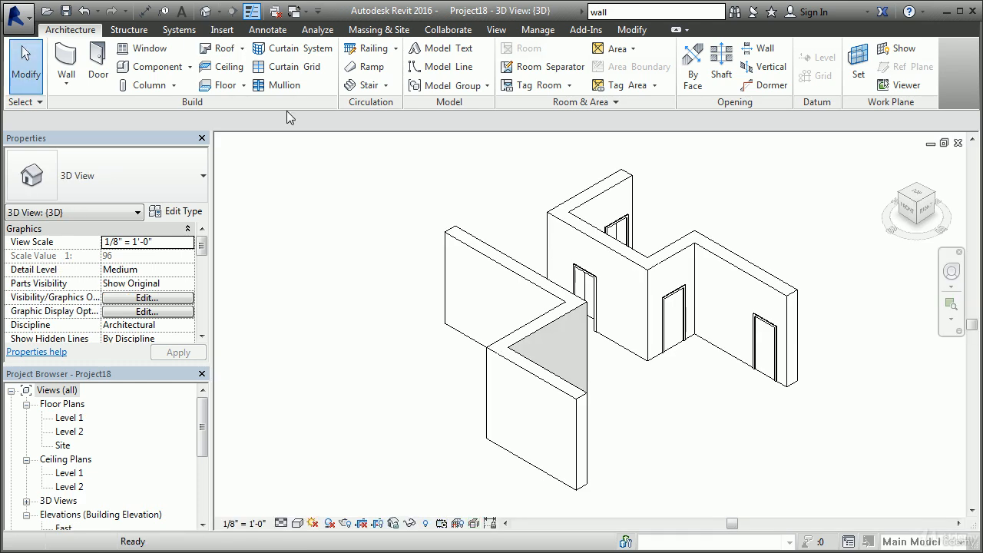
{"action": "left_click", "coordinate": [298, 523]}
{"action": "left_click", "coordinate": [323, 460]}
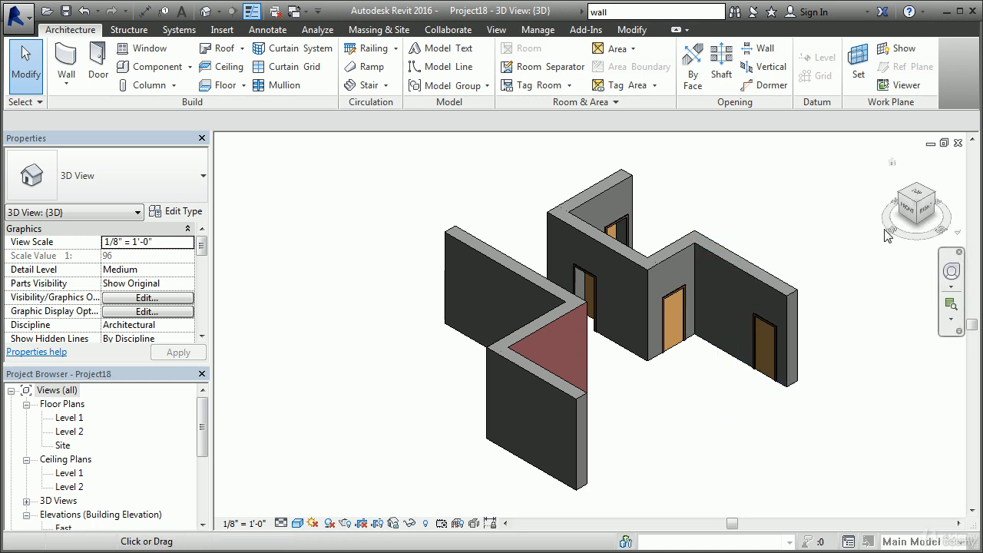
Look at the 3D model from its back corners and straight from the back, and restore the home view.
{"action": "left_click", "coordinate": [934, 195]}
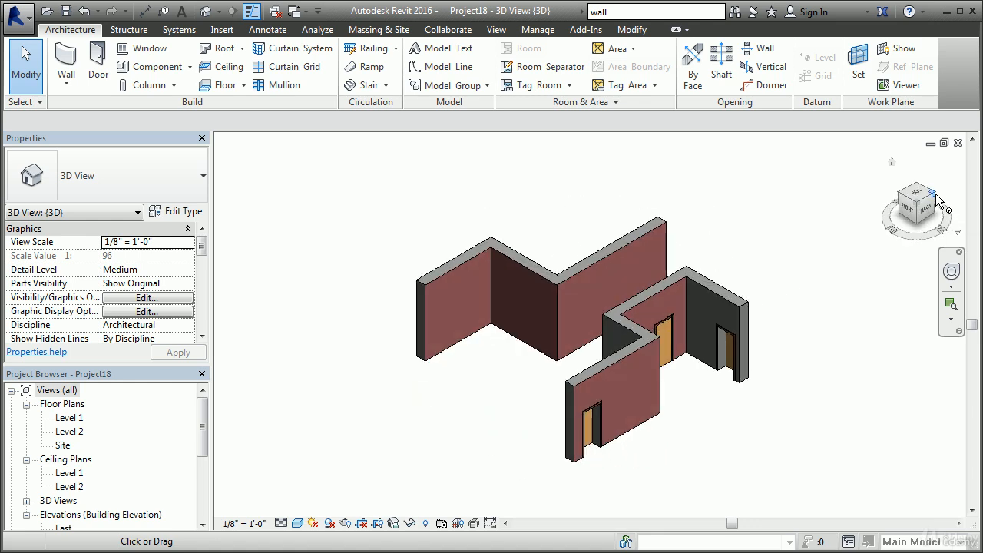
{"action": "left_click", "coordinate": [935, 197]}
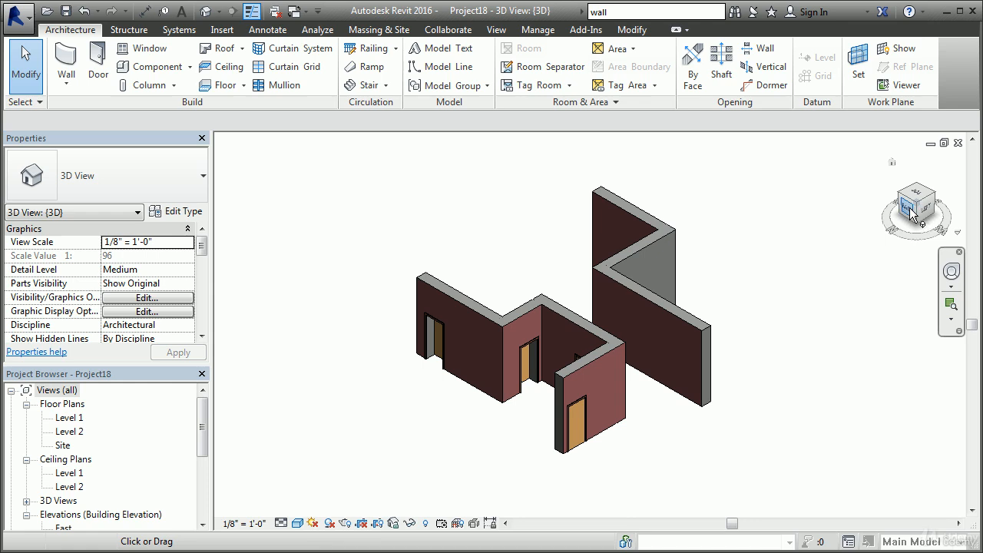
{"action": "left_click", "coordinate": [911, 213]}
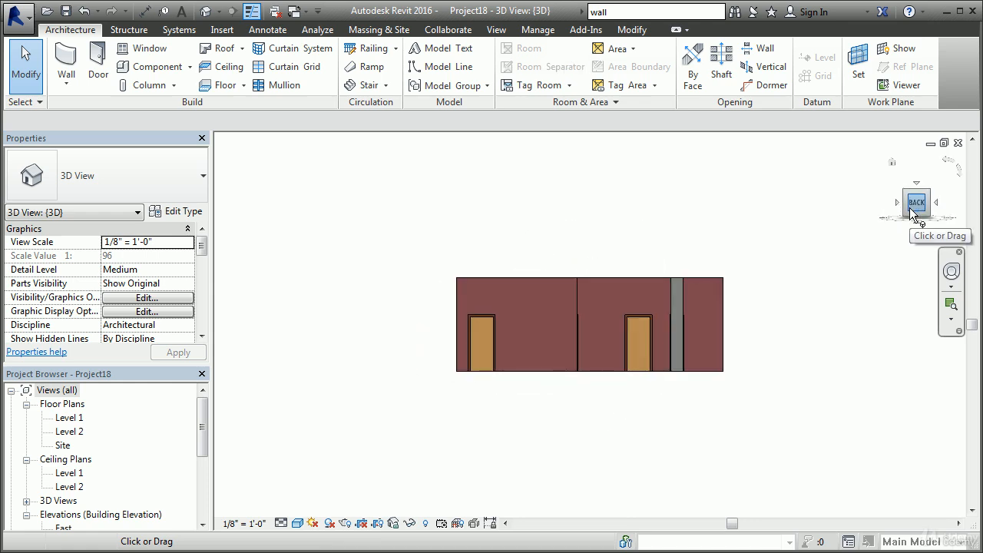
{"action": "left_click", "coordinate": [891, 163]}
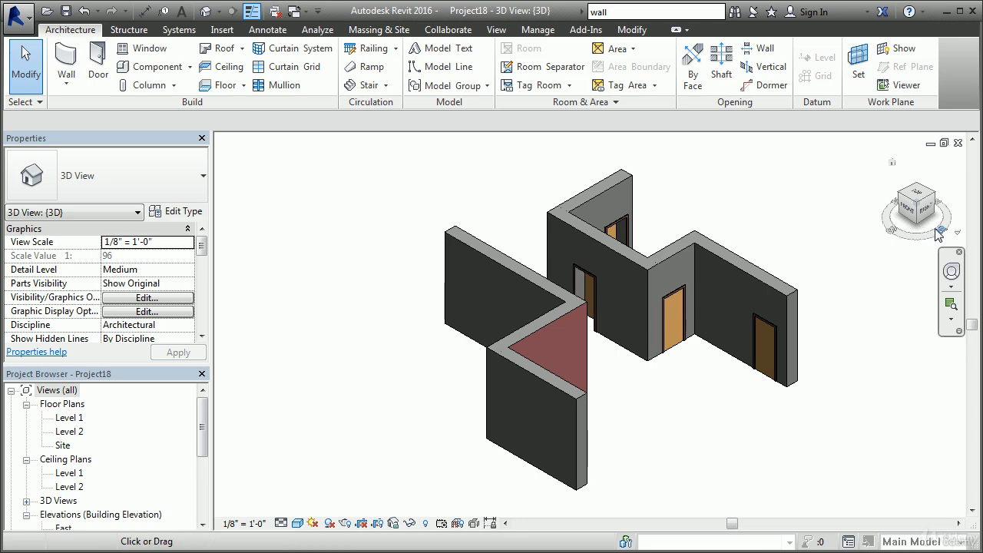
Rotate the 3D model with the ViewCube, including a look at it from the right side.
{"action": "mouse_move", "coordinate": [925, 240]}
{"action": "left_mouse_down"}
{"action": "mouse_move", "coordinate": [910, 240]}
{"action": "mouse_move", "coordinate": [938, 239]}
{"action": "left_mouse_up"}
{"action": "left_click", "coordinate": [929, 201]}
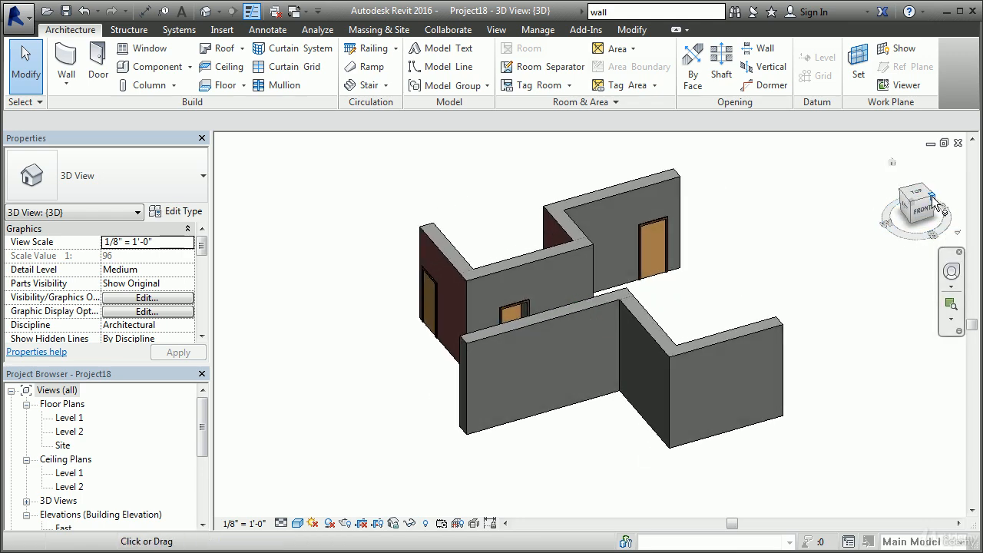
{"action": "mouse_move", "coordinate": [926, 202]}
{"action": "left_mouse_down"}
{"action": "mouse_move", "coordinate": [882, 238]}
{"action": "mouse_move", "coordinate": [880, 138]}
{"action": "mouse_move", "coordinate": [856, 146]}
{"action": "mouse_move", "coordinate": [802, 207]}
{"action": "mouse_move", "coordinate": [793, 199]}
{"action": "left_mouse_up"}
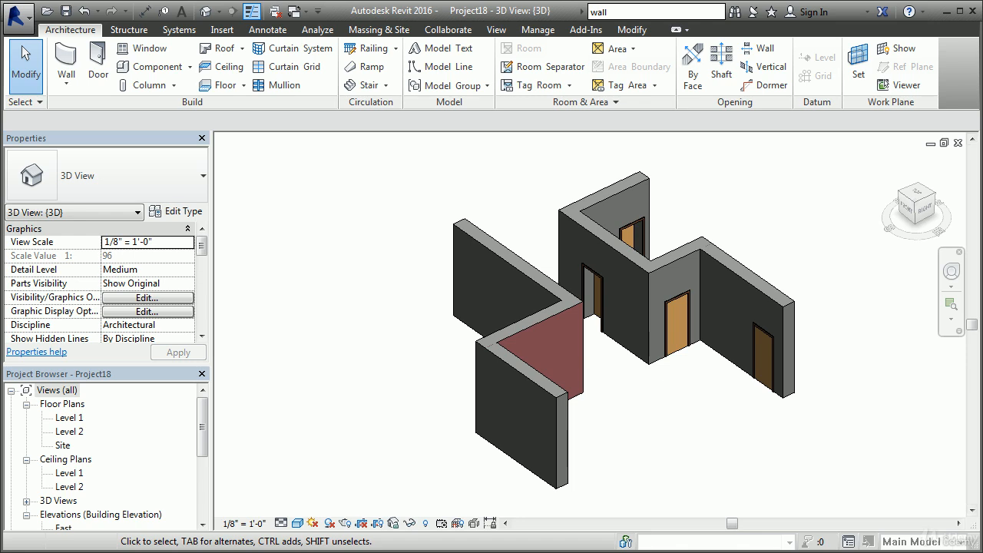
{"action": "left_click", "coordinate": [926, 206]}
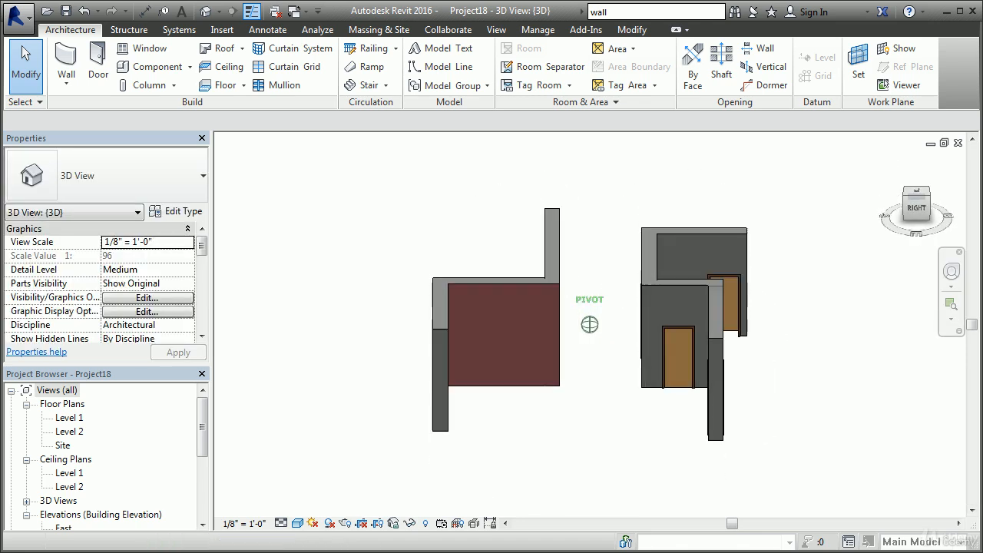
{"action": "left_click_drag", "start_coordinate": [969, 214], "coordinate": [953, 191]}
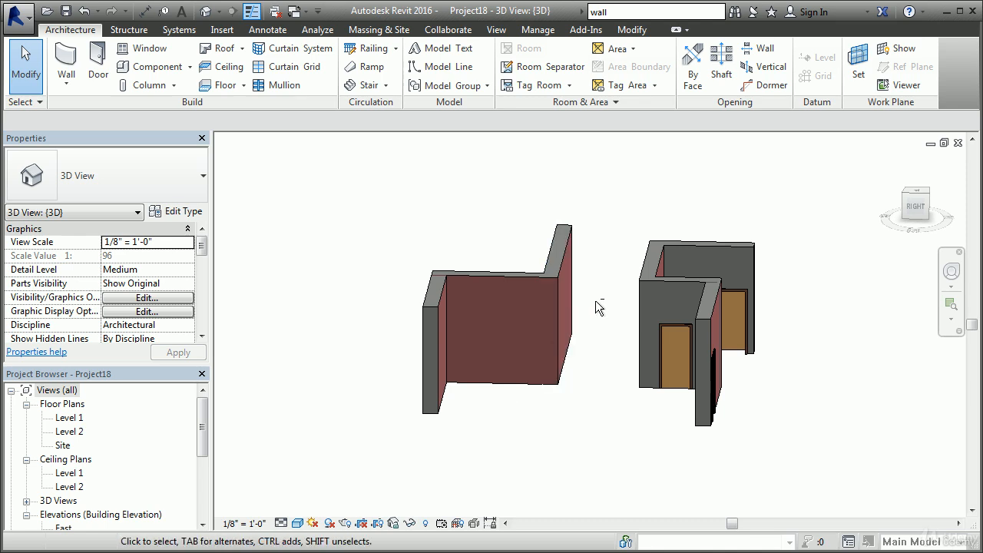
Orbit freely around both groups of walls to inspect the brick faces and doors from the back and left.
{"action": "middle_click_drag", "start_coordinate": [620, 343], "coordinate": [534, 351]}
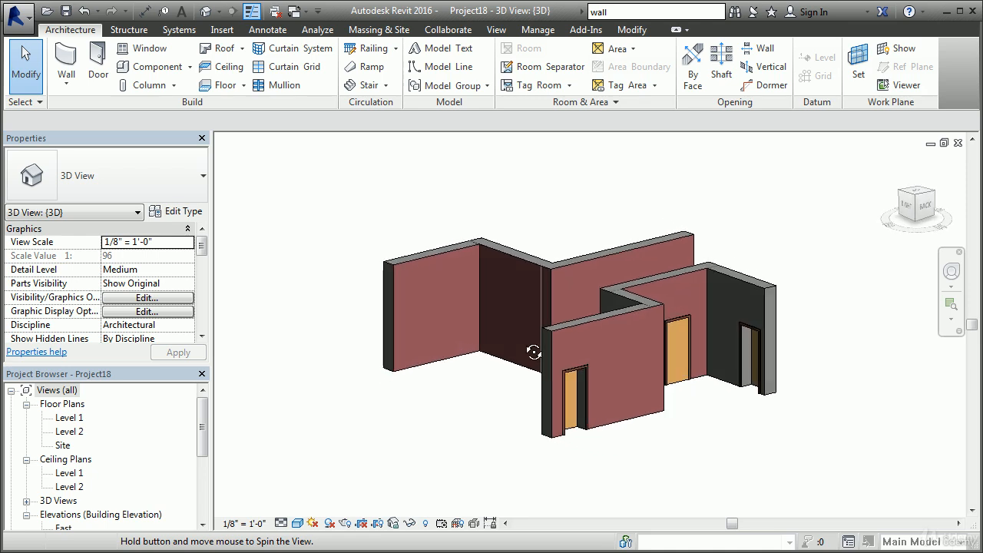
{"action": "scroll", "coordinate": [687, 395], "scroll_direction": "down", "scroll_amount": 2}
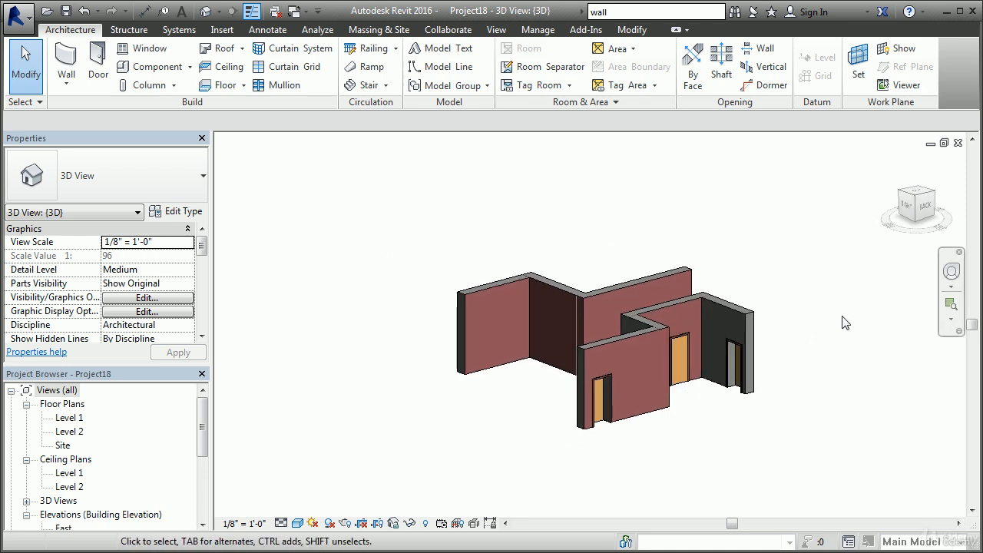
{"action": "scroll", "coordinate": [664, 400], "scroll_direction": "up", "scroll_amount": 3}
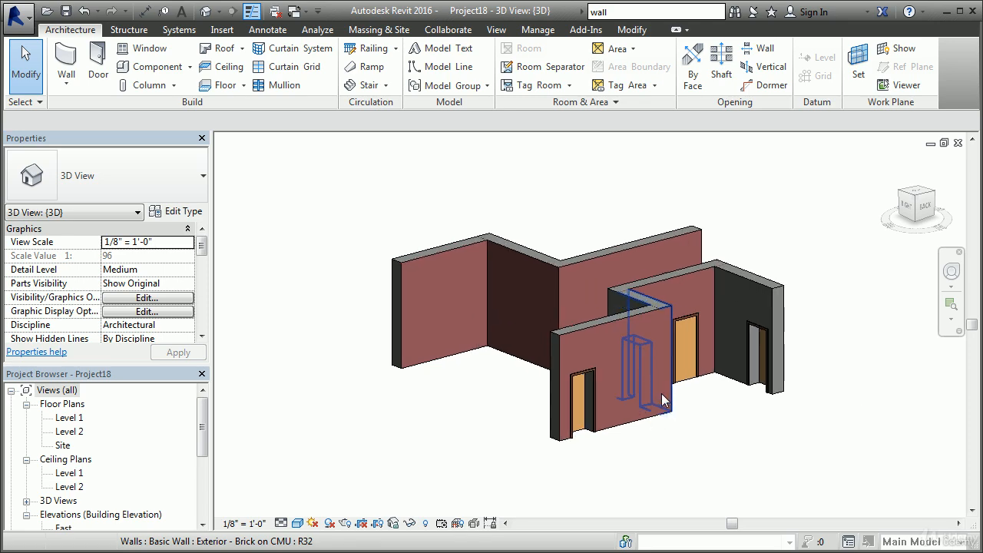
{"action": "middle_click_drag", "start_coordinate": [695, 394], "coordinate": [549, 399]}
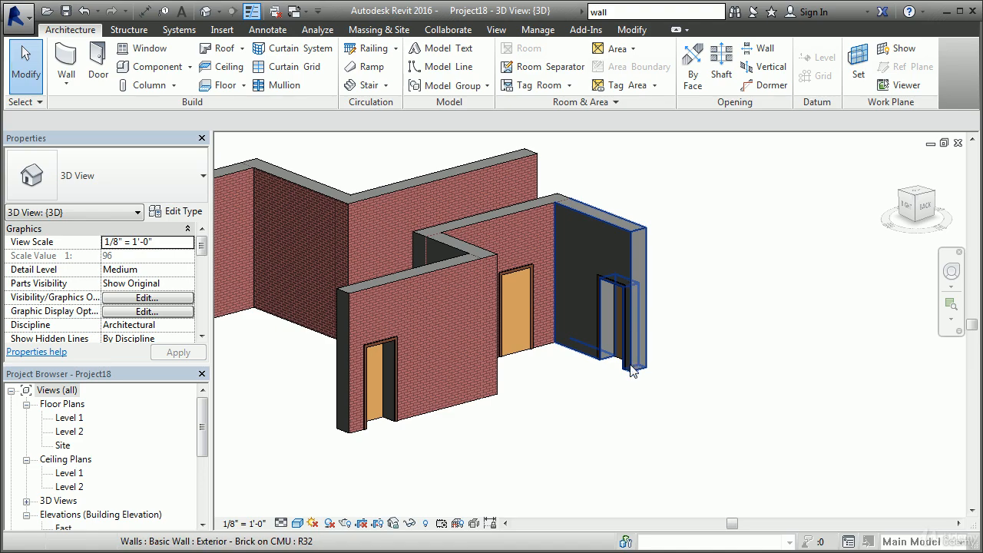
{"action": "middle_click_drag", "start_coordinate": [607, 390], "coordinate": [400, 369]}
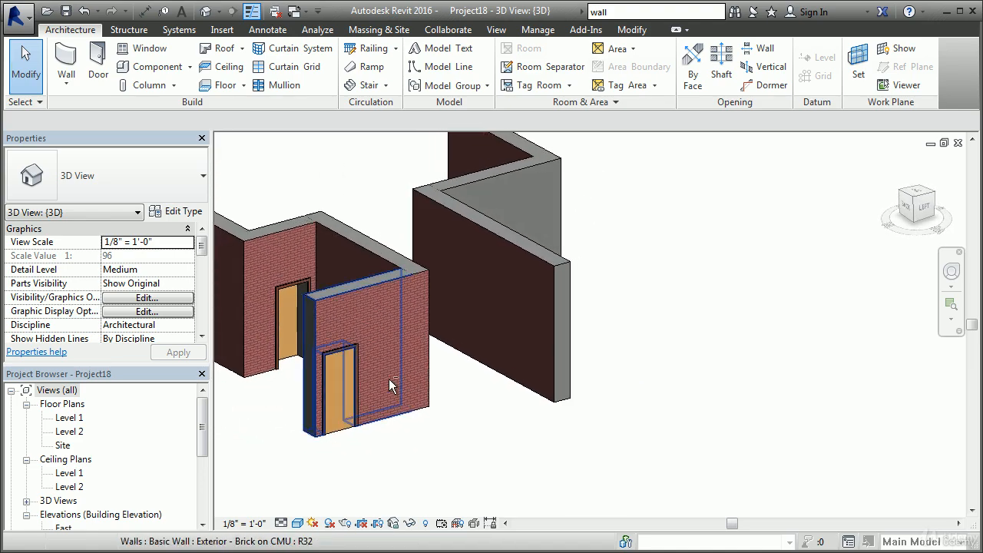
{"action": "middle_click_drag", "start_coordinate": [335, 279], "coordinate": [515, 381]}
{"action": "scroll", "coordinate": [515, 382], "scroll_direction": "up", "scroll_amount": 2}
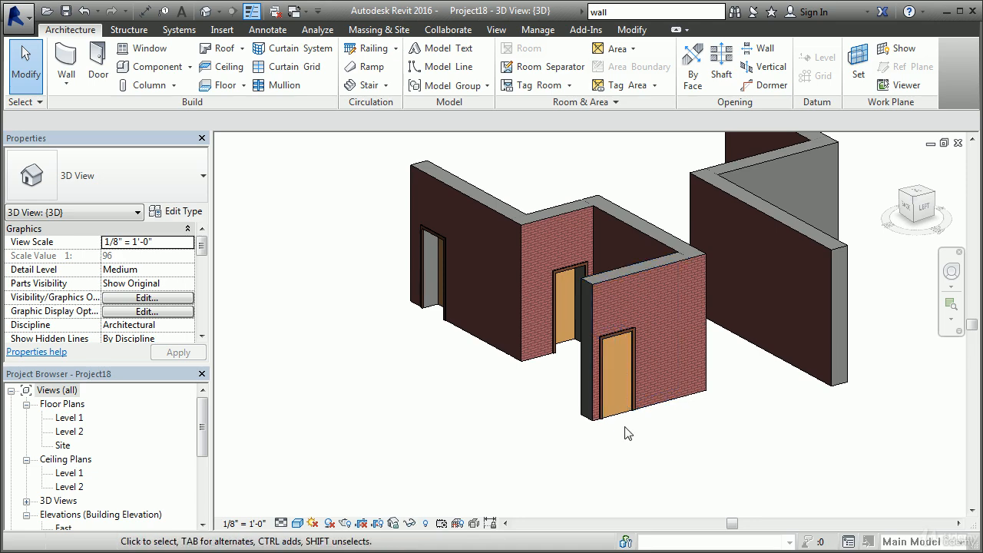
Examine the door in the nearest brick end wall up close from several angles.
{"action": "scroll", "coordinate": [598, 387], "scroll_direction": "up", "scroll_amount": 3}
{"action": "middle_click_drag", "start_coordinate": [619, 344], "coordinate": [503, 355]}
{"action": "scroll", "coordinate": [503, 356], "scroll_direction": "up", "scroll_amount": 2}
{"action": "scroll", "coordinate": [503, 355], "scroll_direction": "up", "scroll_amount": 1}
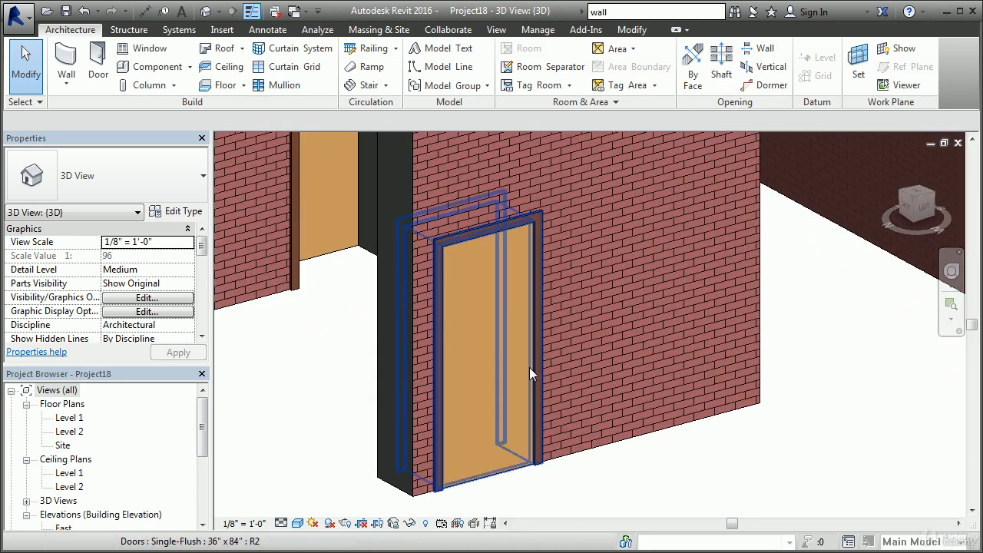
{"action": "middle_click_drag", "start_coordinate": [552, 379], "coordinate": [737, 397], "text": "shift"}
{"action": "middle_click_drag", "start_coordinate": [680, 386], "coordinate": [602, 378], "text": "shift"}
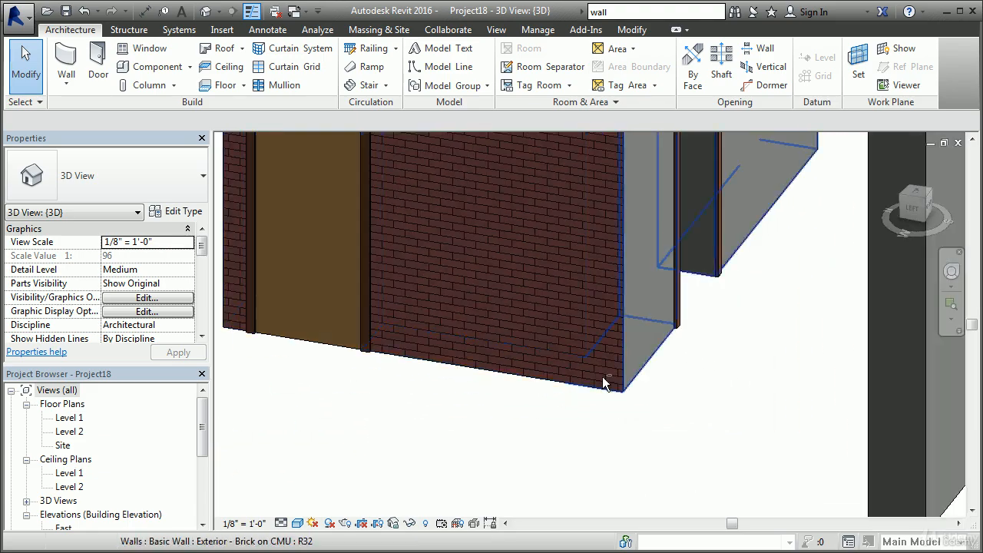
{"action": "middle_click_drag", "start_coordinate": [503, 333], "coordinate": [695, 508]}
{"action": "scroll", "coordinate": [526, 384], "scroll_direction": "up", "scroll_amount": 2}
{"action": "scroll", "coordinate": [510, 364], "scroll_direction": "down", "scroll_amount": 3}
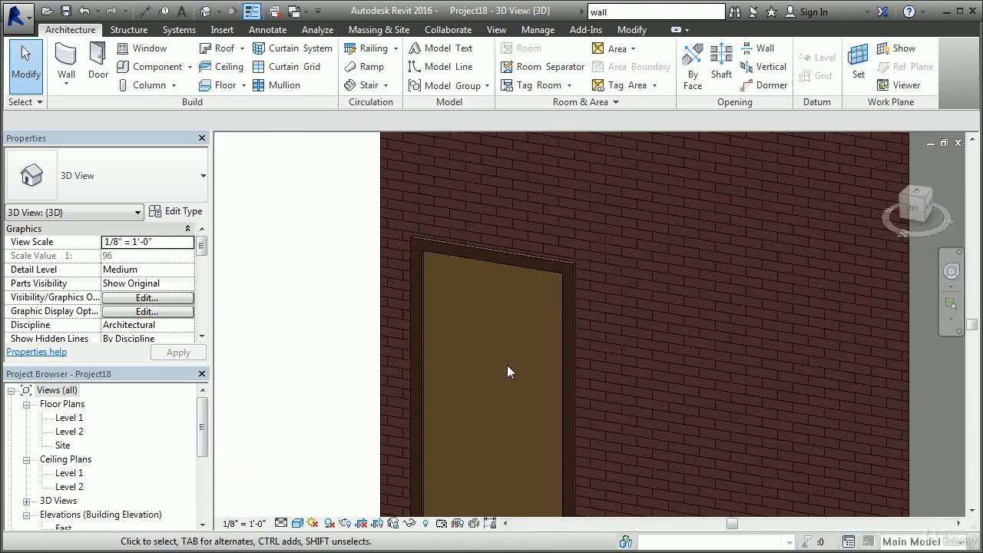
Look straight down on all the walls from the top, and restore the home view of the model.
{"action": "middle_click_drag", "start_coordinate": [456, 385], "coordinate": [617, 381], "text": "shift"}
{"action": "middle_click_drag", "start_coordinate": [730, 393], "coordinate": [507, 357]}
{"action": "scroll", "coordinate": [502, 356], "scroll_direction": "down", "scroll_amount": 3}
{"action": "middle_click_drag", "start_coordinate": [558, 382], "coordinate": [615, 407]}
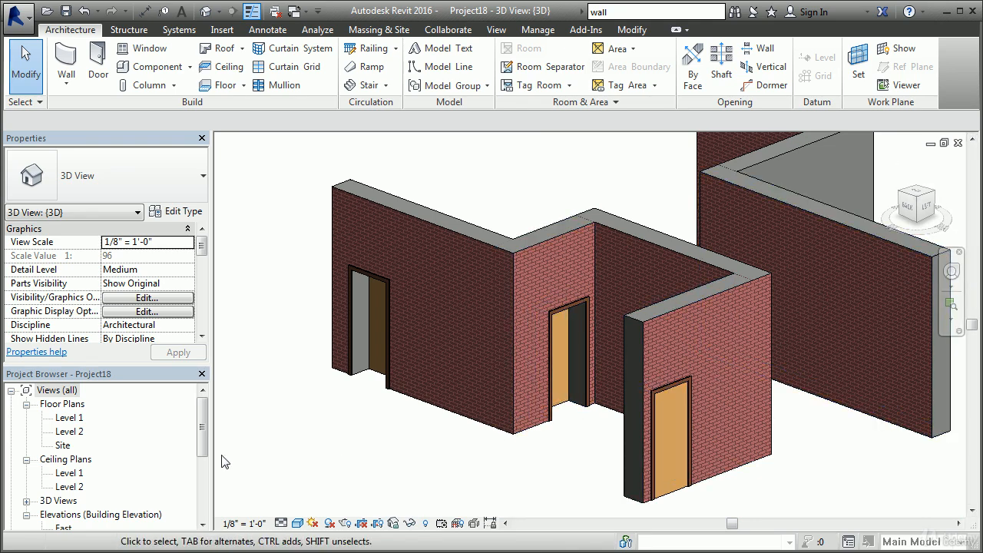
{"action": "left_click", "coordinate": [921, 195]}
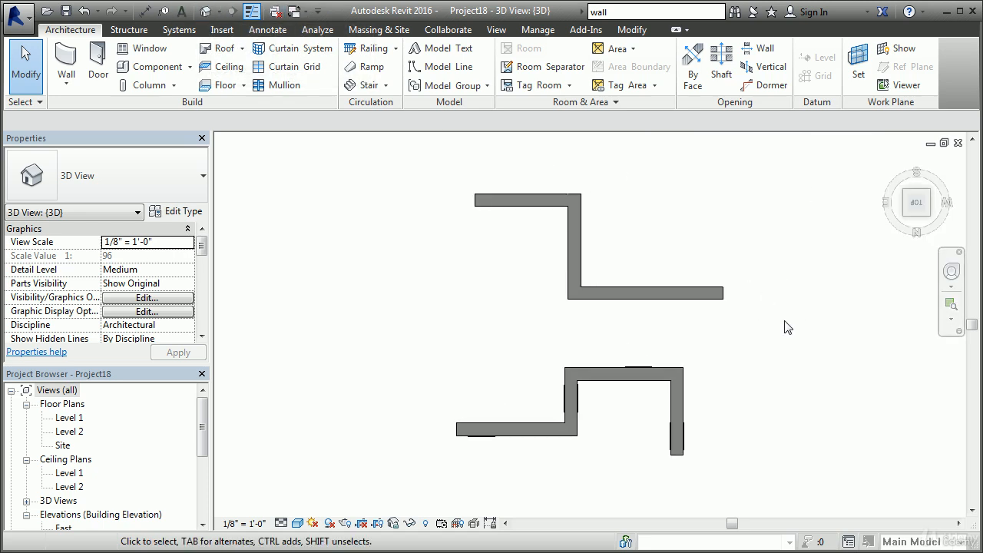
{"action": "left_click", "coordinate": [892, 163]}
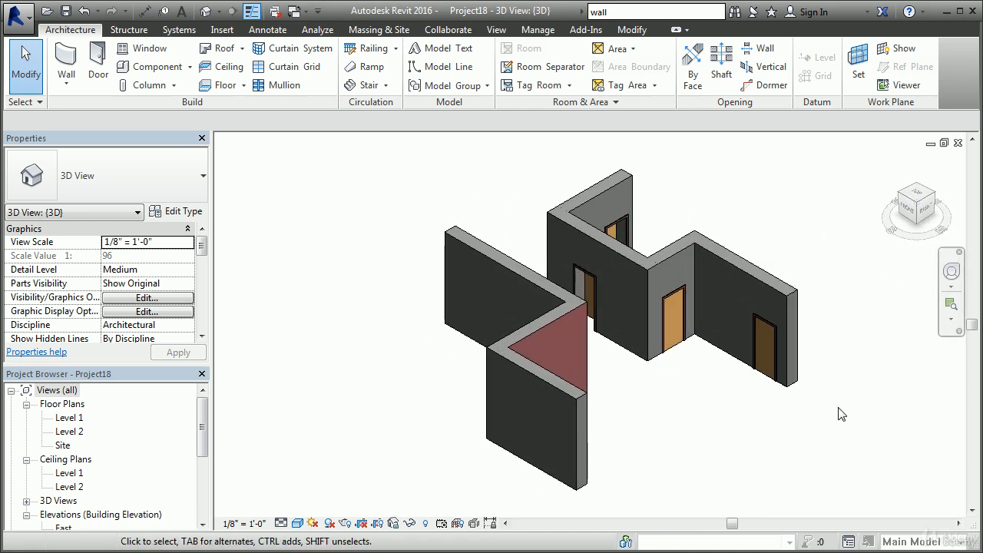
Open the Level 1 floor plan and set its visual style to Shaded.
{"action": "left_click", "coordinate": [74, 419]}
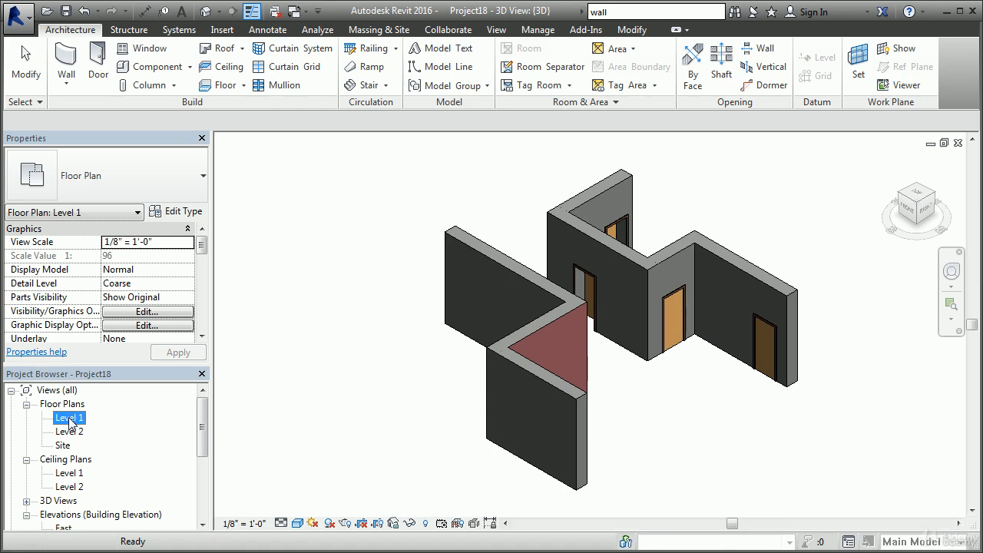
{"action": "double_click", "coordinate": [69, 418]}
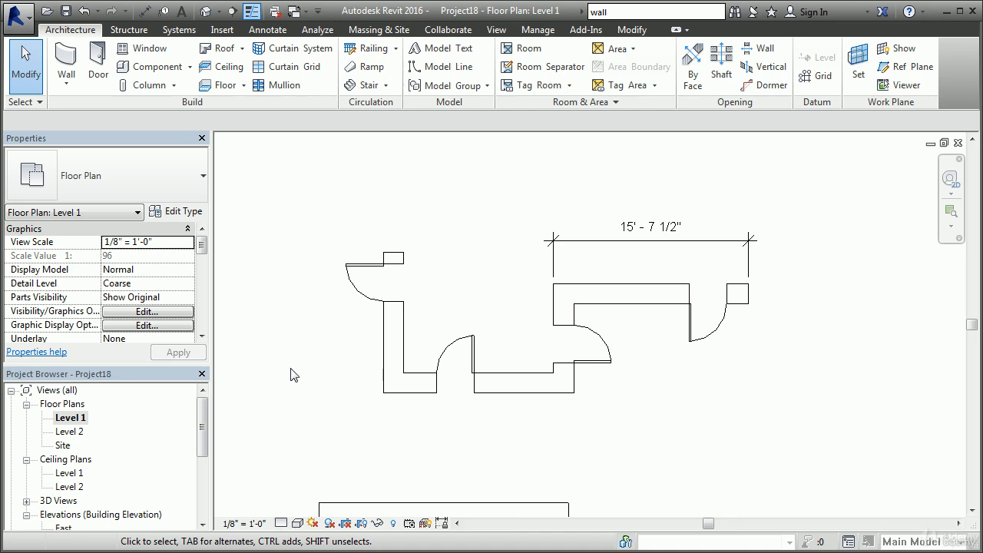
{"action": "left_click", "coordinate": [298, 523]}
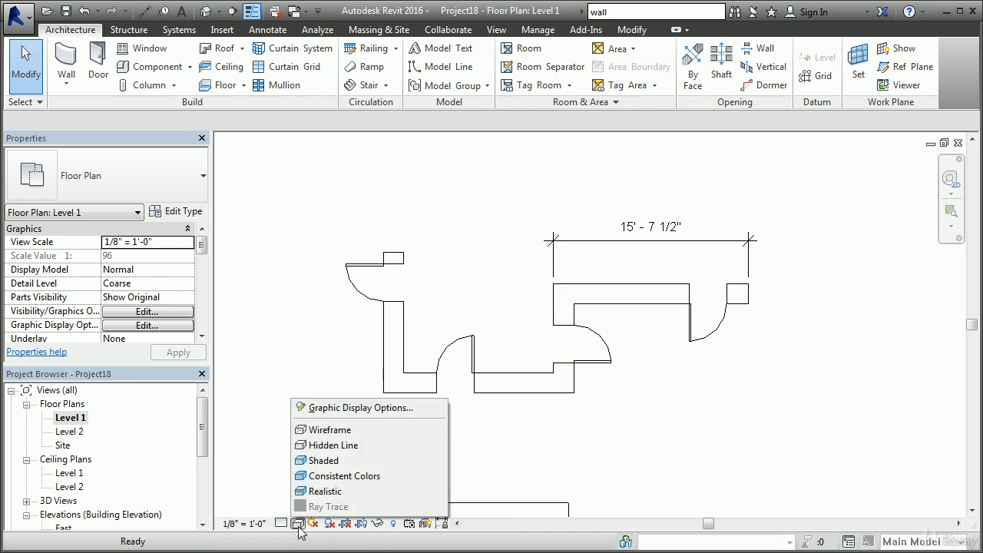
{"action": "left_click", "coordinate": [318, 461]}
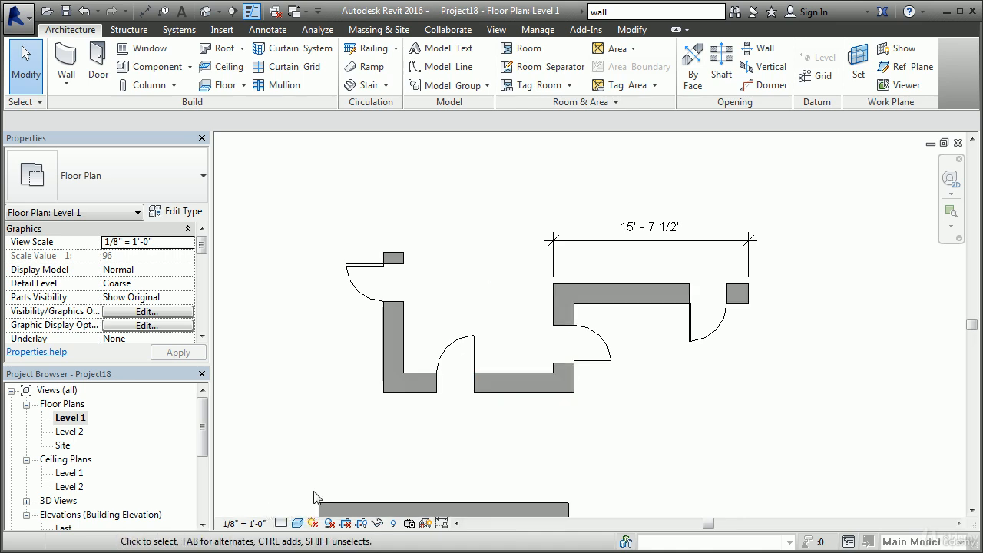
Set the Level 1 floor plan's detail level to Medium.
{"action": "left_click", "coordinate": [282, 523]}
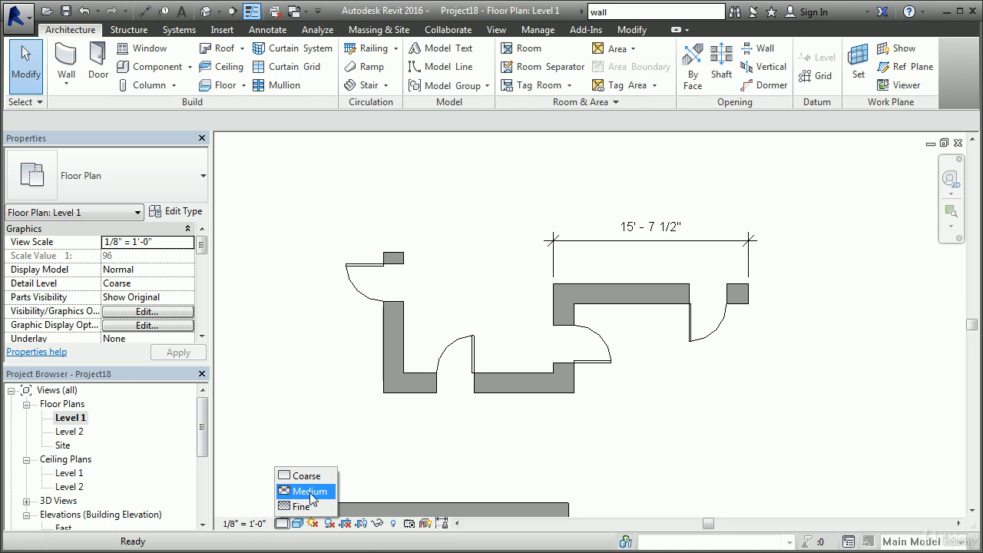
{"action": "left_click", "coordinate": [307, 492]}
{"action": "scroll", "coordinate": [495, 415], "scroll_direction": "up", "scroll_amount": 2}
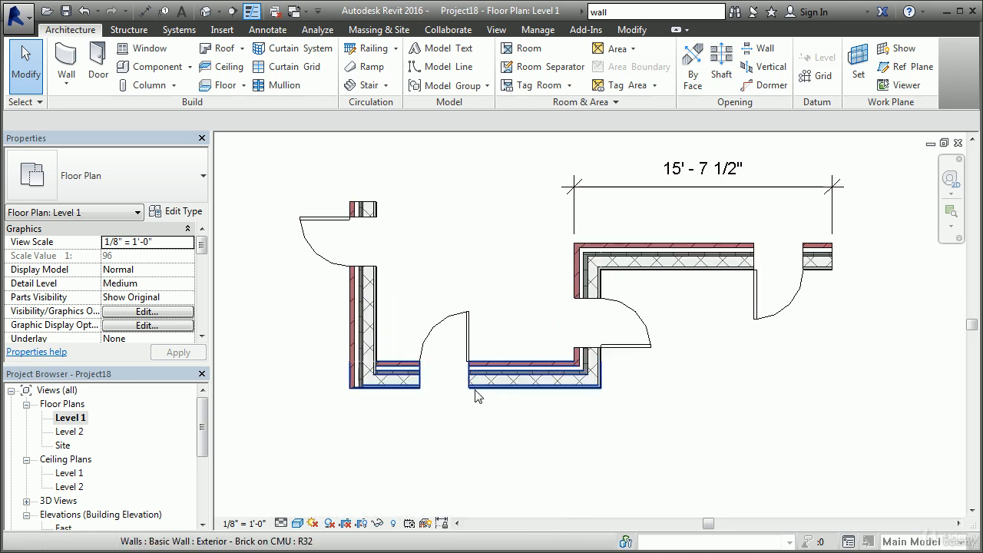
Flip the orientation of the leftmost vertical brick wall so its brick face swaps sides.
{"action": "left_click", "coordinate": [375, 332]}
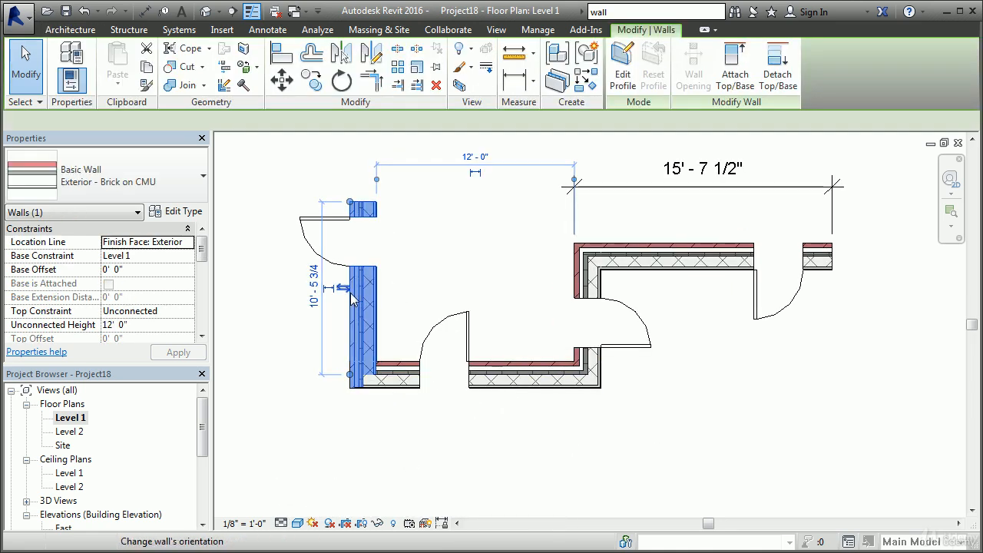
{"action": "left_click", "coordinate": [344, 288]}
{"action": "left_click", "coordinate": [405, 421]}
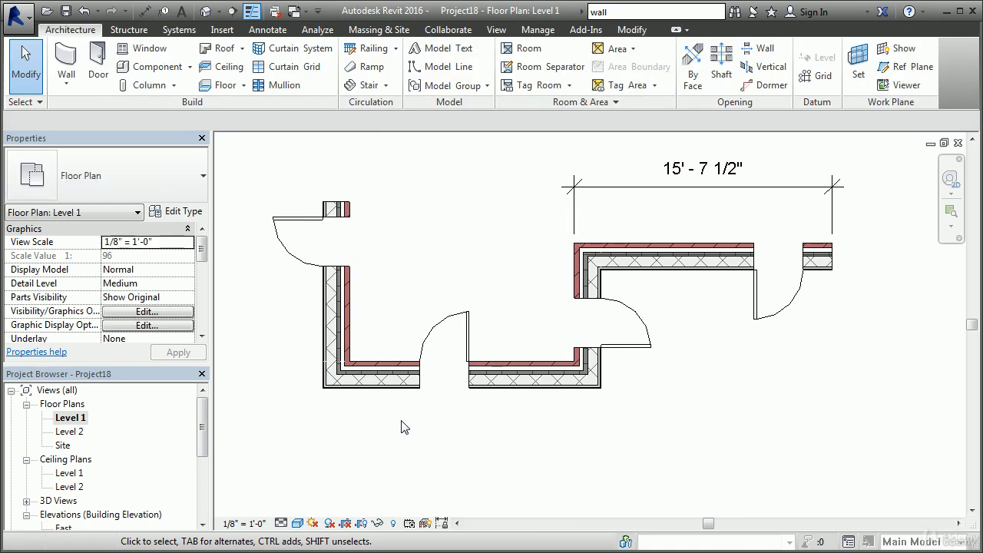
{"action": "scroll", "coordinate": [394, 410], "scroll_direction": "up", "scroll_amount": 2}
{"action": "middle_click_drag", "start_coordinate": [395, 410], "coordinate": [630, 445]}
{"action": "scroll", "coordinate": [352, 442], "scroll_direction": "up", "scroll_amount": 1}
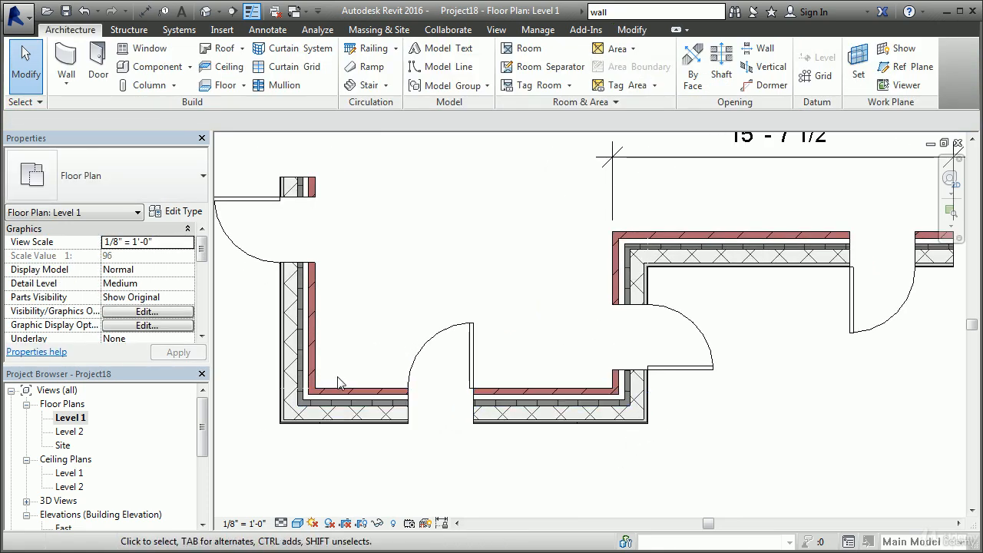
{"action": "middle_click_drag", "start_coordinate": [342, 383], "coordinate": [427, 380]}
{"action": "left_click", "coordinate": [381, 338]}
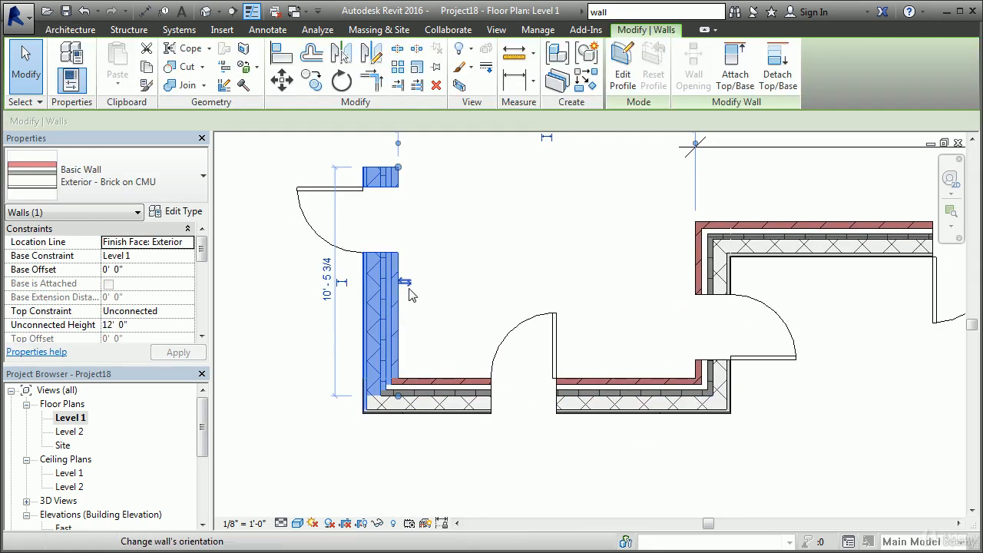
{"action": "left_click", "coordinate": [485, 270]}
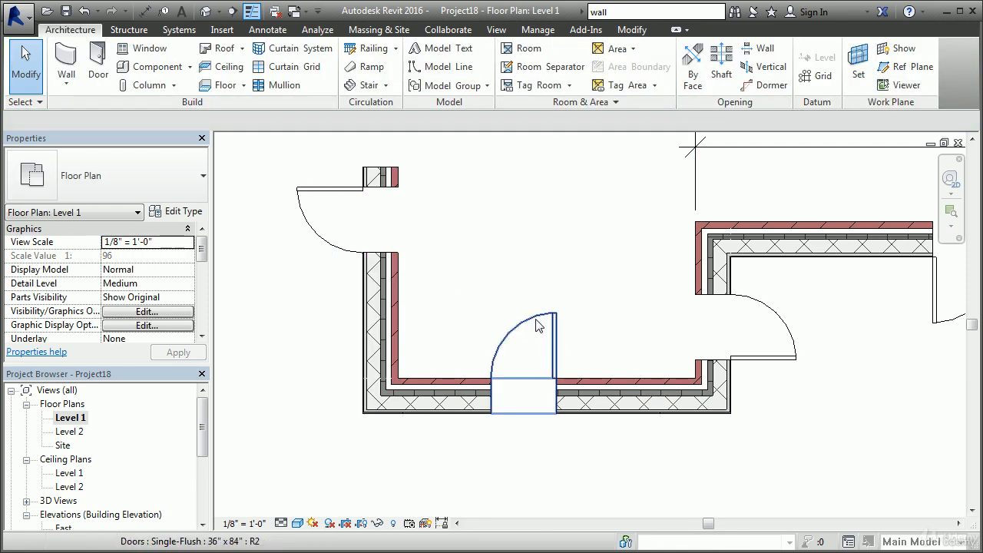
Flip the facing of the door in the lower horizontal wall outward and back, and flip its hand so it hinges on the opposite jamb.
{"action": "left_click", "coordinate": [571, 347]}
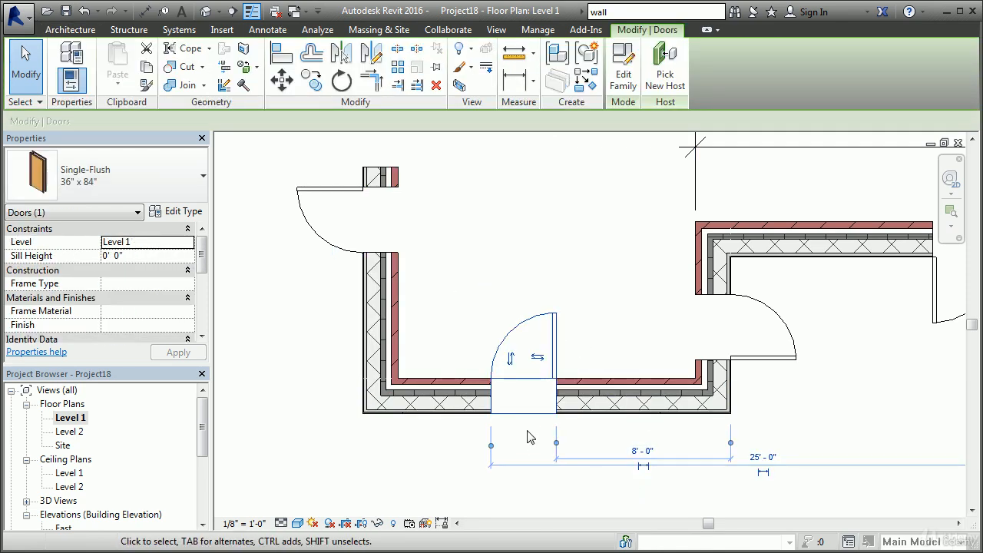
{"action": "scroll", "coordinate": [527, 437], "scroll_direction": "up", "scroll_amount": 3}
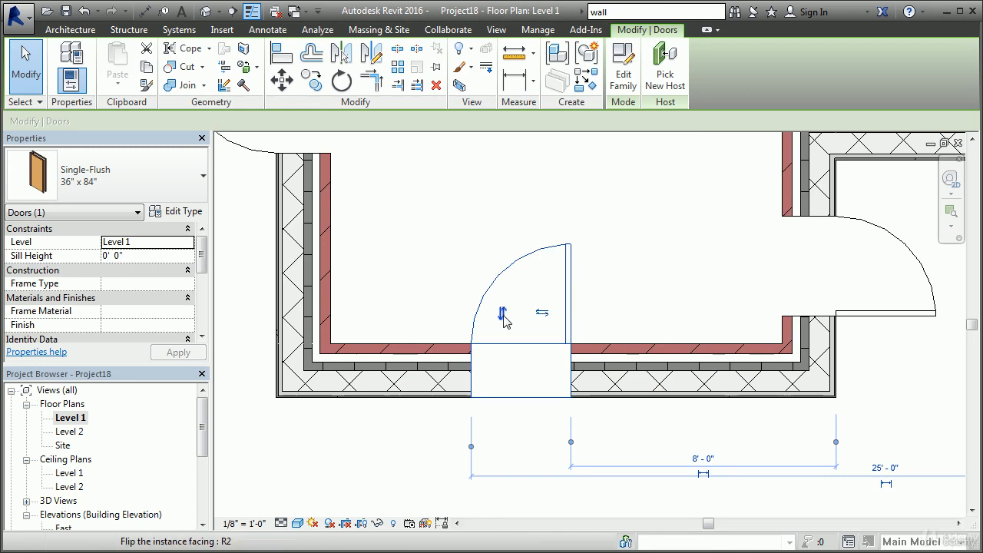
{"action": "left_click", "coordinate": [502, 314]}
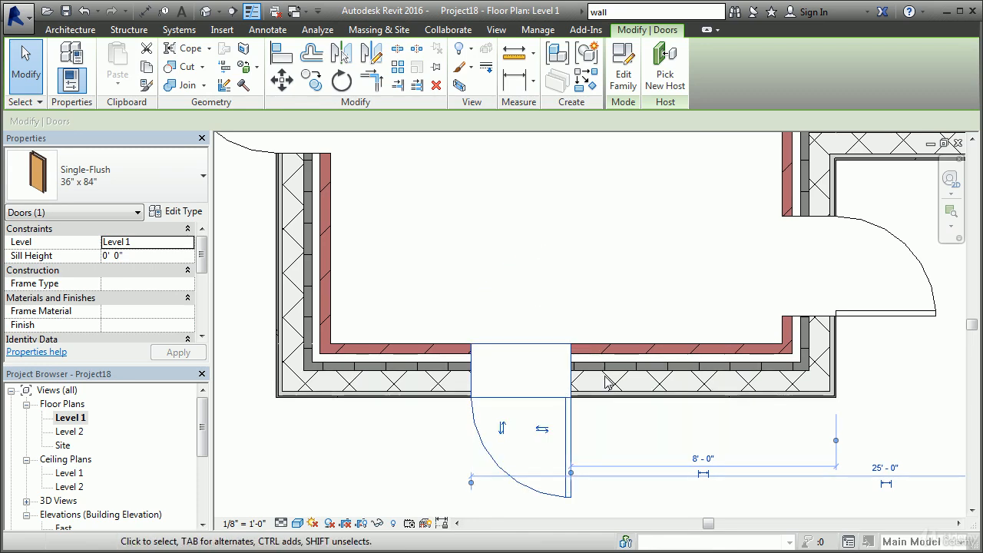
{"action": "left_click", "coordinate": [502, 428]}
{"action": "left_click", "coordinate": [541, 313]}
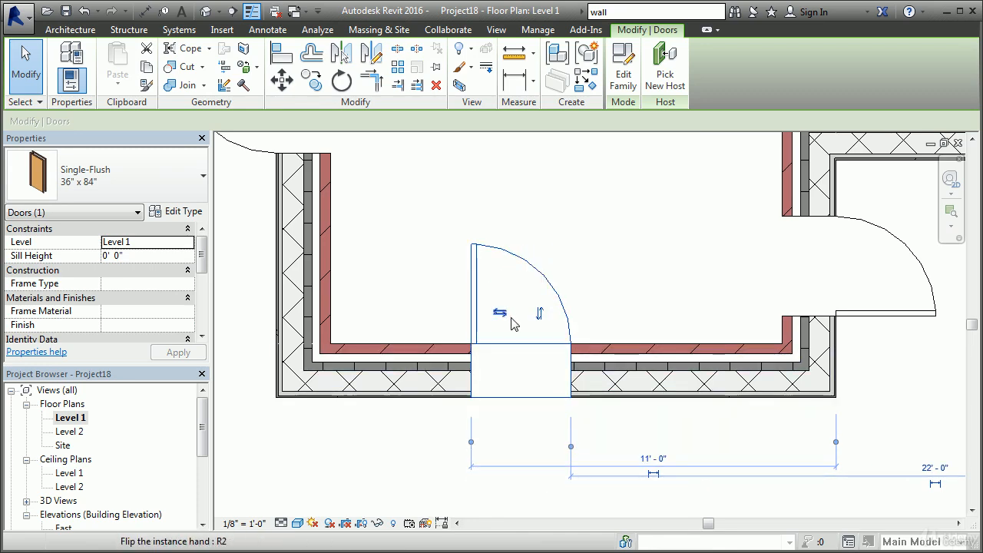
{"action": "scroll", "coordinate": [614, 423], "scroll_direction": "down", "scroll_amount": 2}
{"action": "left_click", "coordinate": [620, 319]}
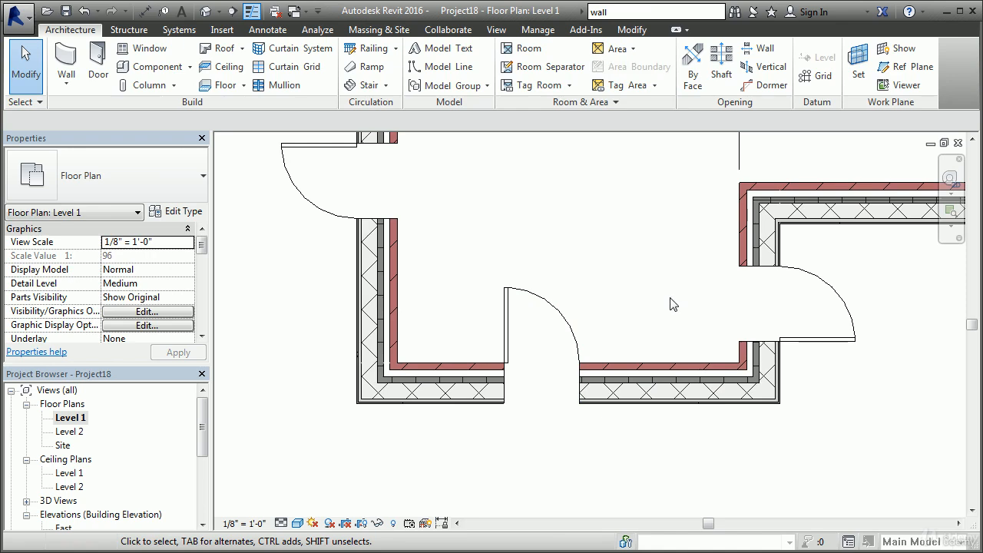
Copy the door in the leftmost wall further down the same wall, leaving a gap of about 1'-4" between the two doors.
{"action": "scroll", "coordinate": [670, 303], "scroll_direction": "down", "scroll_amount": 2}
{"action": "middle_click_drag", "start_coordinate": [669, 302], "coordinate": [559, 330]}
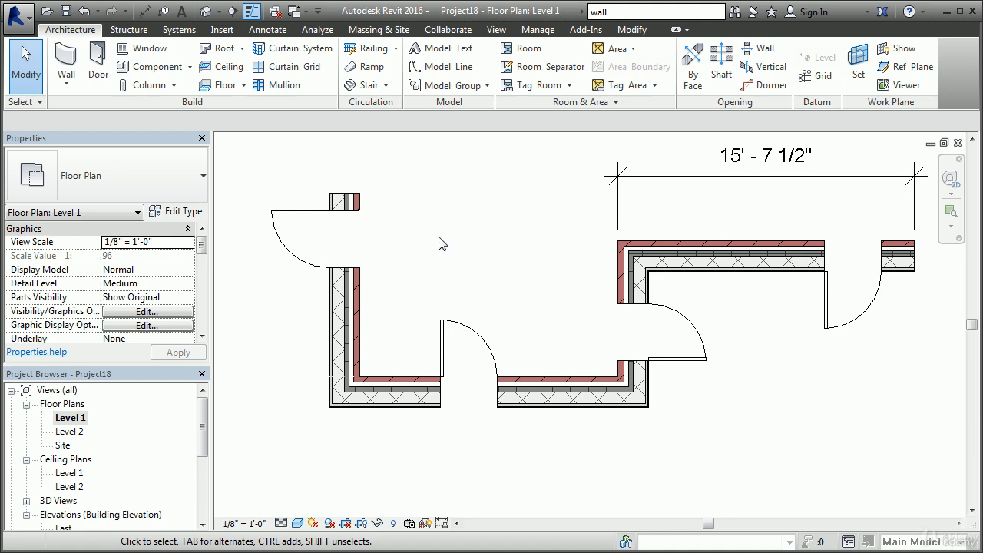
{"action": "left_click", "coordinate": [307, 220]}
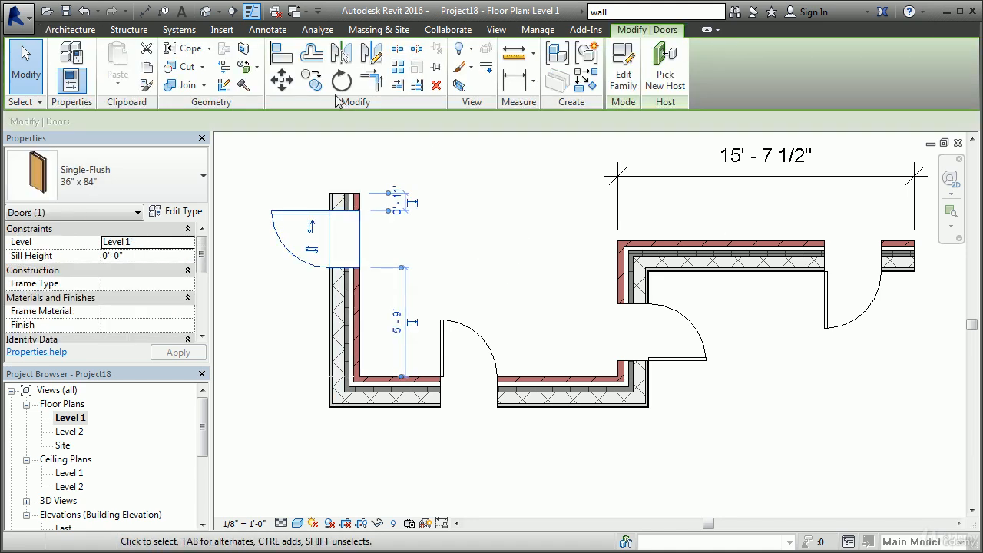
{"action": "left_click", "coordinate": [311, 80]}
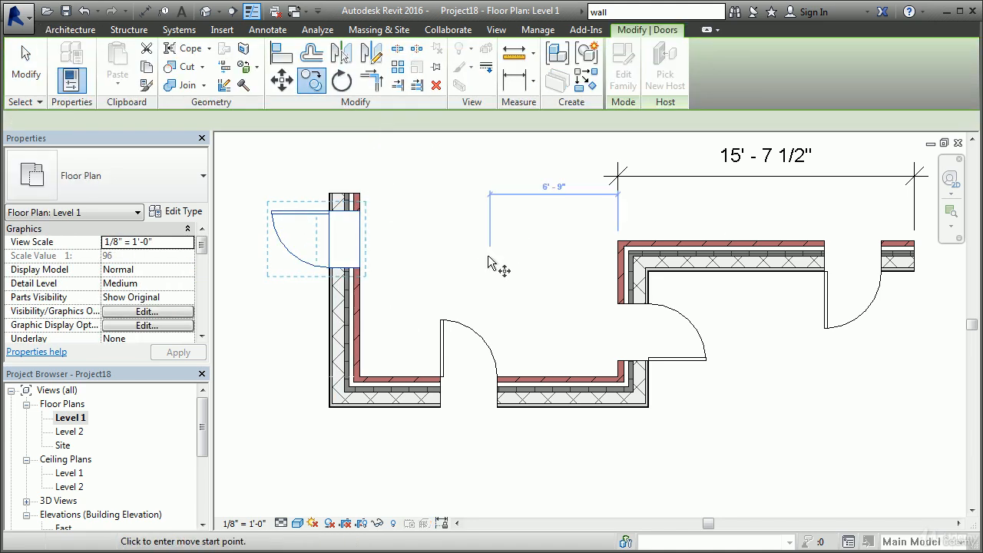
{"action": "left_click", "coordinate": [465, 323]}
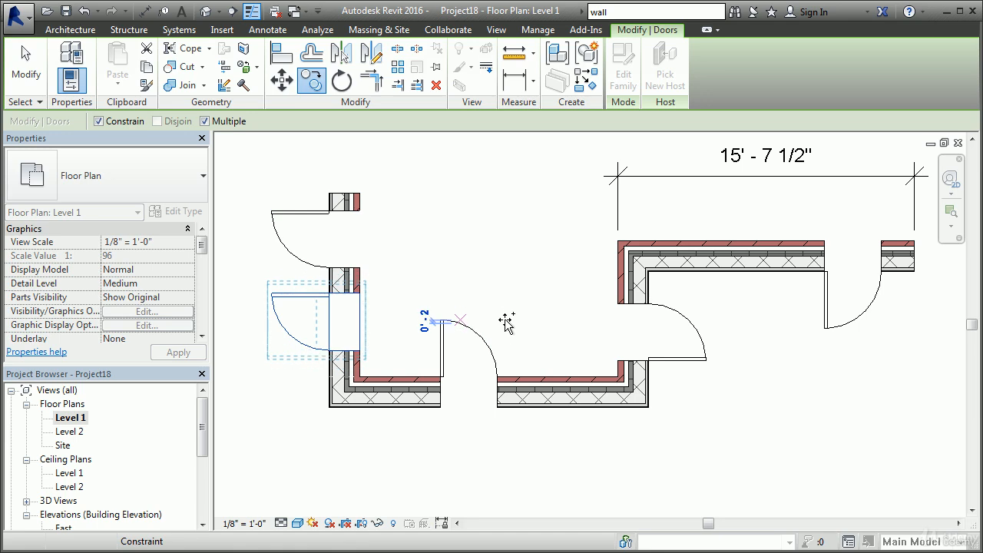
{"action": "key", "text": "Escape"}
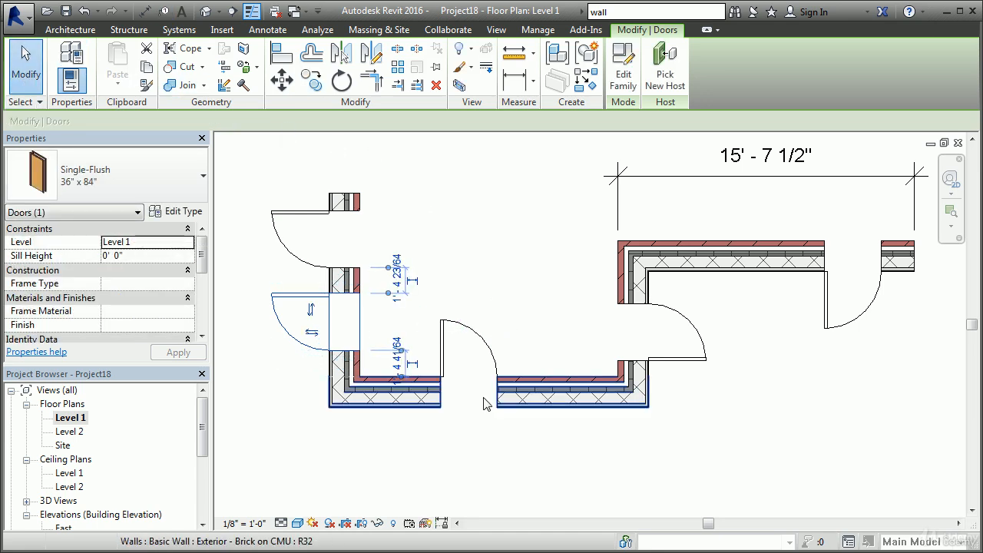
{"action": "left_click", "coordinate": [450, 246]}
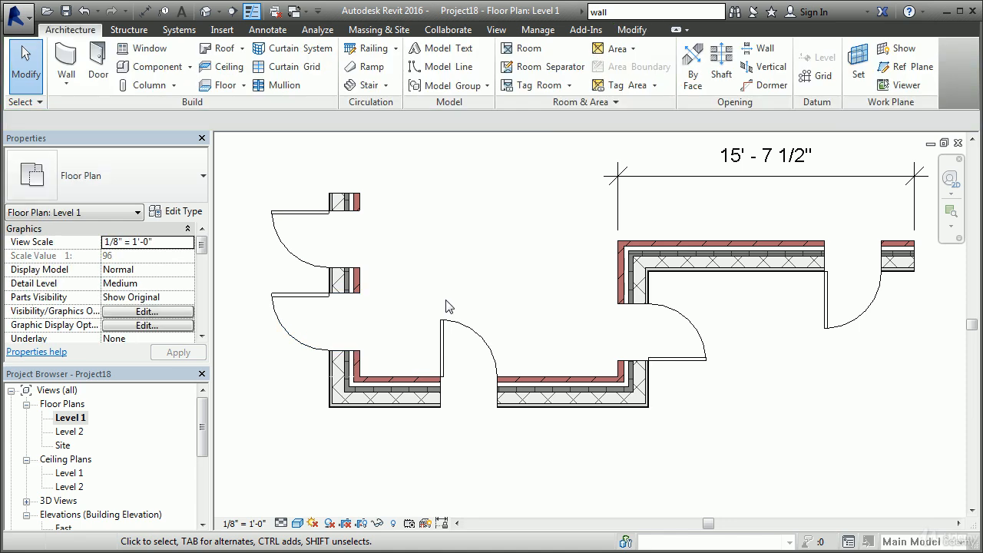
Select the copied door, the lower wall's door and the door in the short vertical wall one after another, and clear the selection.
{"action": "left_click", "coordinate": [313, 307]}
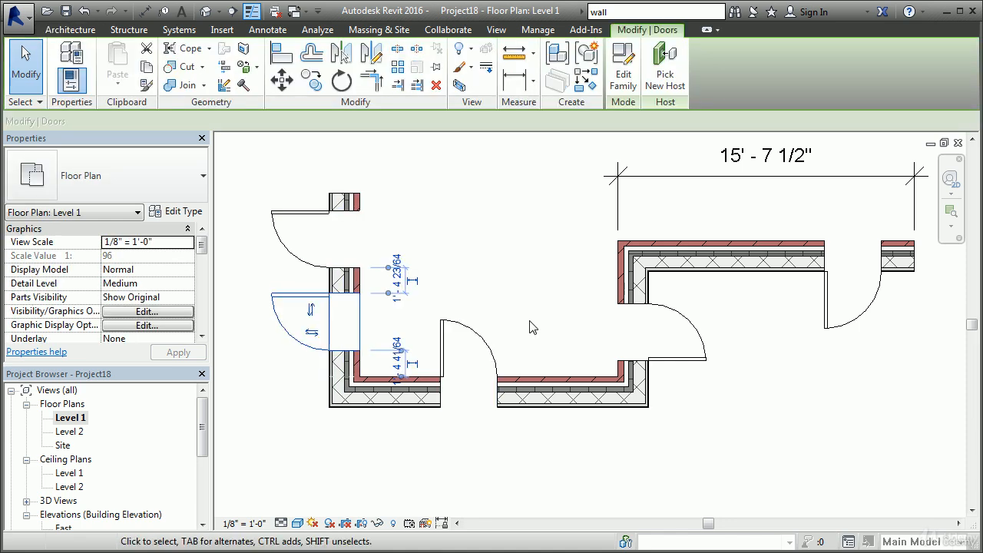
{"action": "left_click", "coordinate": [484, 344]}
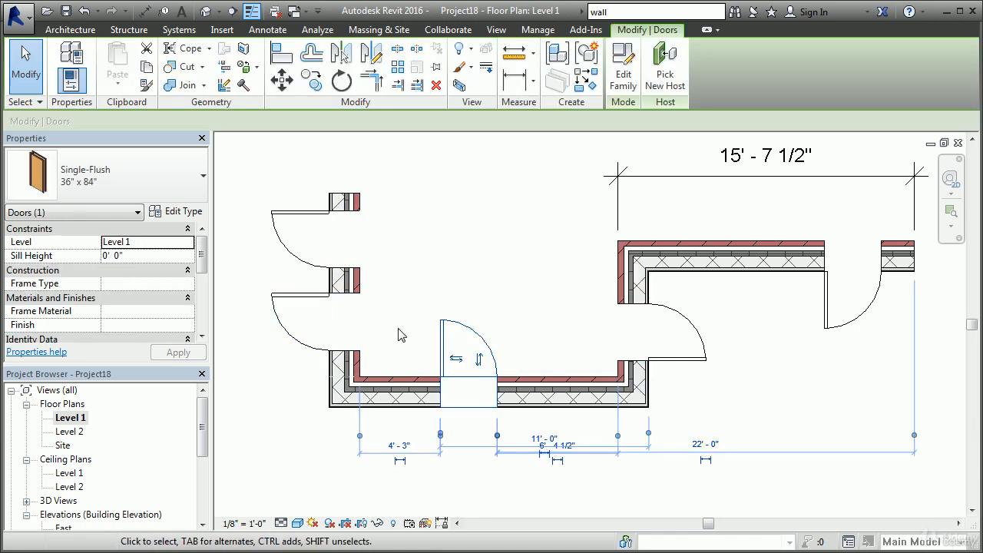
{"action": "left_click", "coordinate": [688, 326]}
{"action": "left_click", "coordinate": [533, 345]}
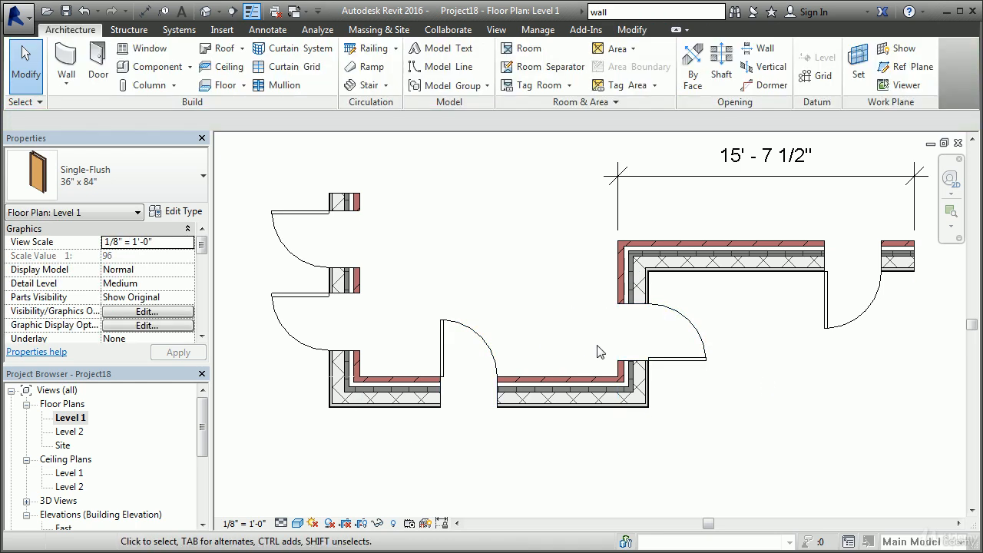
Build one selection of four doors: the short vertical wall's, the lower wall's and both doors in the leftmost wall.
{"action": "left_click", "coordinate": [687, 362]}
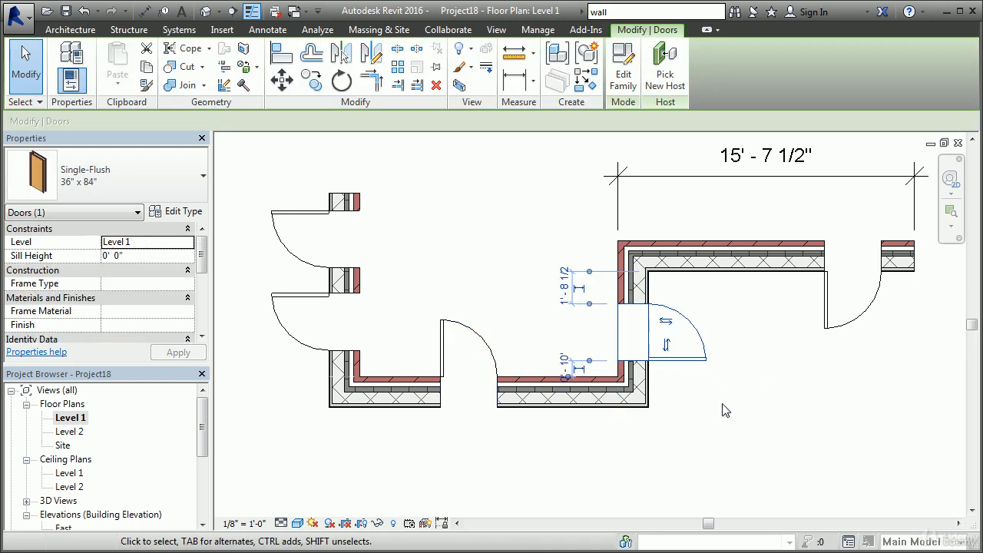
{"action": "left_click", "coordinate": [499, 347], "text": "ctrl"}
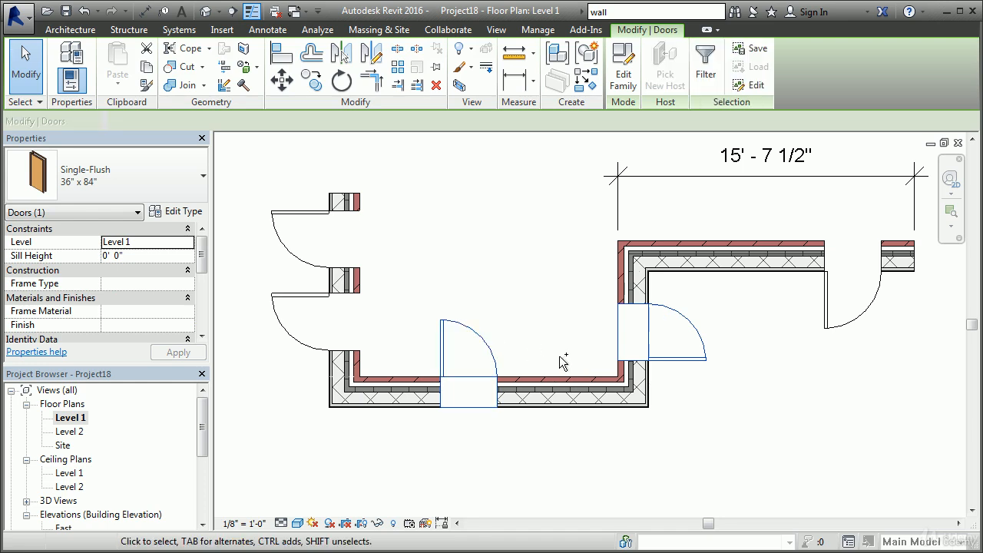
{"action": "left_click", "coordinate": [309, 301], "text": "ctrl"}
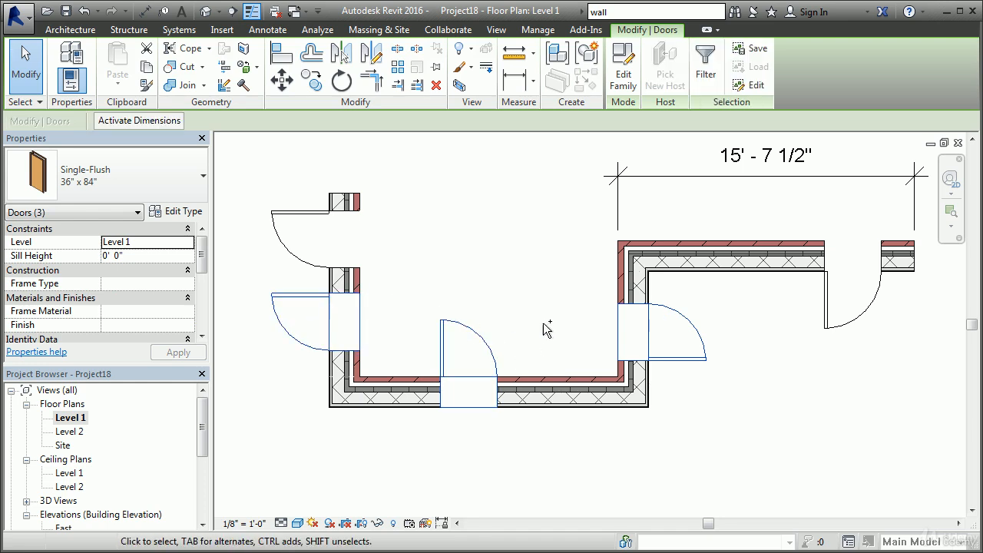
{"action": "left_click", "coordinate": [354, 200], "text": "ctrl"}
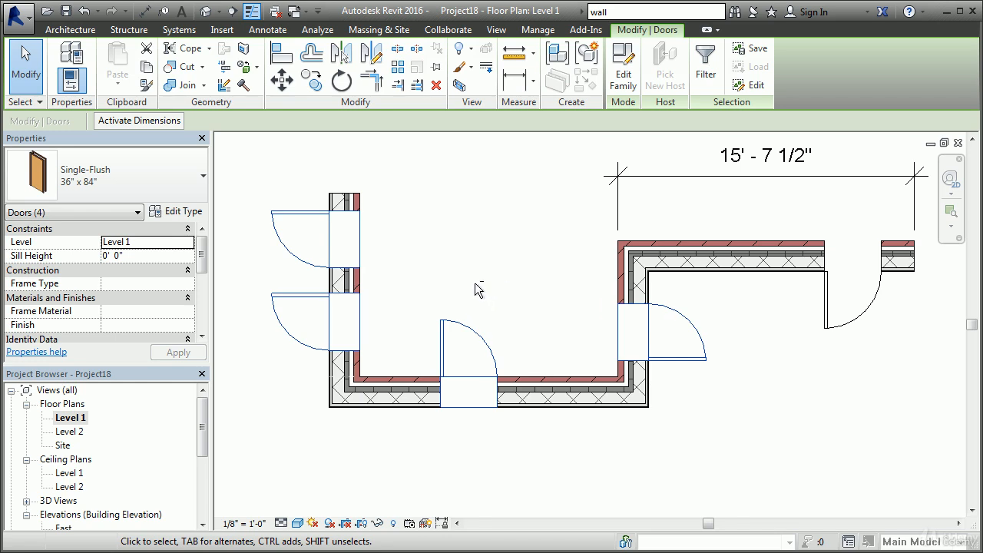
Remove the four selected doors from the selection one at a time, starting with the two in the leftmost wall.
{"action": "left_click", "coordinate": [345, 302], "text": "shift"}
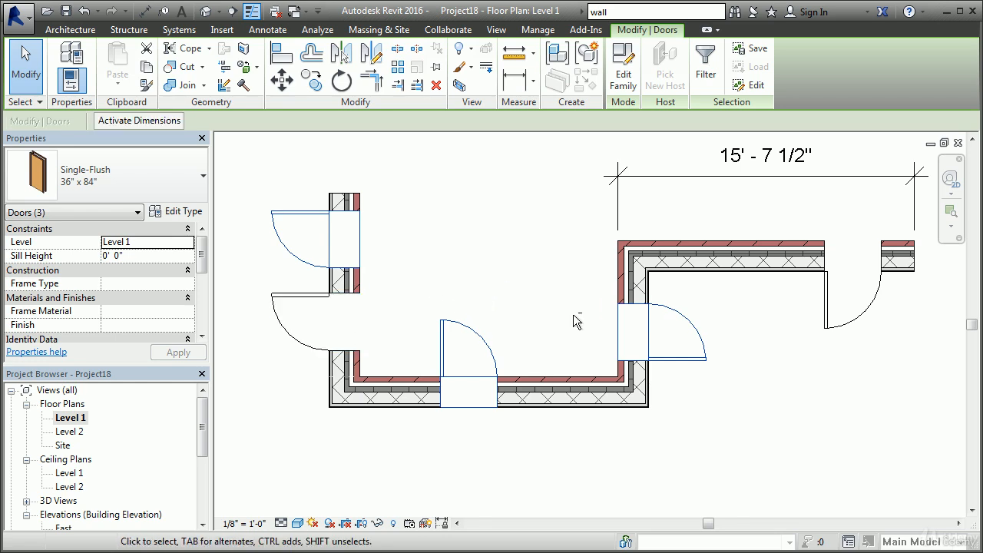
{"action": "left_click", "coordinate": [307, 259], "text": "shift"}
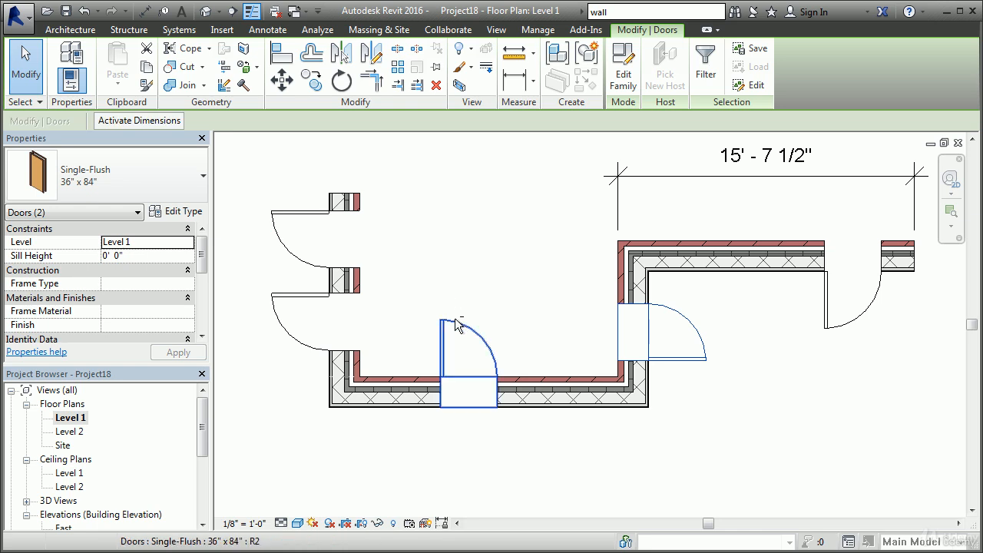
{"action": "left_click", "coordinate": [469, 323], "text": "shift"}
{"action": "left_click", "coordinate": [676, 311], "text": "shift"}
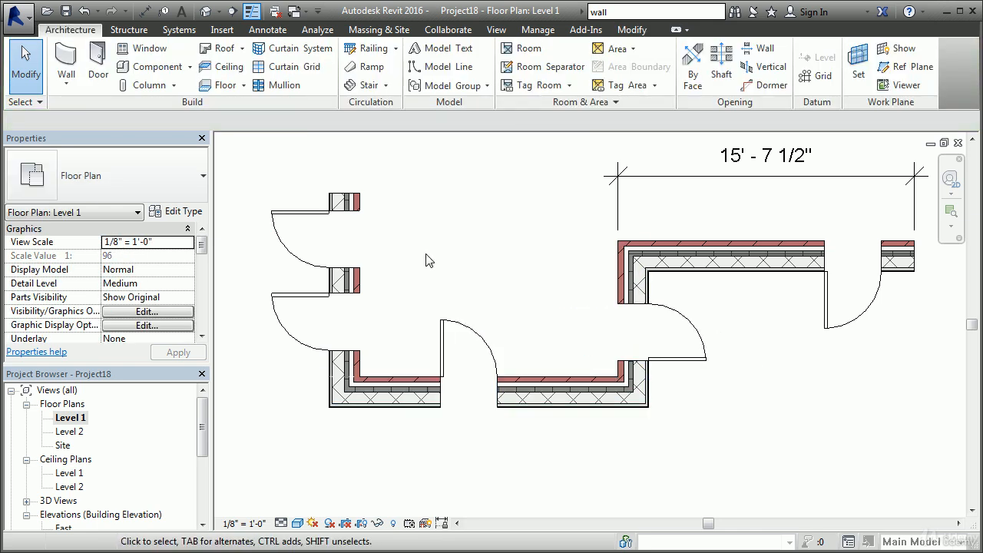
Delete the lower of the two doors in the leftmost wall.
{"action": "left_click", "coordinate": [315, 306]}
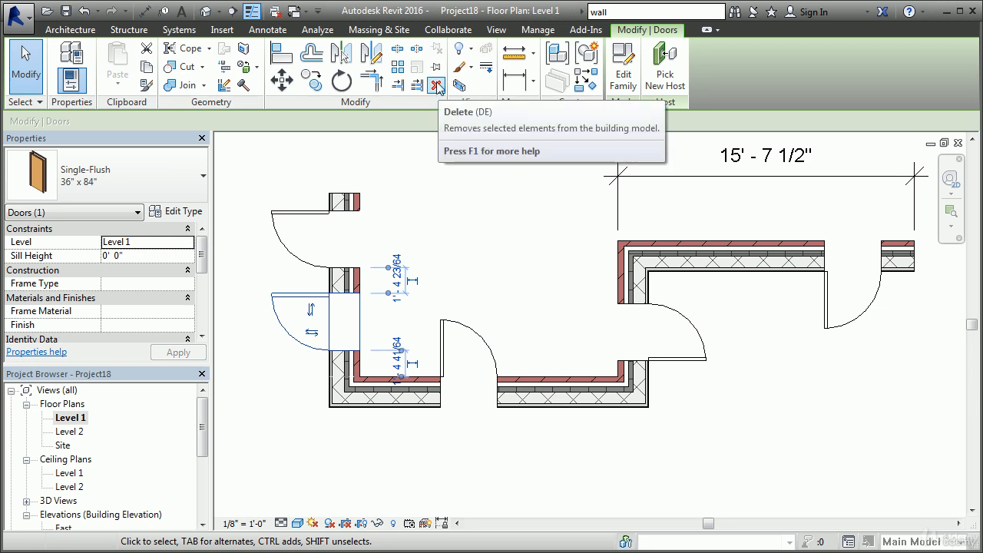
{"action": "key", "text": "Delete"}
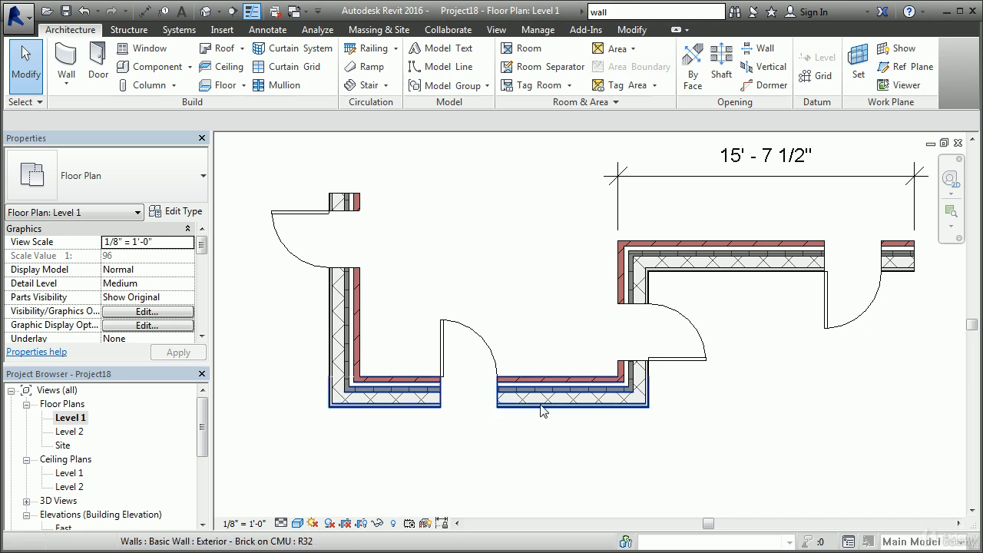
Copy the door in the lower horizontal wall 4' 9" to the right along the same wall.
{"action": "left_click", "coordinate": [470, 360]}
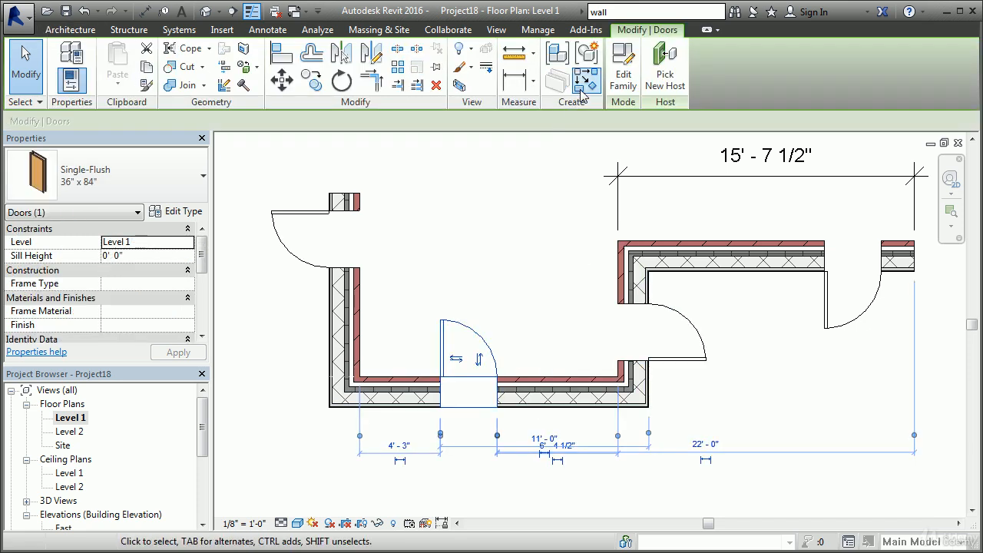
{"action": "left_click", "coordinate": [311, 80]}
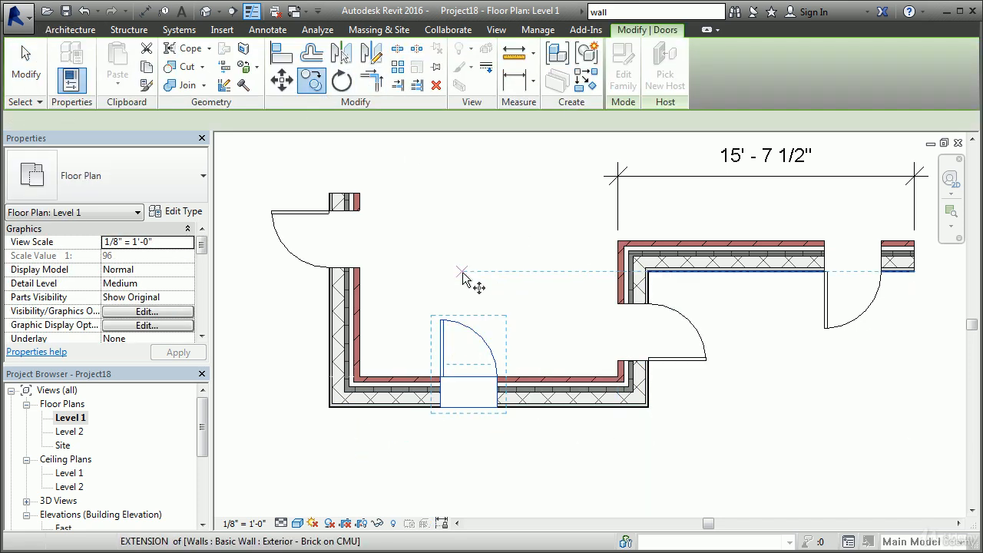
{"action": "left_click", "coordinate": [463, 278]}
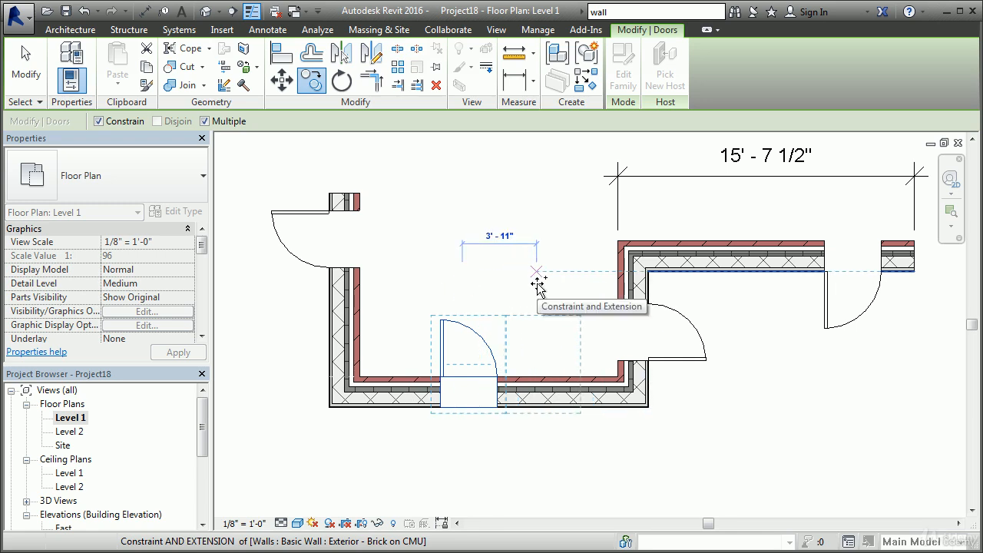
{"action": "type", "text": "4"}
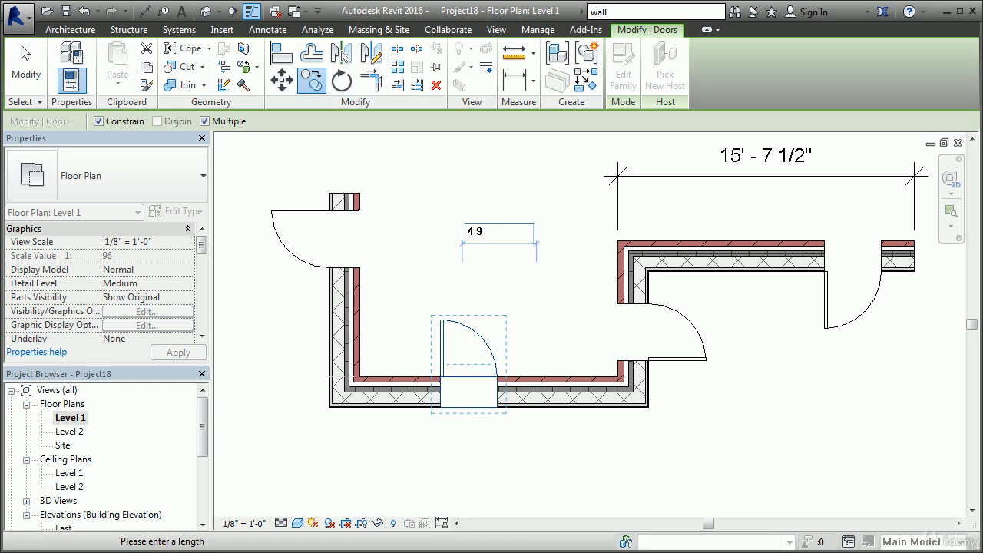
{"action": "type", "text": " 9"}
{"action": "key", "text": "Return"}
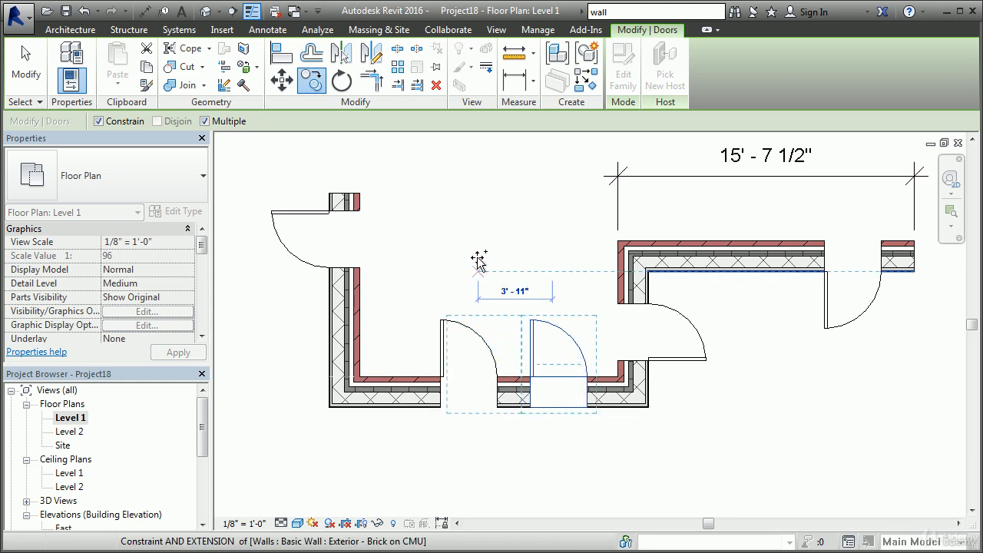
Move the door in the leftmost wall 4" down along the wall.
{"action": "key", "text": "Escape"}
{"action": "key", "text": "Escape"}
{"action": "scroll", "coordinate": [377, 262], "scroll_direction": "up", "scroll_amount": 1}
{"action": "middle_click_drag", "start_coordinate": [377, 261], "coordinate": [567, 292]}
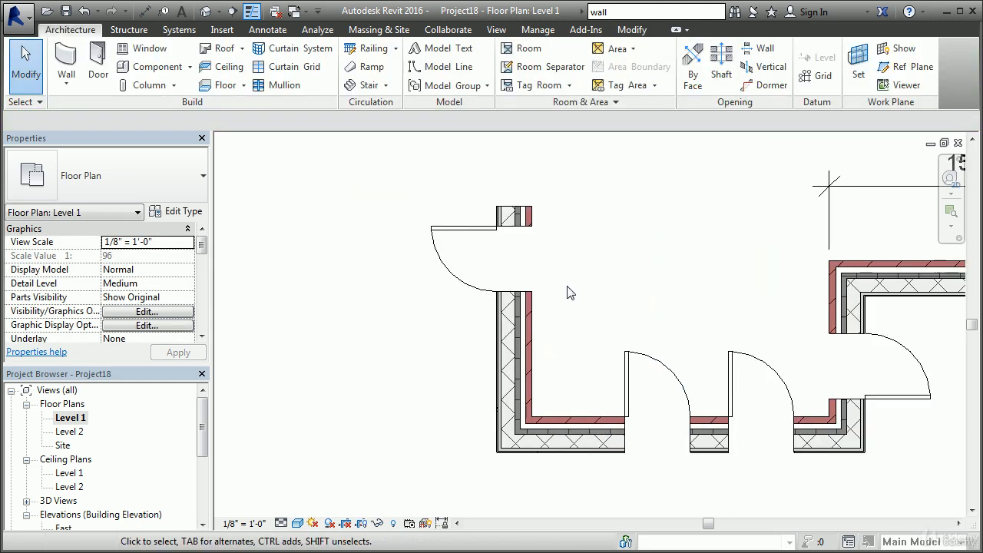
{"action": "left_click", "coordinate": [454, 236]}
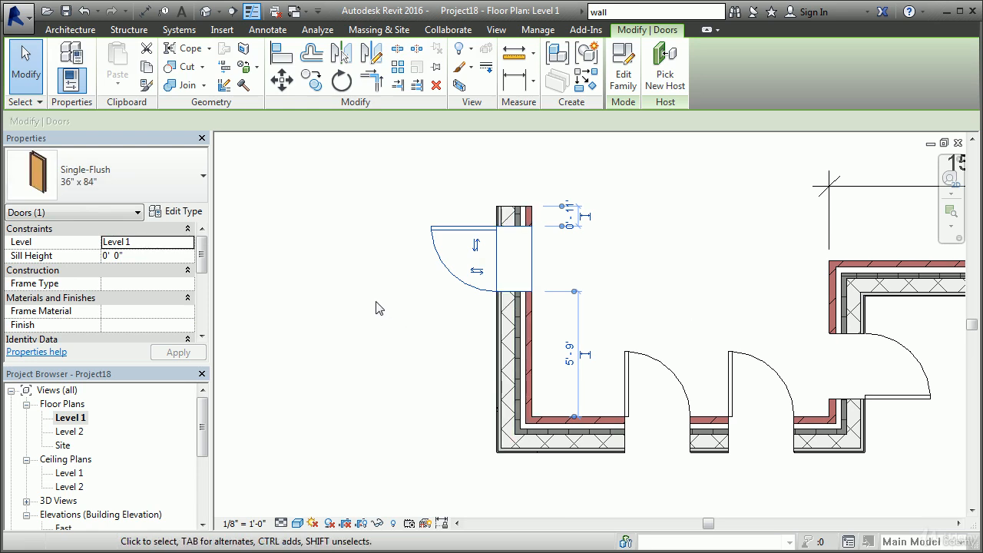
{"action": "scroll", "coordinate": [608, 247], "scroll_direction": "up", "scroll_amount": 2}
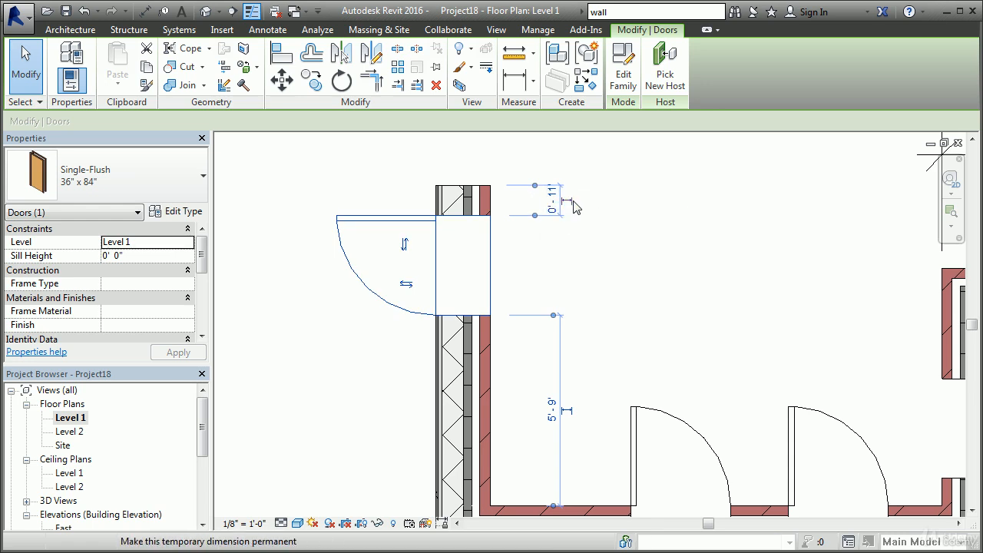
{"action": "left_click", "coordinate": [281, 79]}
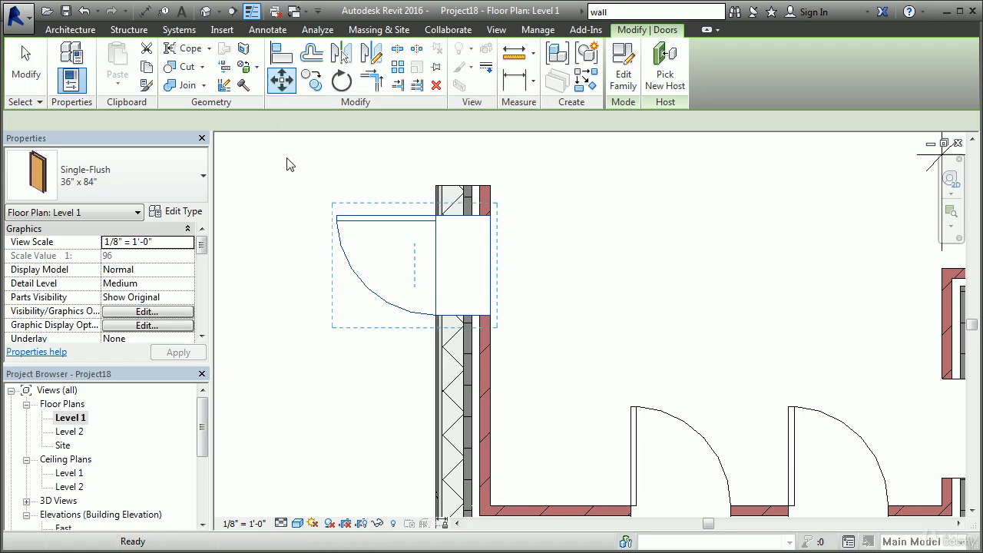
{"action": "left_click", "coordinate": [281, 256]}
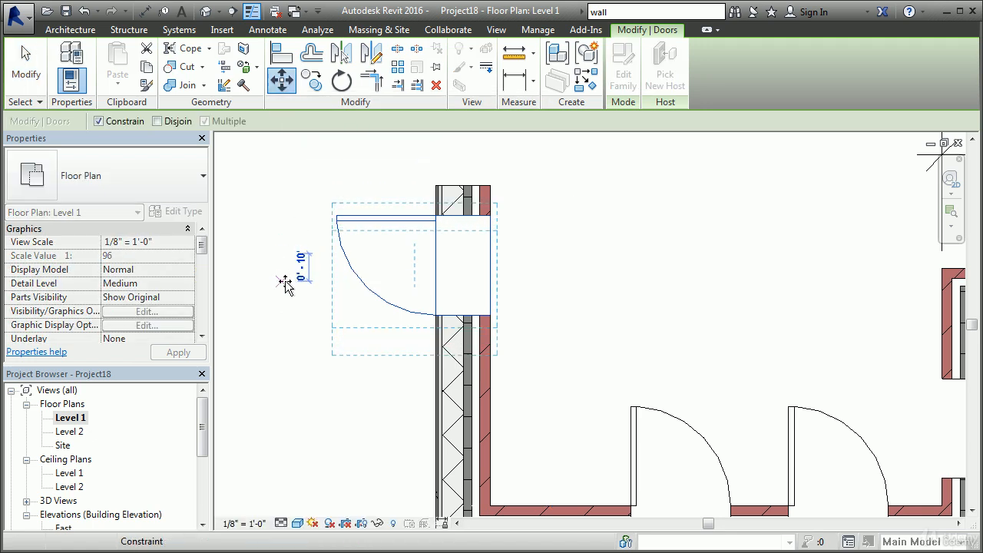
{"action": "scroll", "coordinate": [284, 284], "scroll_direction": "up", "scroll_amount": 2}
{"action": "scroll", "coordinate": [291, 284], "scroll_direction": "up", "scroll_amount": 2}
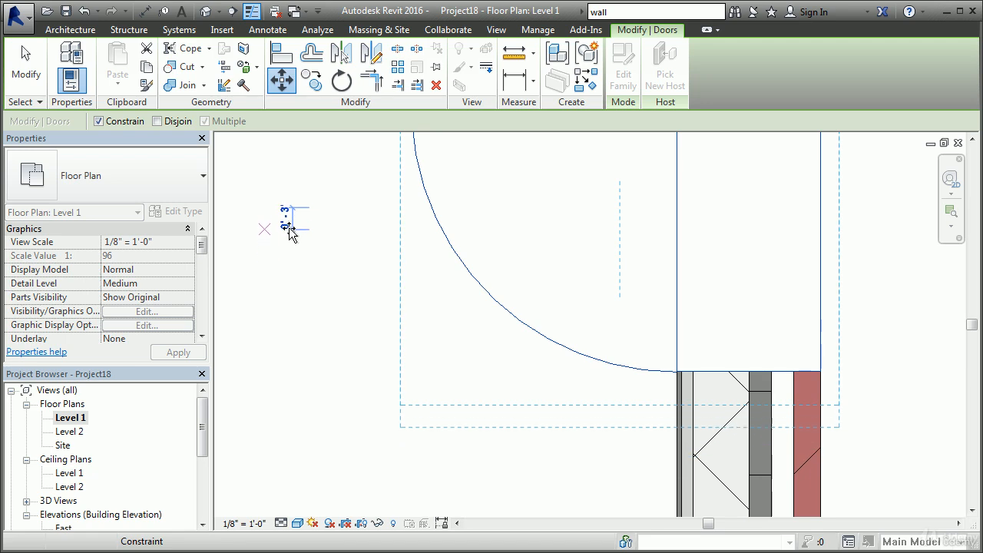
{"action": "scroll", "coordinate": [288, 265], "scroll_direction": "down", "scroll_amount": 1}
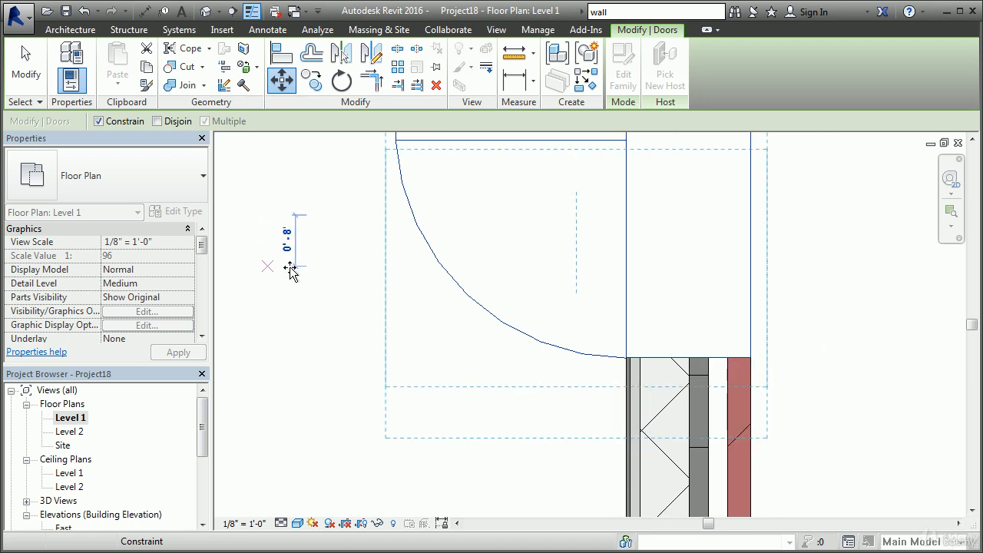
{"action": "type", "text": "4"}
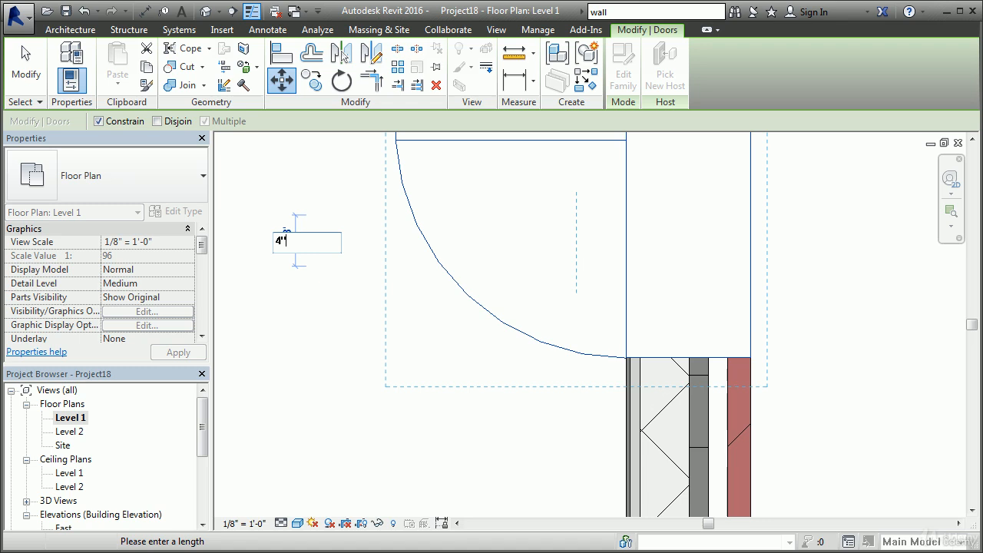
{"action": "key", "text": "Return"}
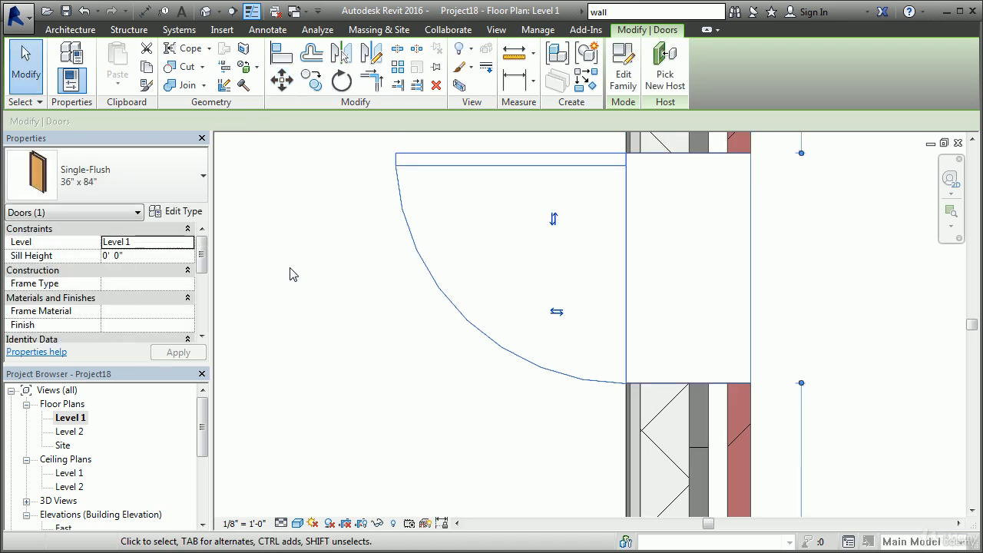
Set the leftmost wall's door to 9' from the wall's upper end using its temporary dimension.
{"action": "scroll", "coordinate": [498, 310], "scroll_direction": "down", "scroll_amount": 2}
{"action": "middle_click_drag", "start_coordinate": [544, 297], "coordinate": [440, 319]}
{"action": "scroll", "coordinate": [606, 263], "scroll_direction": "up", "scroll_amount": 1}
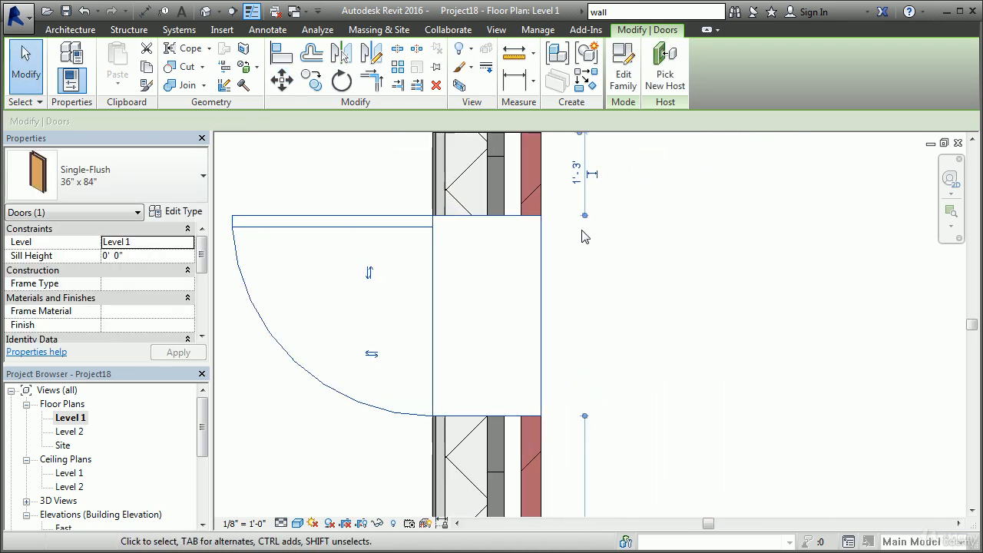
{"action": "middle_click_drag", "start_coordinate": [600, 260], "coordinate": [783, 362]}
{"action": "middle_click_drag", "start_coordinate": [838, 392], "coordinate": [661, 329]}
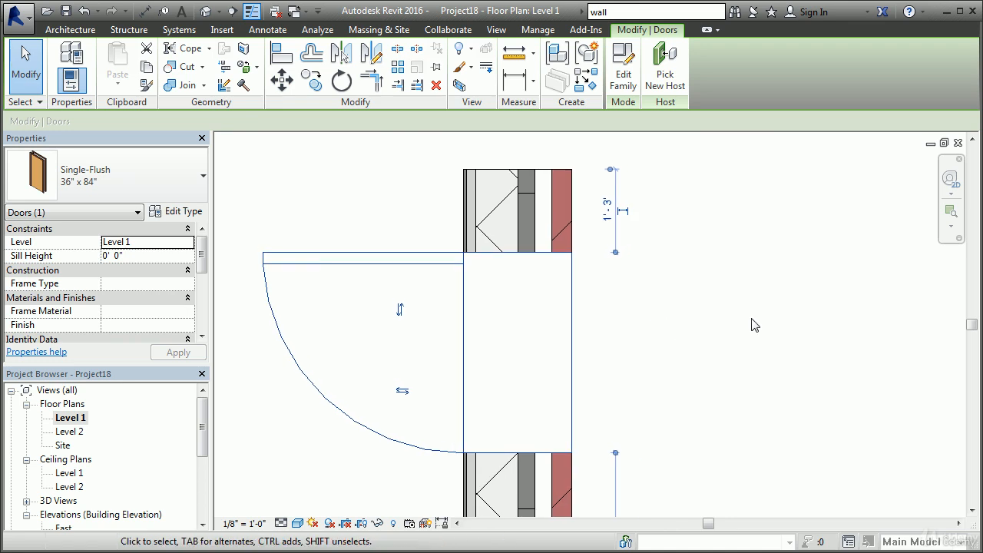
{"action": "left_click", "coordinate": [609, 213]}
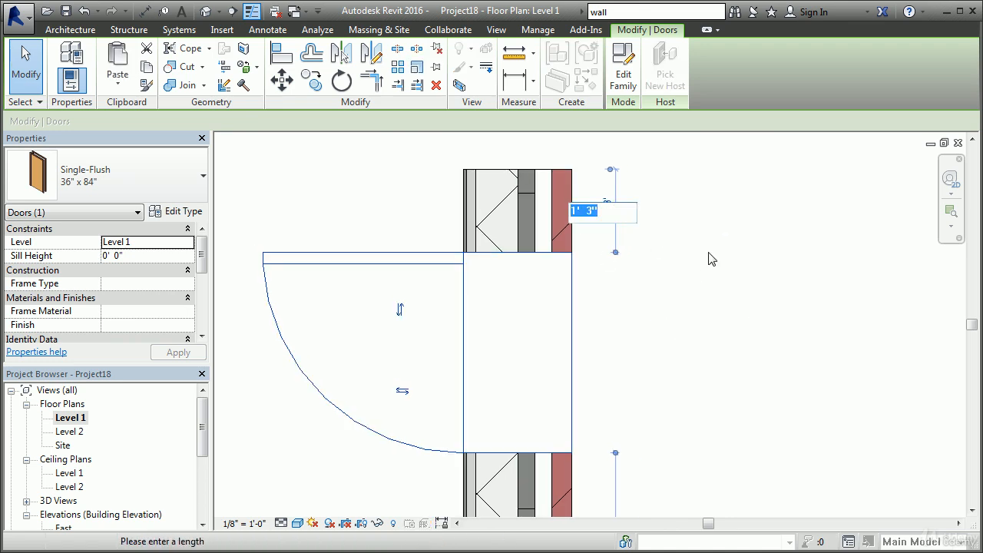
{"action": "type", "text": "9'"}
{"action": "key", "text": "Return"}
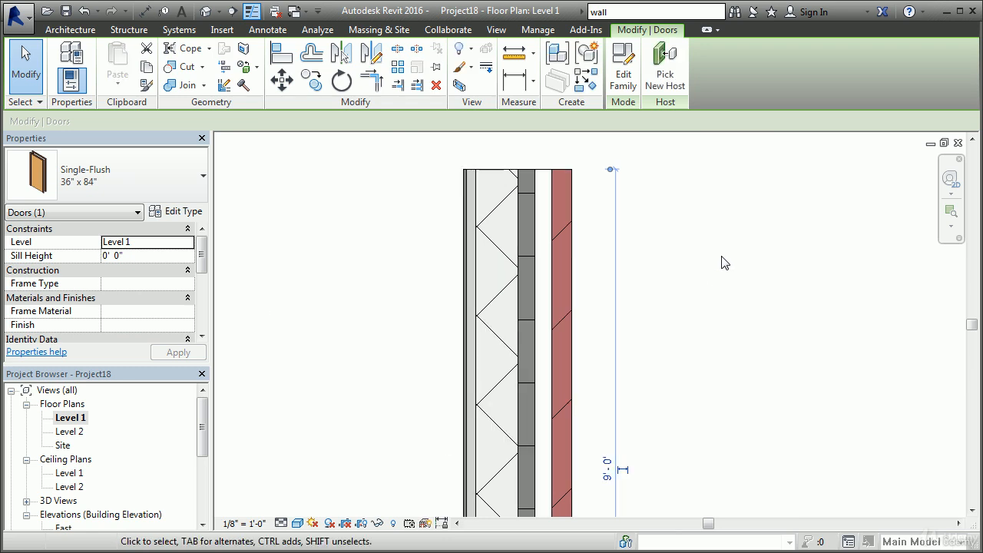
Change the temporary dimension between the wall's upper end and the door to 1.5 ft.
{"action": "scroll", "coordinate": [719, 290], "scroll_direction": "down", "scroll_amount": 2}
{"action": "middle_click_drag", "start_coordinate": [719, 289], "coordinate": [601, 248]}
{"action": "scroll", "coordinate": [600, 248], "scroll_direction": "down", "scroll_amount": 1}
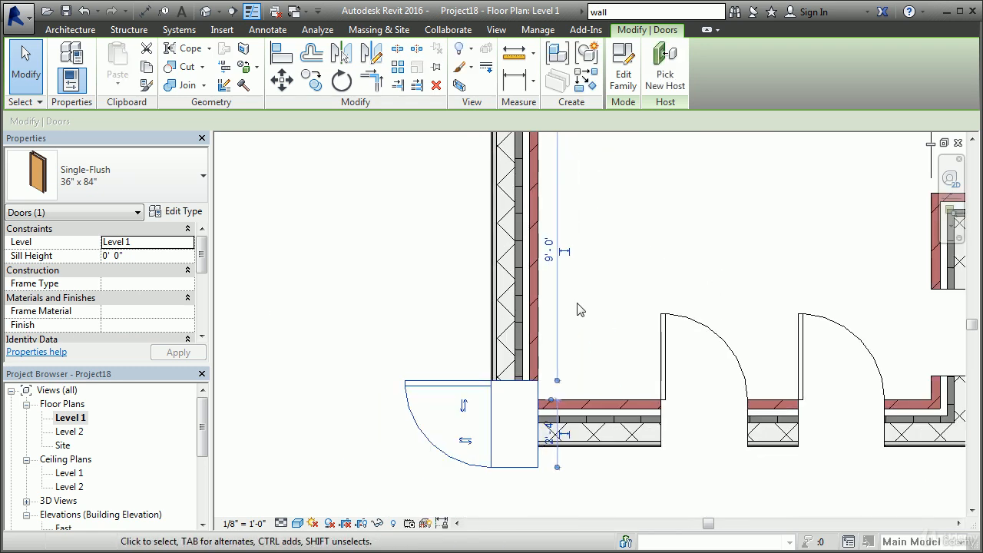
{"action": "left_click", "coordinate": [551, 253]}
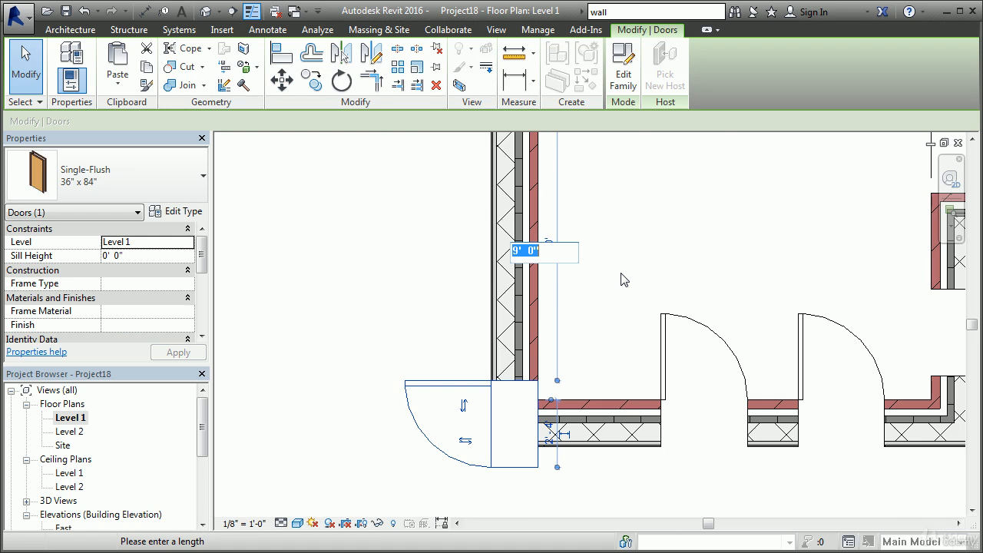
{"action": "type", "text": "1.5"}
{"action": "key", "text": "Return"}
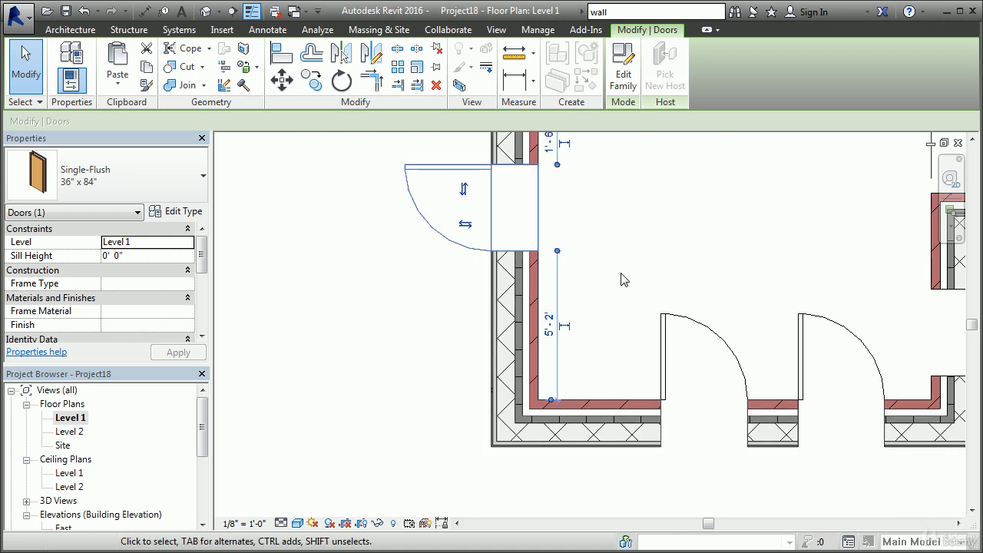
Set the distance from the leftmost wall's upper end to its door to 2.5 ft.
{"action": "middle_click_drag", "start_coordinate": [588, 195], "coordinate": [552, 289]}
{"action": "scroll", "coordinate": [553, 288], "scroll_direction": "up", "scroll_amount": 1}
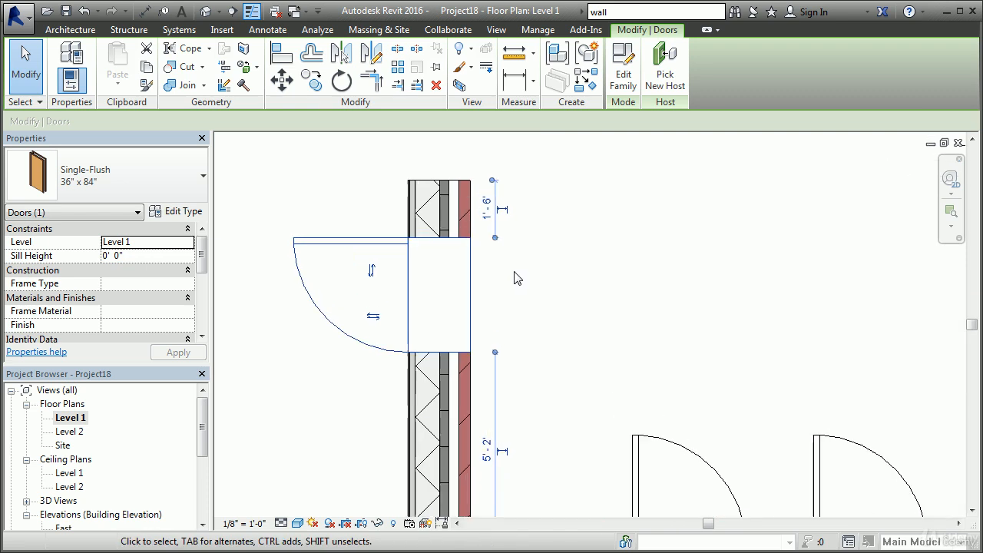
{"action": "left_click", "coordinate": [485, 220]}
{"action": "type", "text": "2.5"}
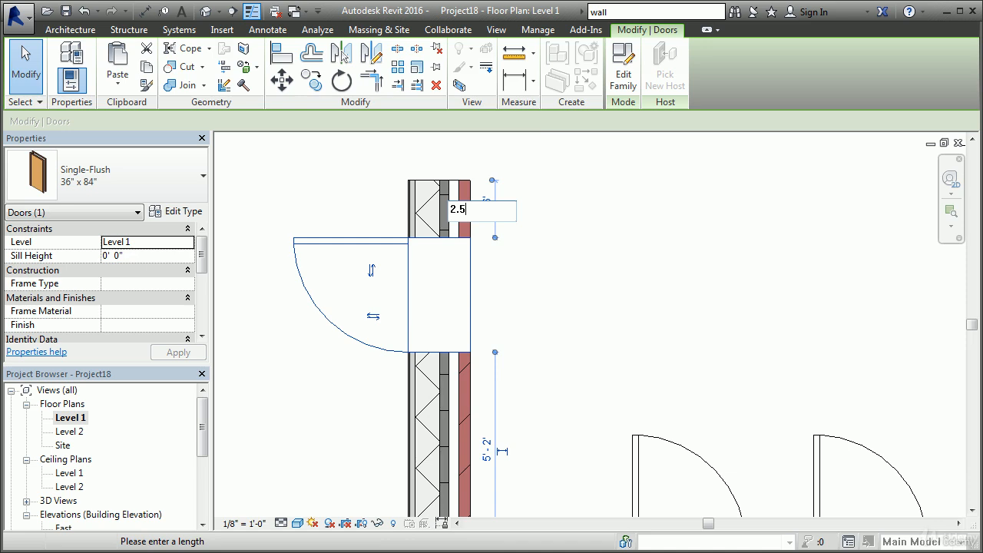
{"action": "key", "text": "Return"}
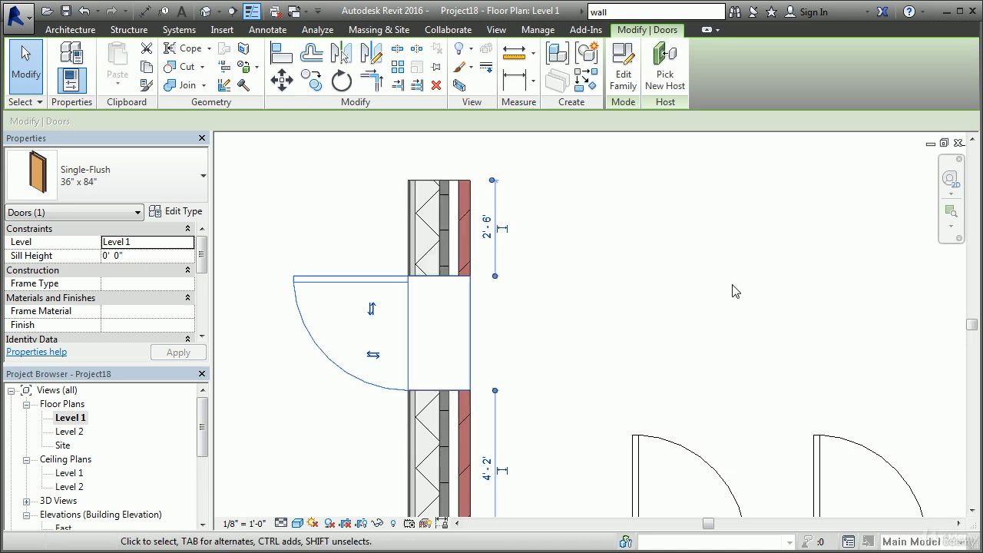
Set the door's distance from the wall's upper end to 1' 6" and back to 2' 6", entered as feet and inches.
{"action": "left_click", "coordinate": [489, 235]}
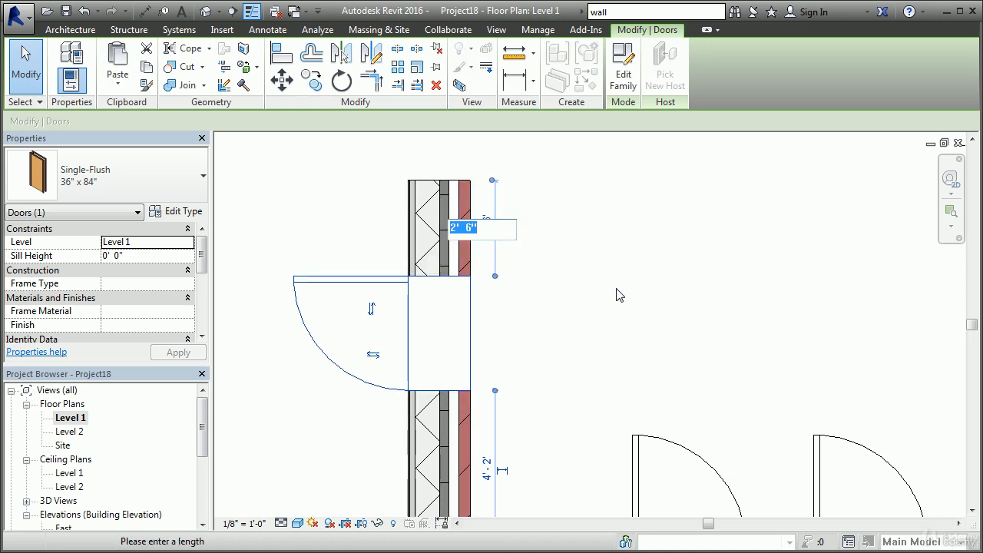
{"action": "type", "text": "1'"}
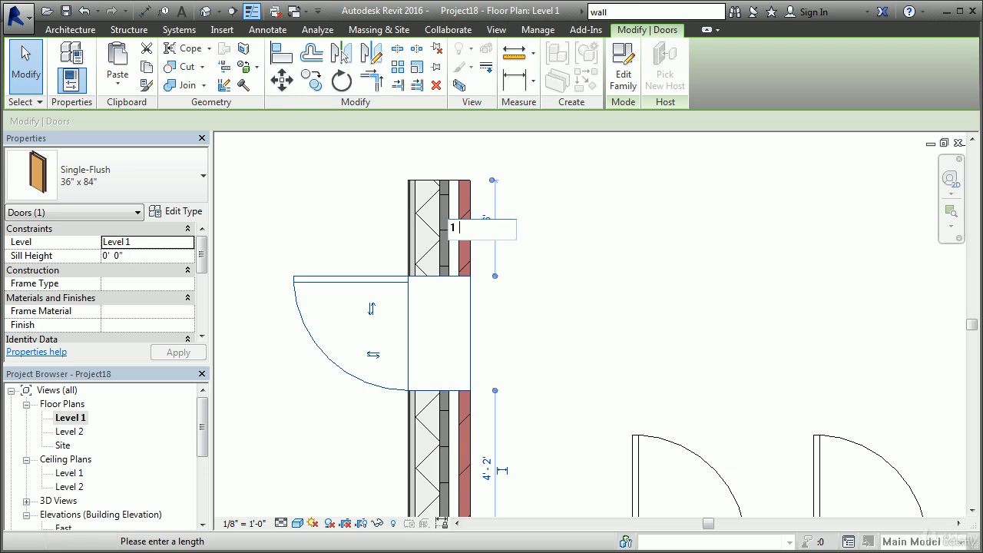
{"action": "type", "text": " 6"}
{"action": "key", "text": "Return"}
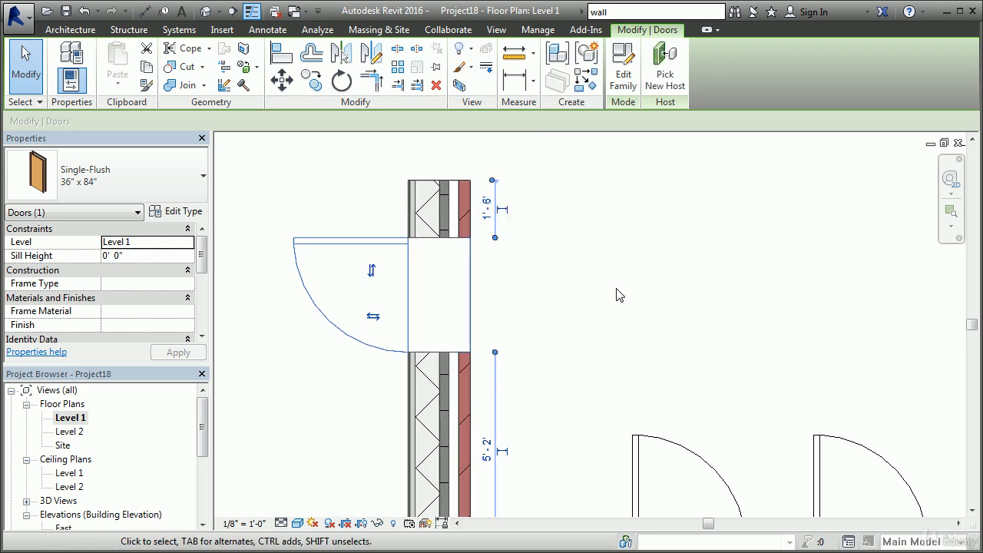
{"action": "left_click", "coordinate": [486, 215]}
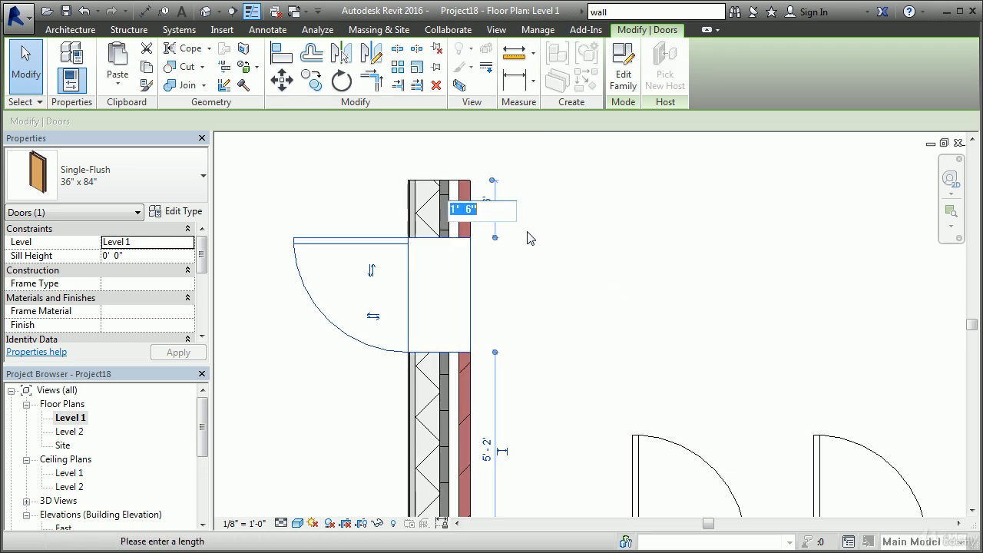
{"action": "type", "text": "2 6"}
{"action": "key", "text": "Return"}
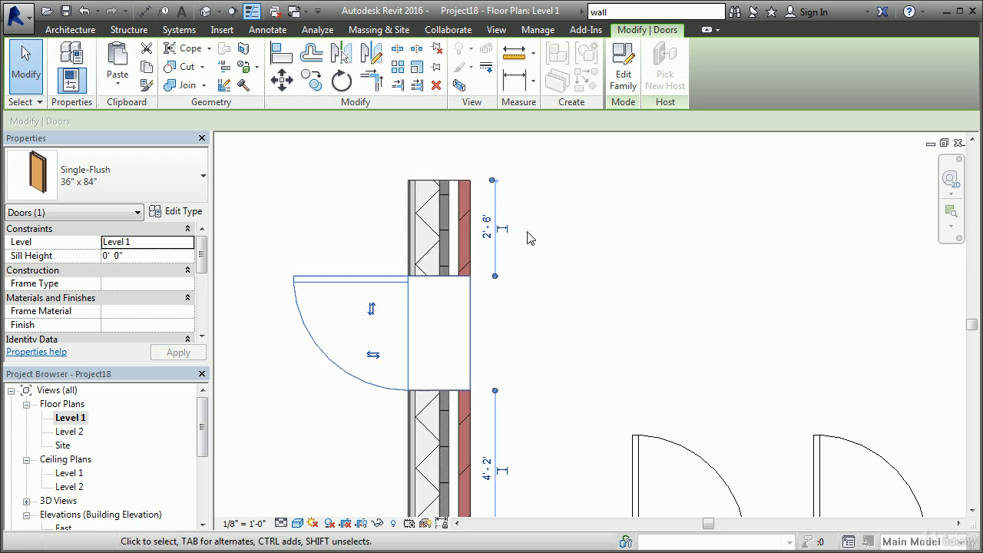
Set the door's distance from the wall's upper end to 1.5 ft and finally 2.5 ft in decimal feet, and deselect the door.
{"action": "left_click", "coordinate": [493, 234]}
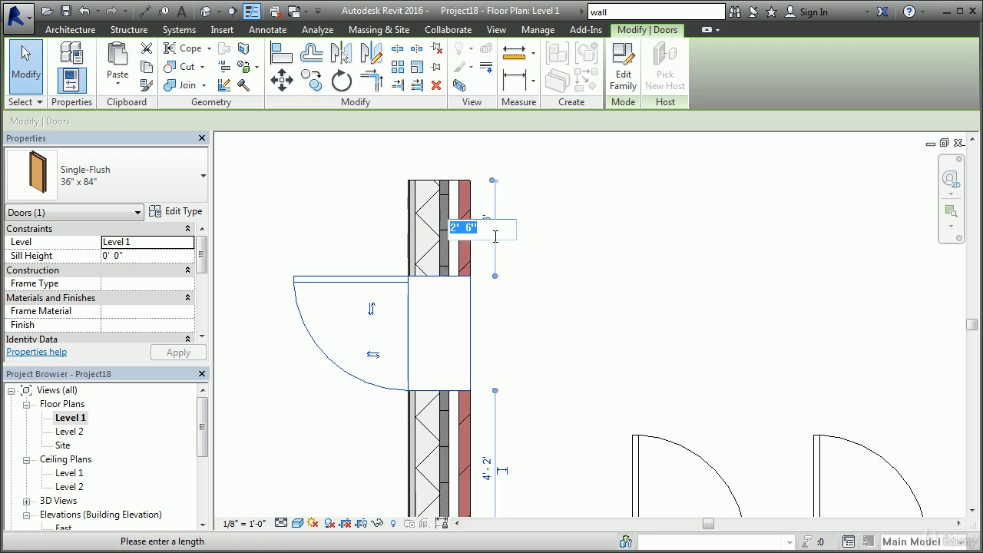
{"action": "type", "text": "1.5"}
{"action": "key", "text": "Return"}
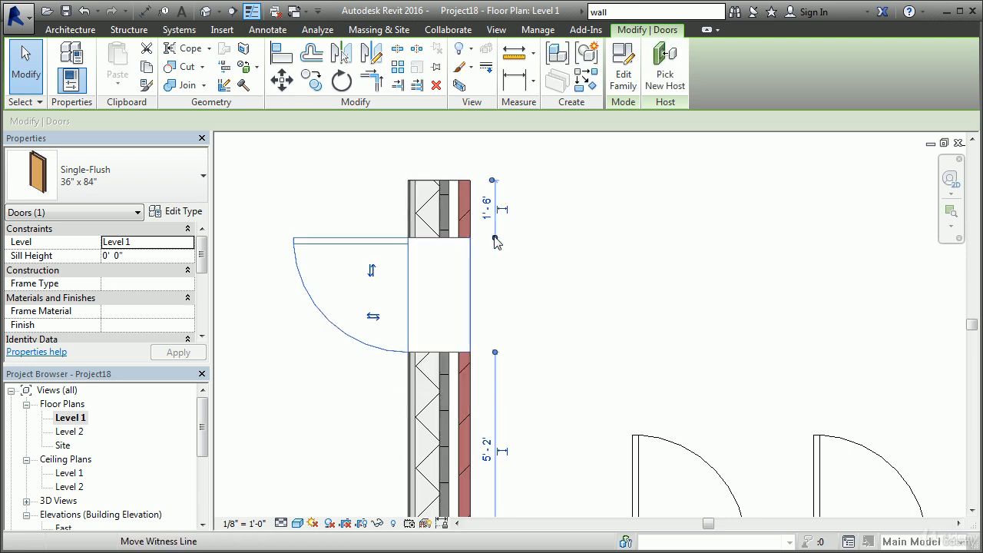
{"action": "left_click", "coordinate": [490, 212]}
{"action": "type", "text": "2."}
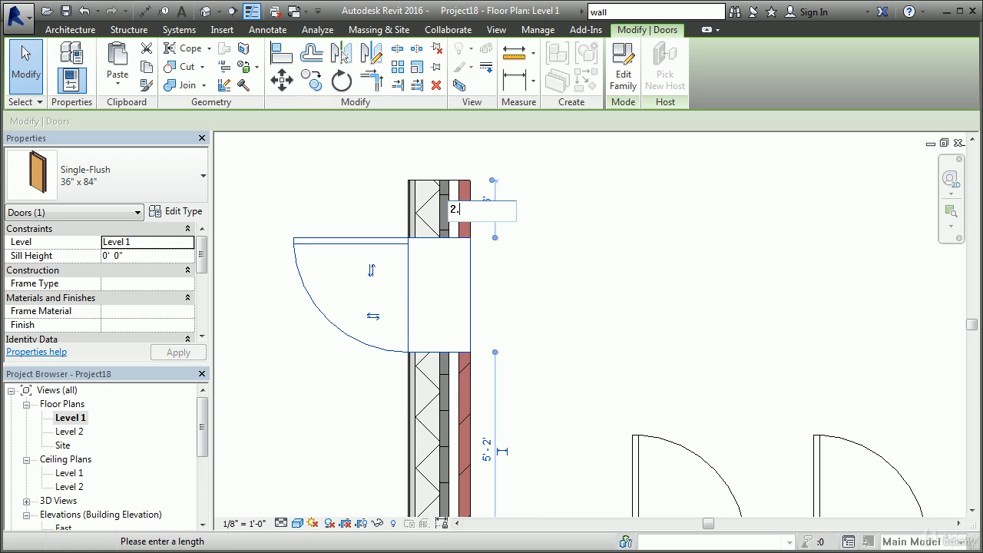
{"action": "type", "text": "5"}
{"action": "key", "text": "Return"}
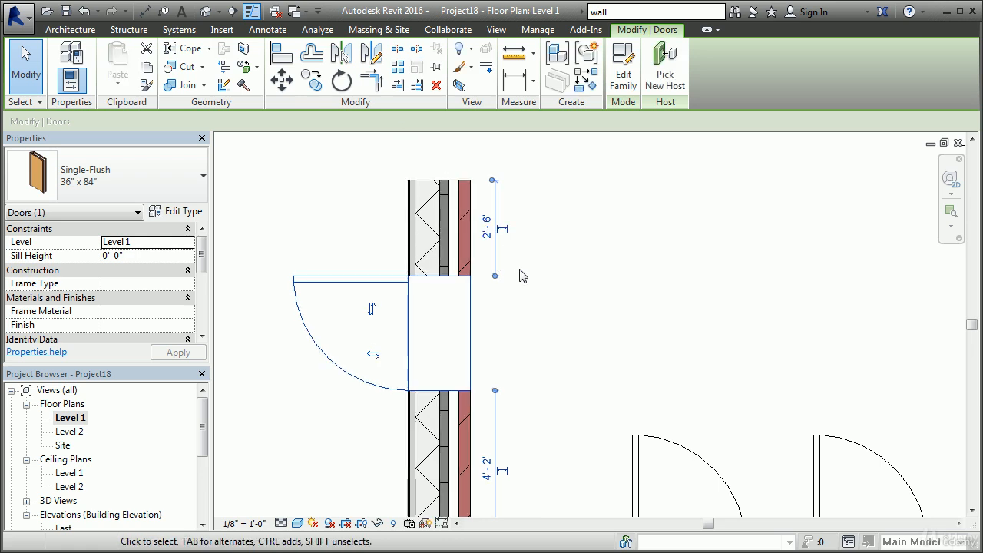
{"action": "left_click", "coordinate": [511, 321]}
Select all instances of the Single-Flush 36" x 84" door starting from the leftmost wall's door, and clear the selection.
{"action": "scroll", "coordinate": [533, 317], "scroll_direction": "down", "scroll_amount": 3}
{"action": "middle_click_drag", "start_coordinate": [581, 343], "coordinate": [551, 245]}
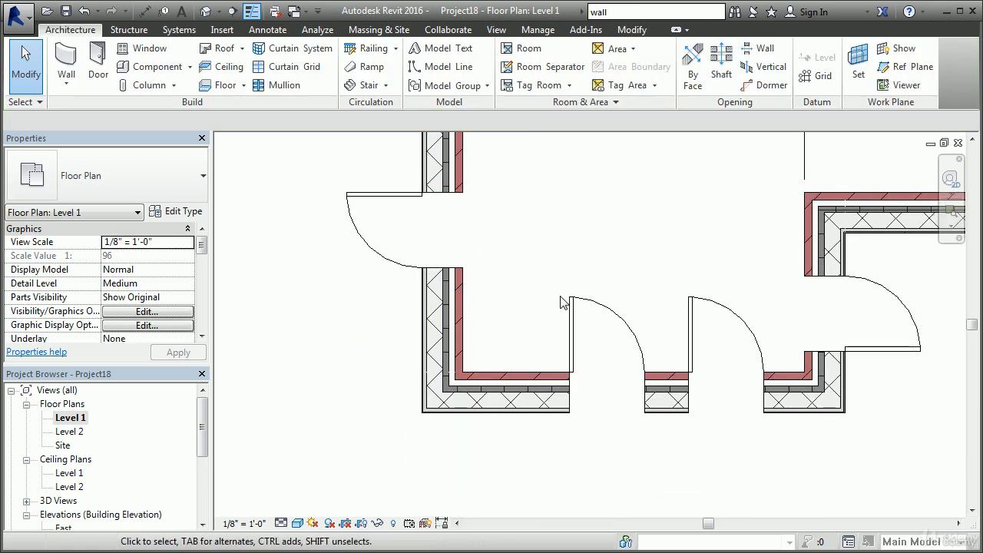
{"action": "scroll", "coordinate": [487, 276], "scroll_direction": "up", "scroll_amount": 2}
{"action": "middle_click_drag", "start_coordinate": [490, 263], "coordinate": [496, 353]}
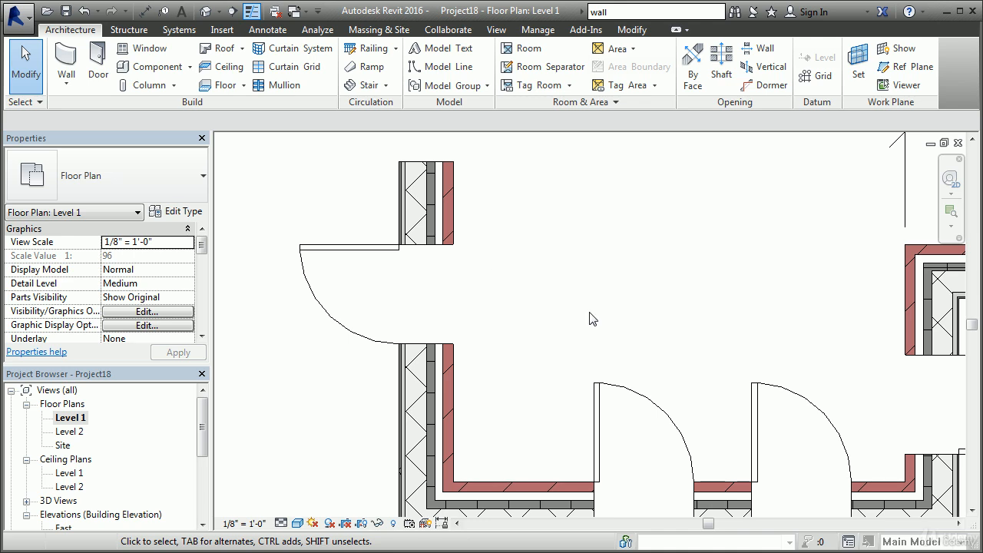
{"action": "scroll", "coordinate": [588, 318], "scroll_direction": "down", "scroll_amount": 2}
{"action": "middle_click_drag", "start_coordinate": [588, 318], "coordinate": [435, 298]}
{"action": "middle_click_drag", "start_coordinate": [403, 262], "coordinate": [432, 297]}
{"action": "scroll", "coordinate": [473, 281], "scroll_direction": "down", "scroll_amount": 1}
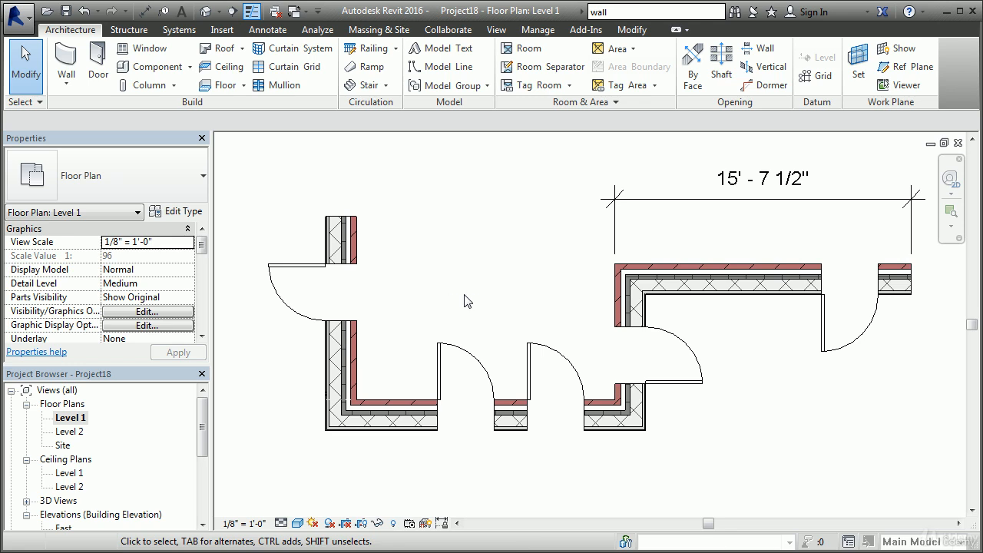
{"action": "left_click", "coordinate": [288, 284]}
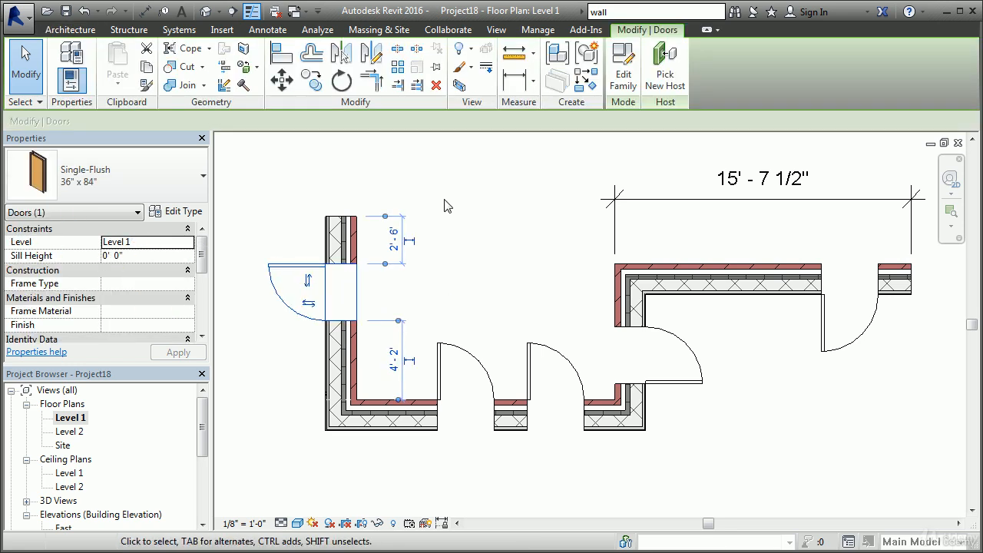
{"action": "key", "text": "s"}
{"action": "key", "text": "a"}
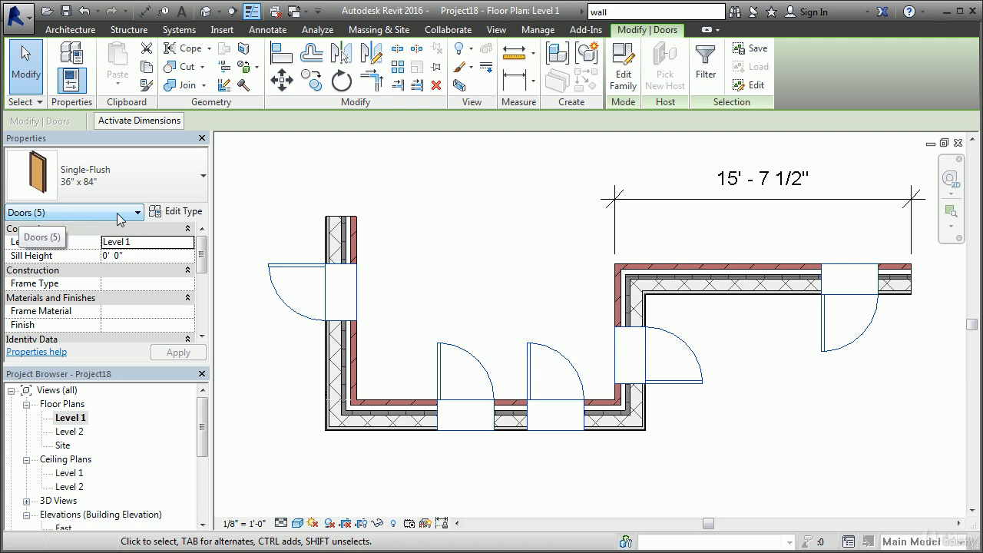
{"action": "left_click", "coordinate": [773, 410]}
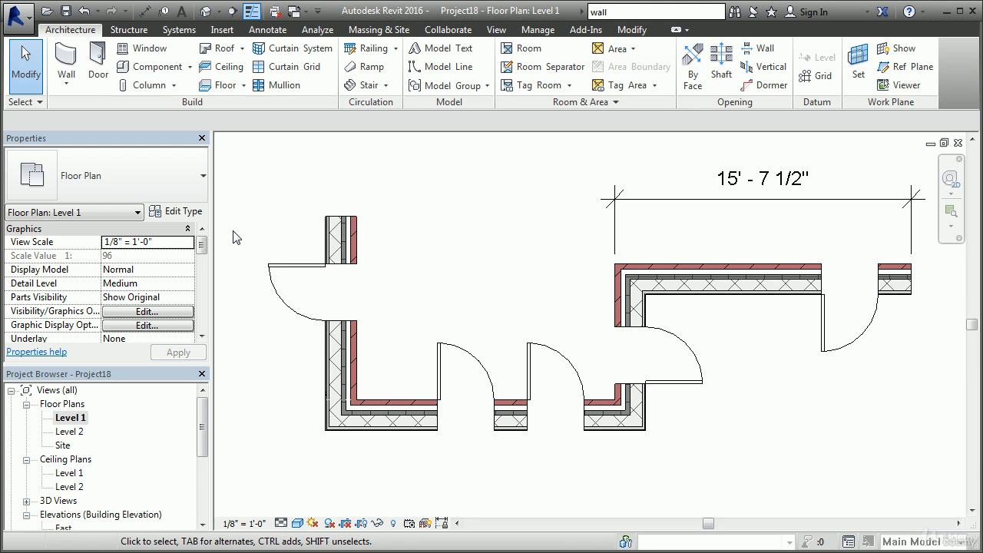
Select only the leftmost wall's door and the nearest lower-wall door with an enclosing selection window, and clear the selection.
{"action": "left_click_drag", "start_coordinate": [228, 225], "coordinate": [513, 466]}
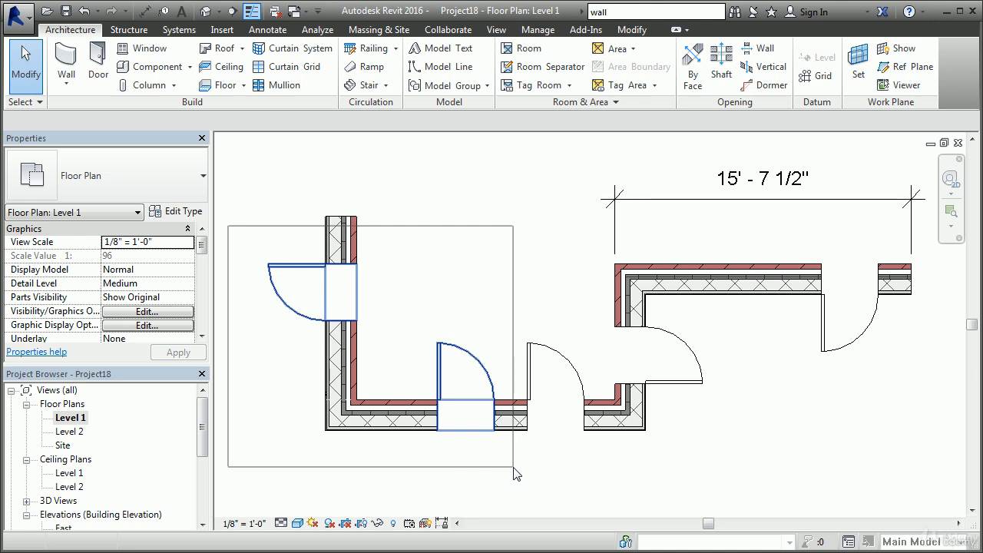
{"action": "left_click_drag", "start_coordinate": [513, 466], "coordinate": [513, 466]}
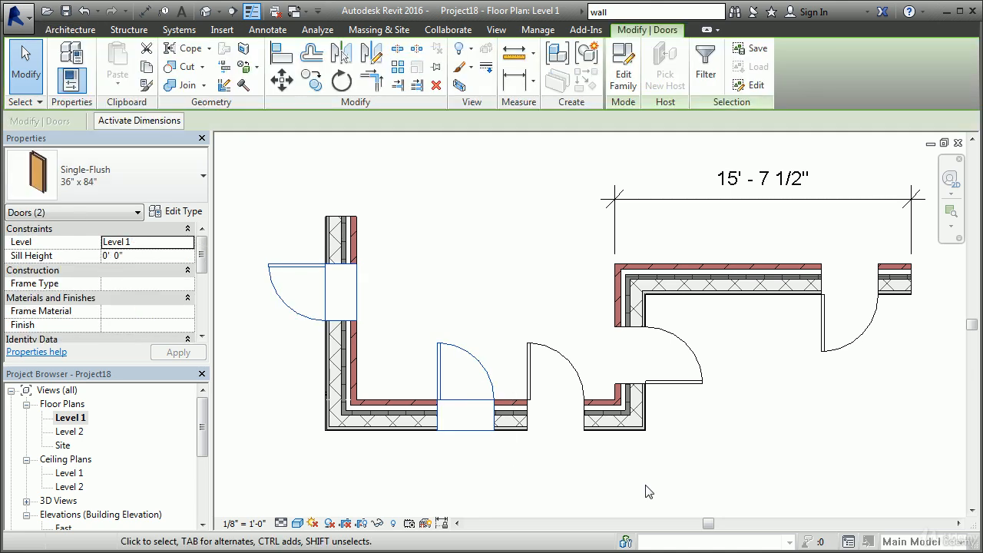
{"action": "key", "text": "Escape"}
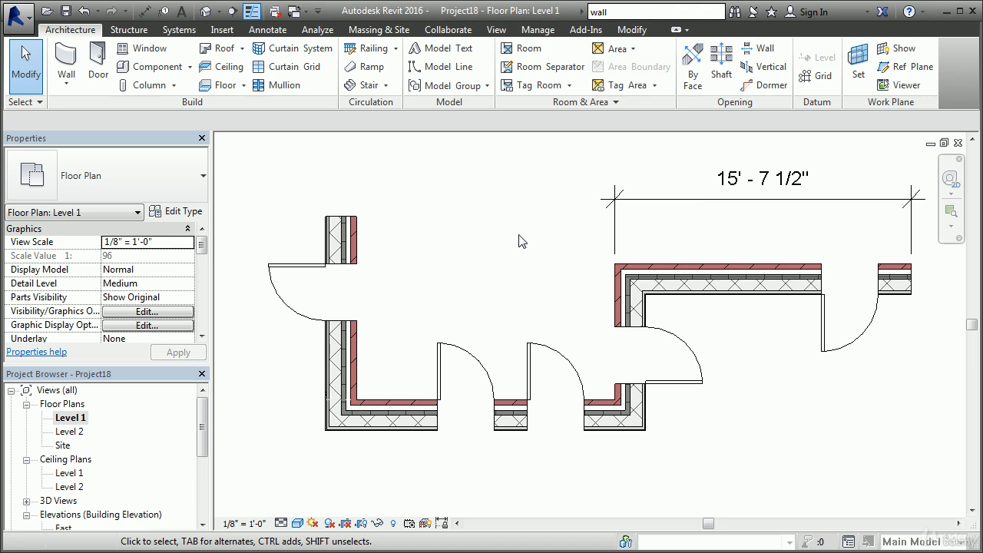
Select the leftmost wall, the adjoining lower wall and two doors with a crossing window, and bring up the selection Filter.
{"action": "left_click_drag", "start_coordinate": [514, 216], "coordinate": [300, 452]}
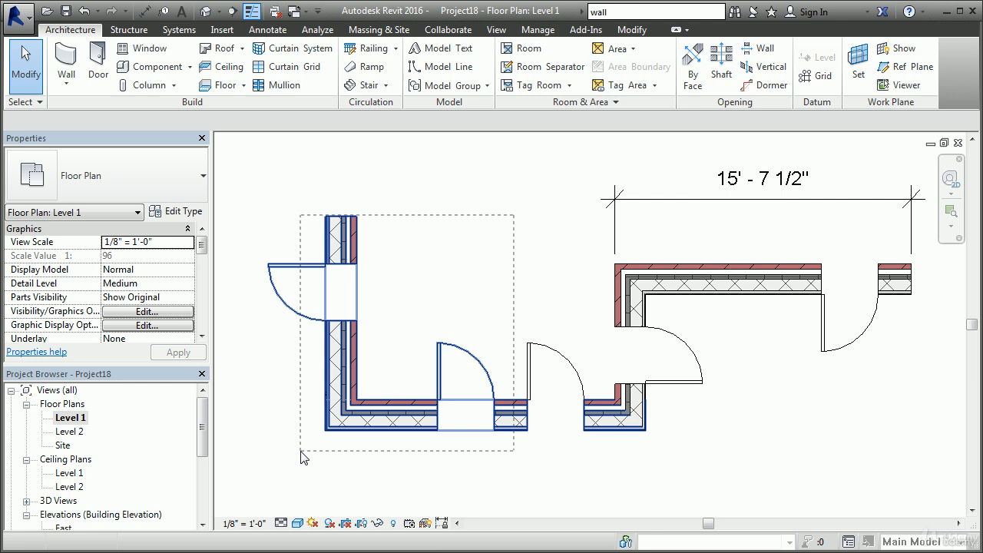
{"action": "mouse_move", "coordinate": [301, 455]}
{"action": "left_mouse_down"}
{"action": "mouse_move", "coordinate": [424, 436]}
{"action": "mouse_move", "coordinate": [329, 466]}
{"action": "mouse_move", "coordinate": [293, 460]}
{"action": "left_mouse_up"}
{"action": "left_click_drag", "start_coordinate": [293, 461], "coordinate": [292, 460]}
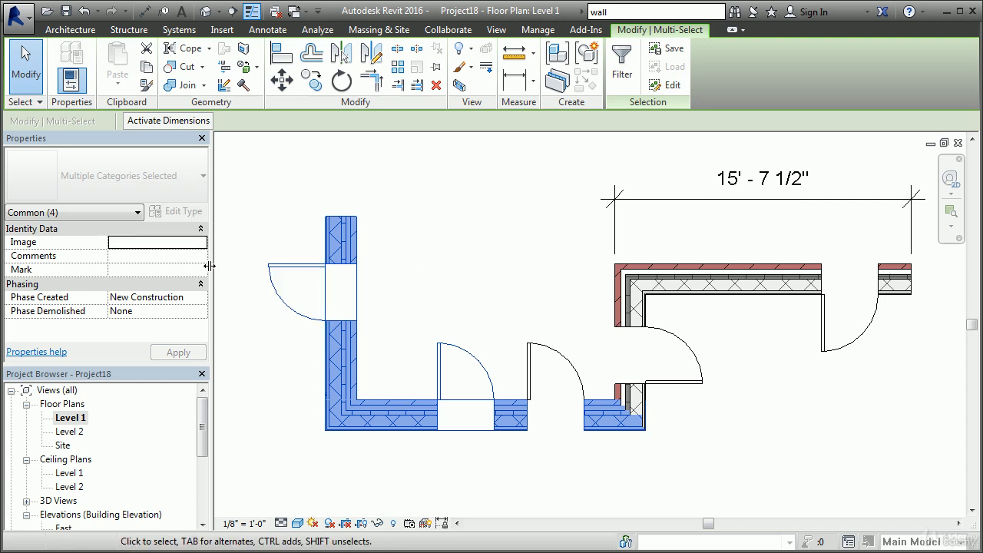
{"action": "left_click", "coordinate": [138, 213]}
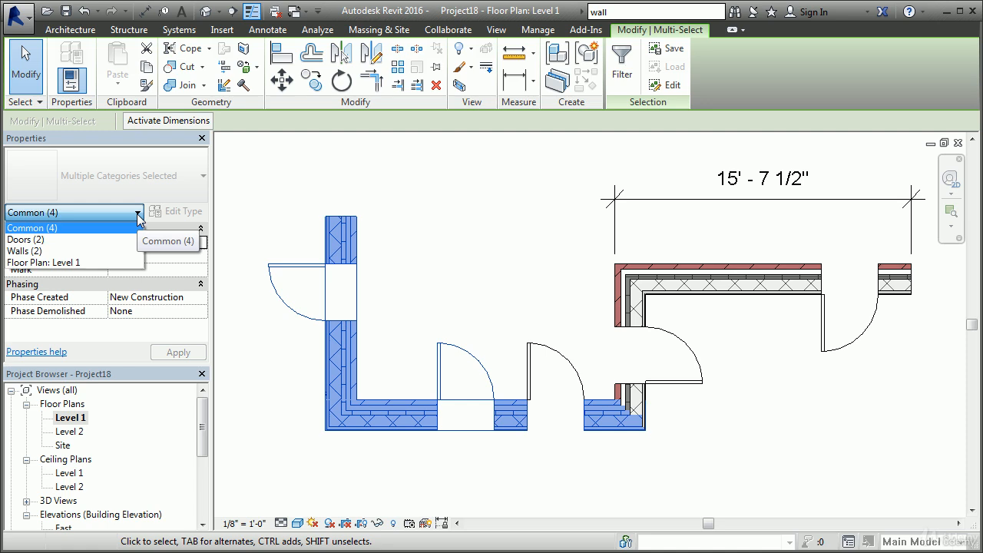
{"action": "left_click", "coordinate": [138, 216]}
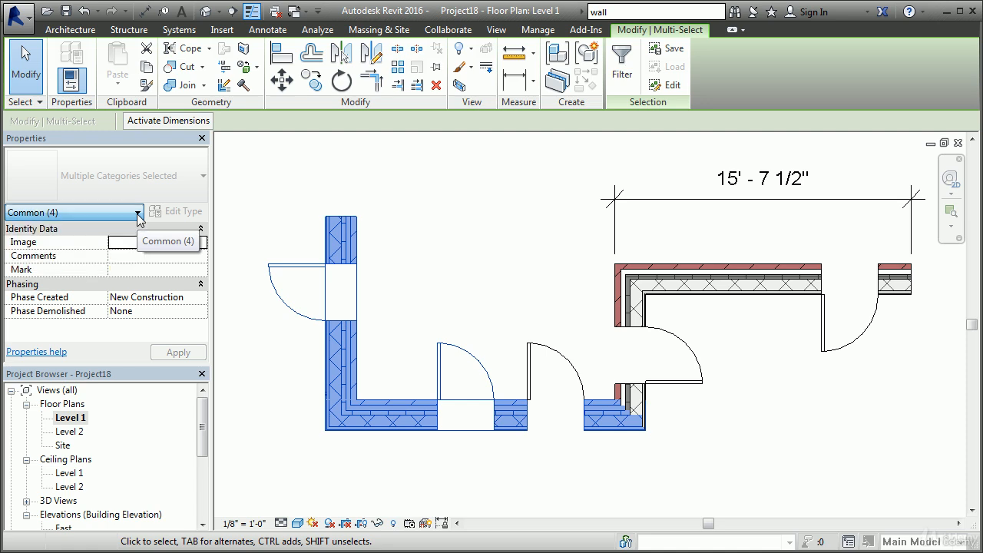
{"action": "left_click", "coordinate": [622, 71]}
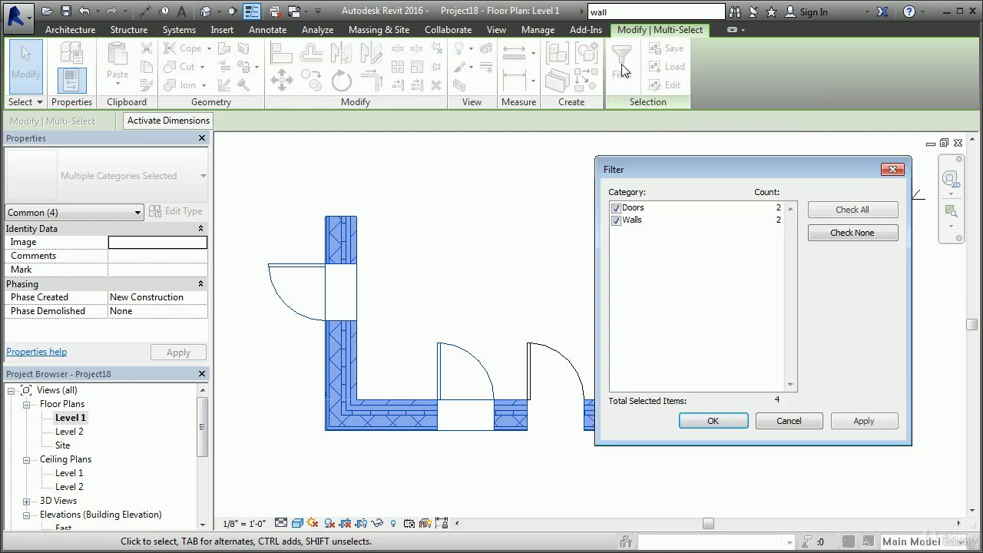
{"action": "left_click_drag", "start_coordinate": [665, 151], "coordinate": [616, 129]}
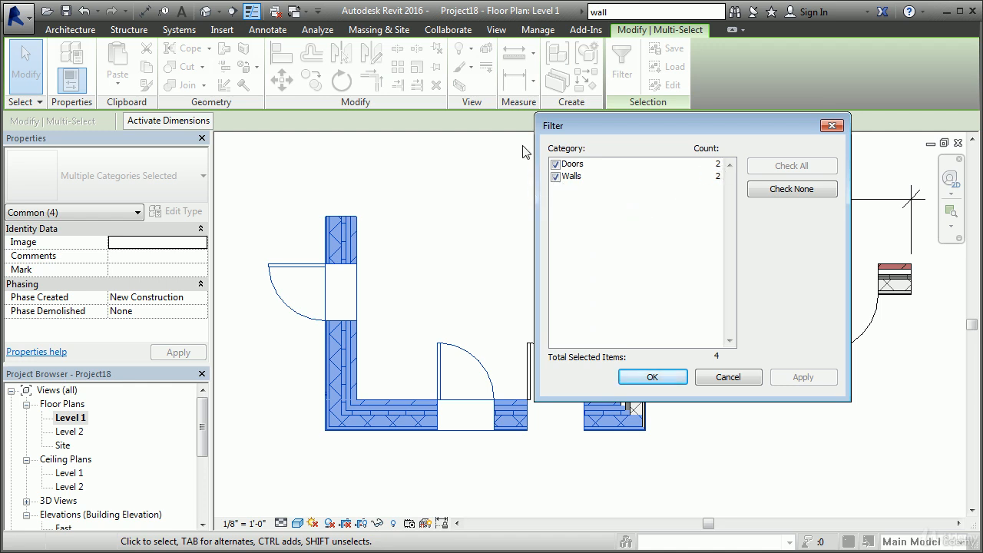
Filter the selection down to the Doors category only, also clearing all categories and re-checking Doors, and apply it.
{"action": "left_click", "coordinate": [555, 177]}
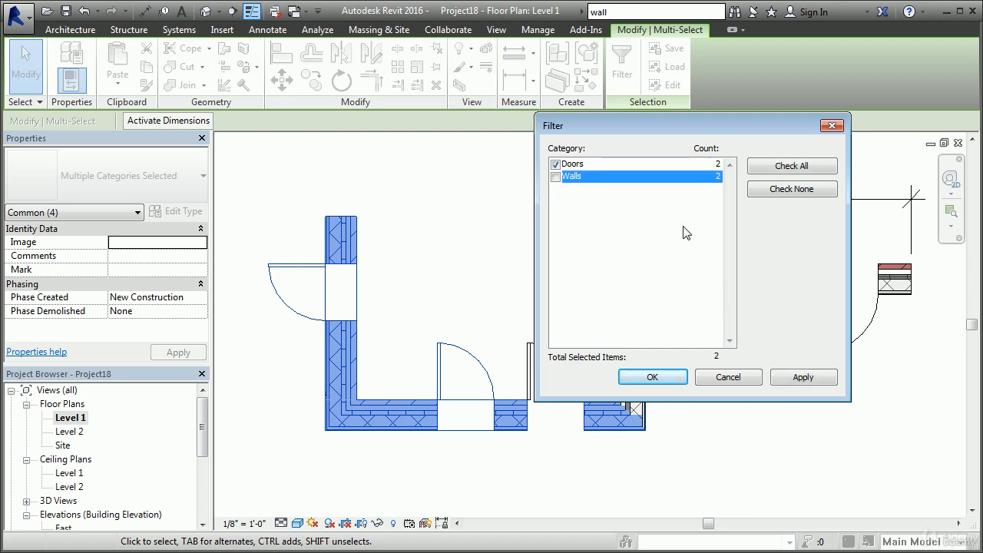
{"action": "left_click", "coordinate": [801, 377]}
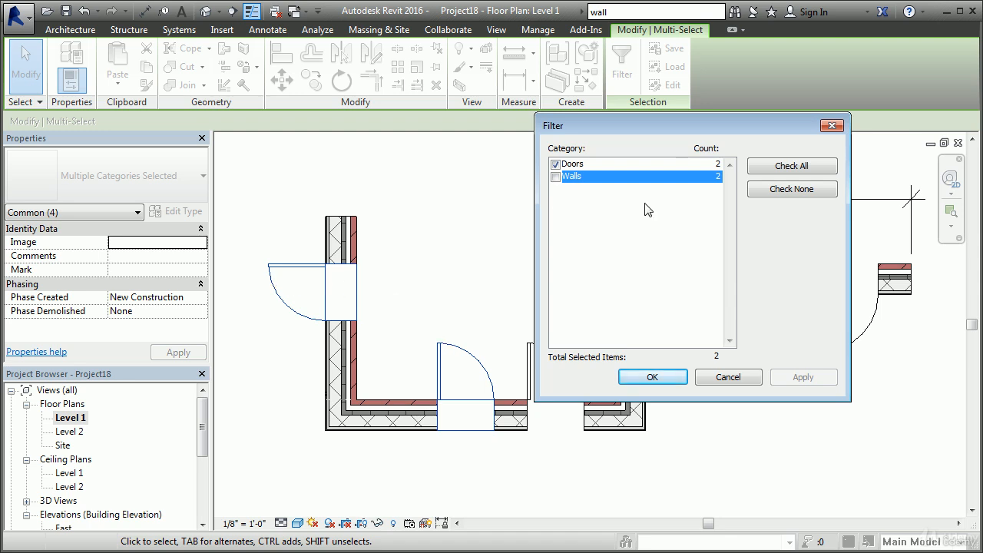
{"action": "left_click", "coordinate": [793, 188]}
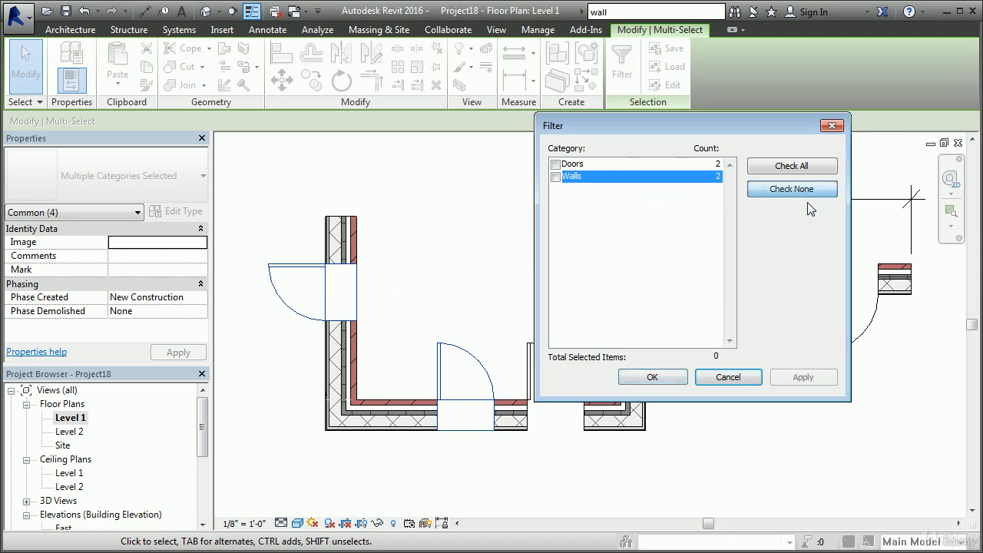
{"action": "left_click", "coordinate": [573, 166]}
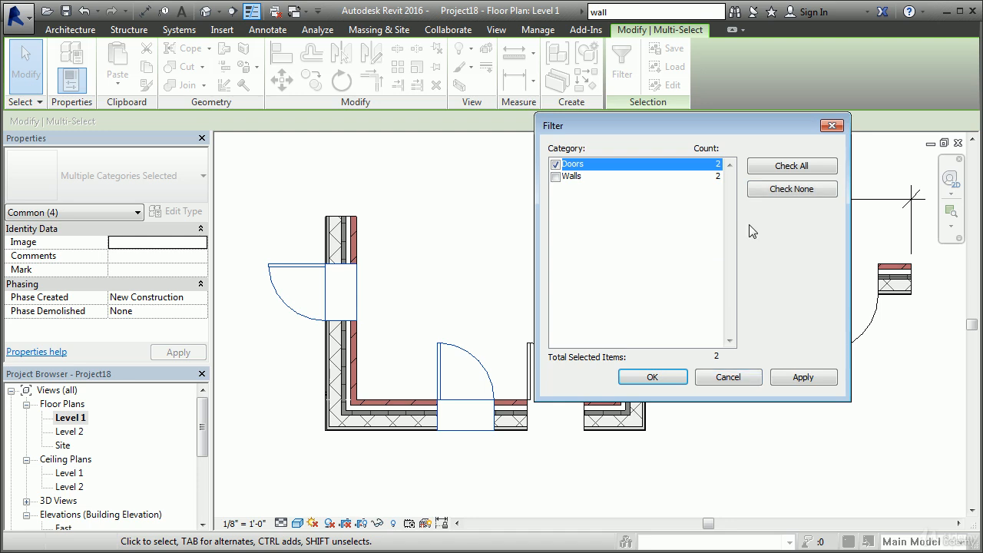
{"action": "left_click", "coordinate": [794, 380]}
Switch the filter from Doors to the Walls category so that only the walls are selected, and accept it.
{"action": "left_click", "coordinate": [555, 165]}
{"action": "left_click", "coordinate": [555, 177]}
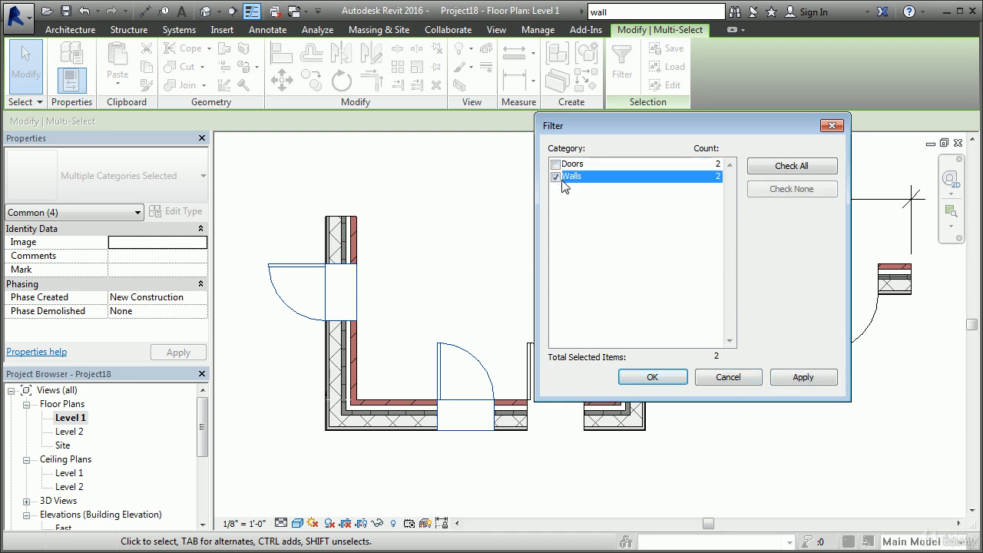
{"action": "left_click", "coordinate": [802, 377]}
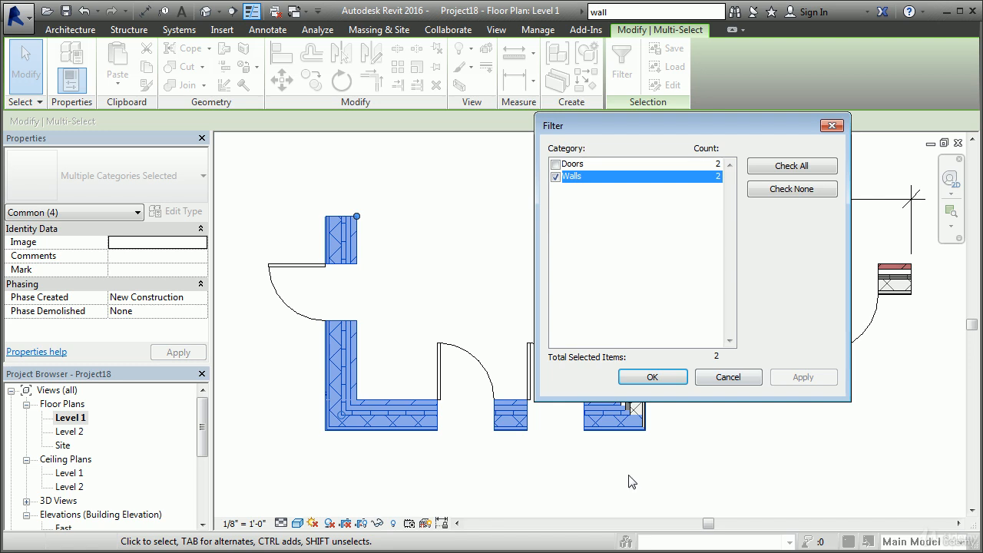
{"action": "left_click", "coordinate": [652, 378]}
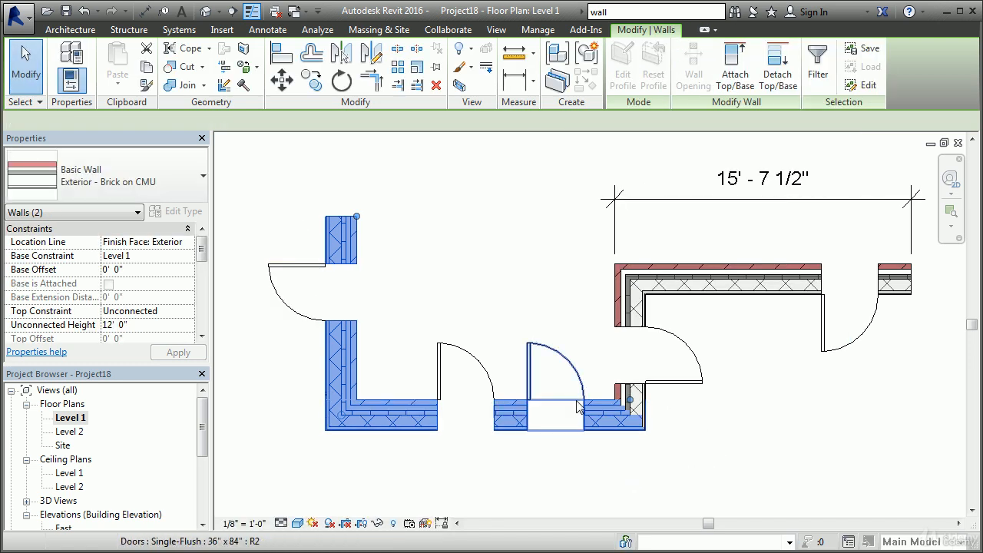
Change the type of the two selected walls to Generic - 4" Brick and clear the selection.
{"action": "left_click", "coordinate": [181, 192]}
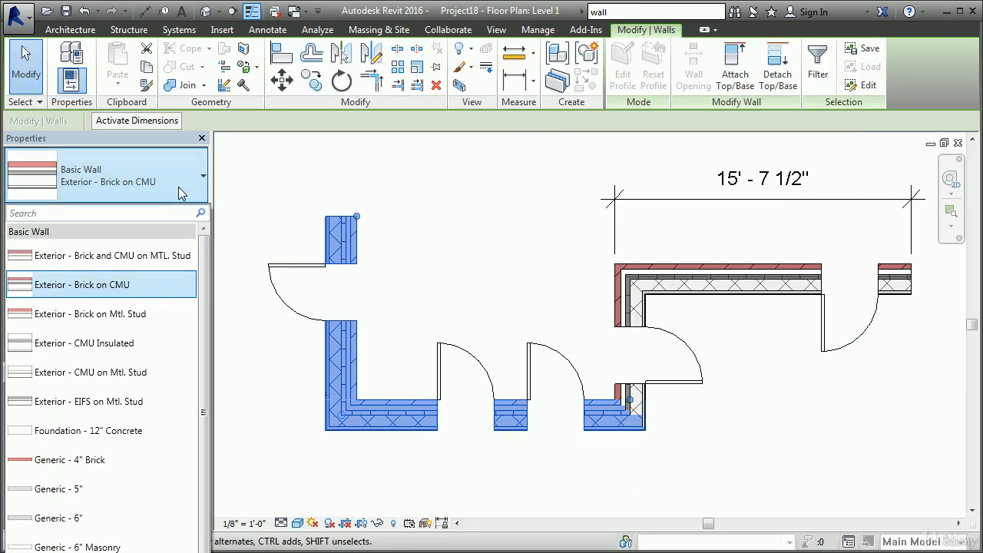
{"action": "left_click", "coordinate": [84, 460]}
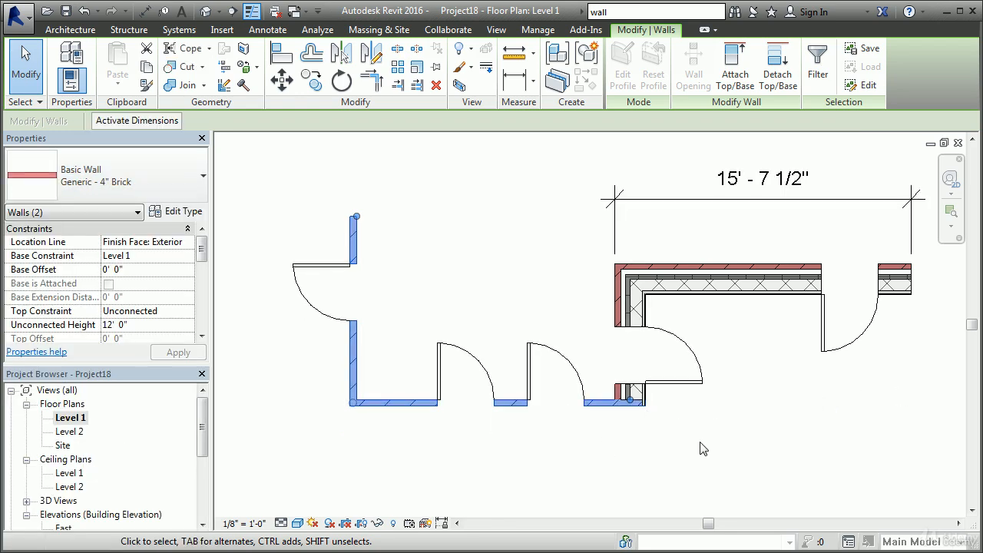
{"action": "left_click", "coordinate": [652, 447]}
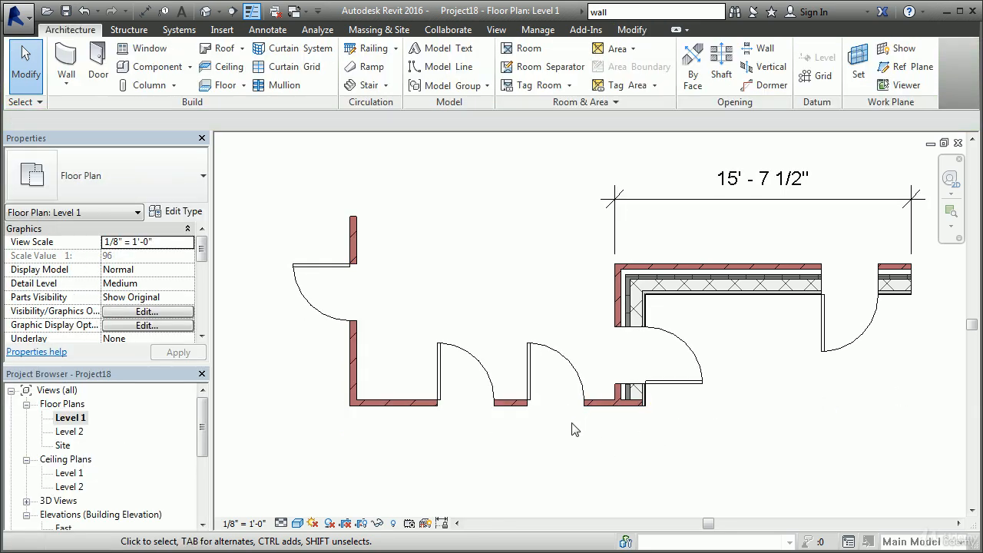